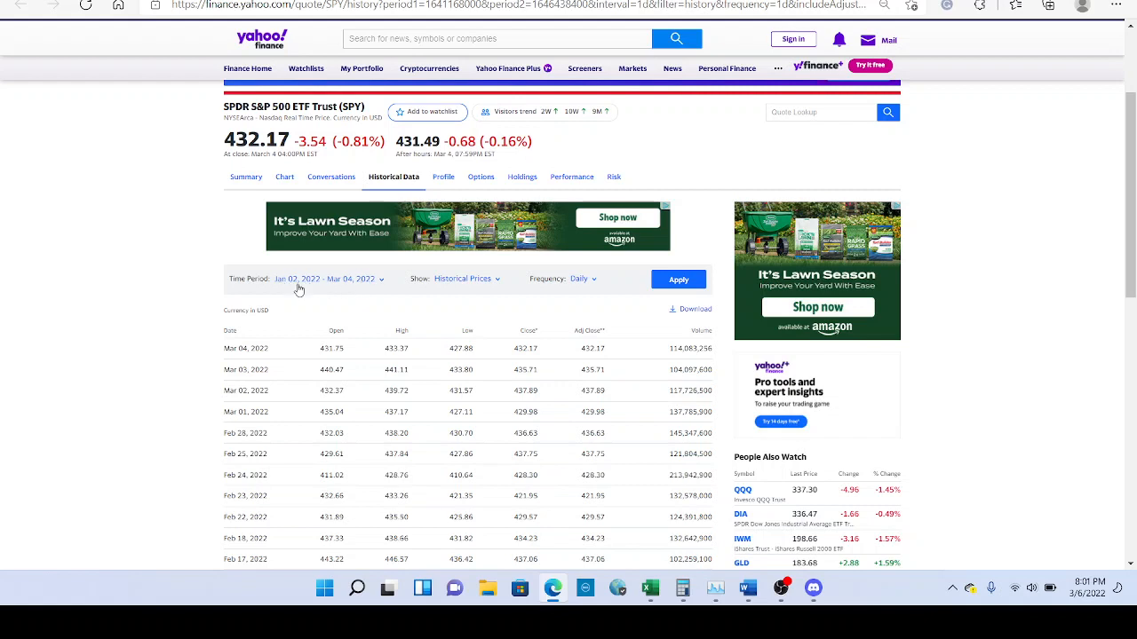
Apply the Jan–Mar 2022 range to SPY's price history, download it, and open SPY (3).csv.
{"action": "left_click", "coordinate": [673, 284]}
{"action": "left_click", "coordinate": [688, 309]}
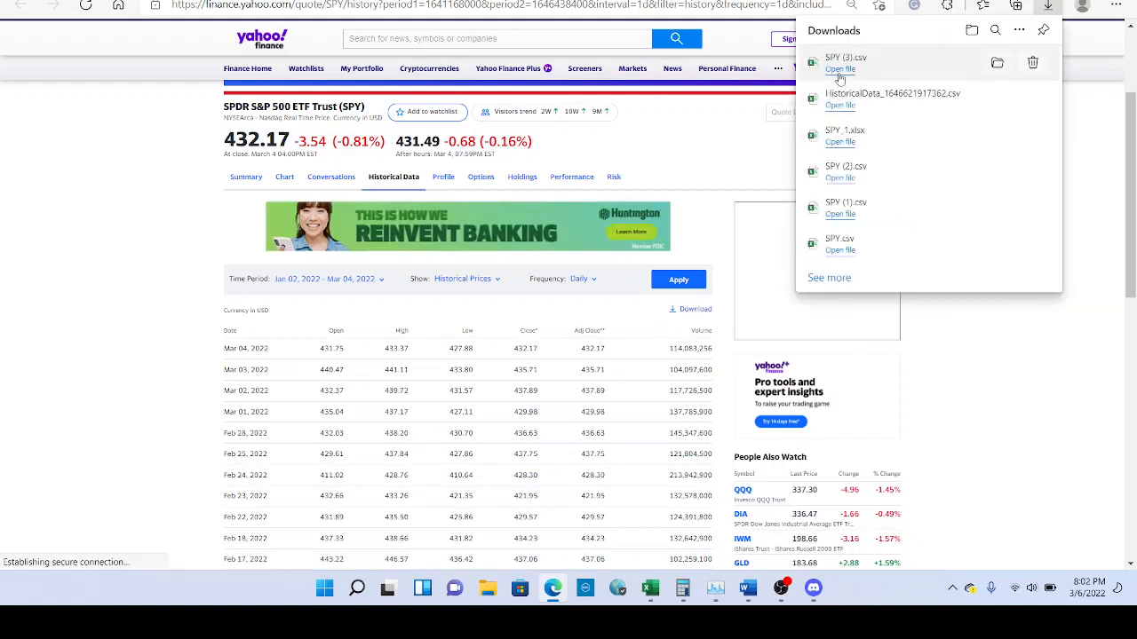
{"action": "left_click", "coordinate": [839, 69]}
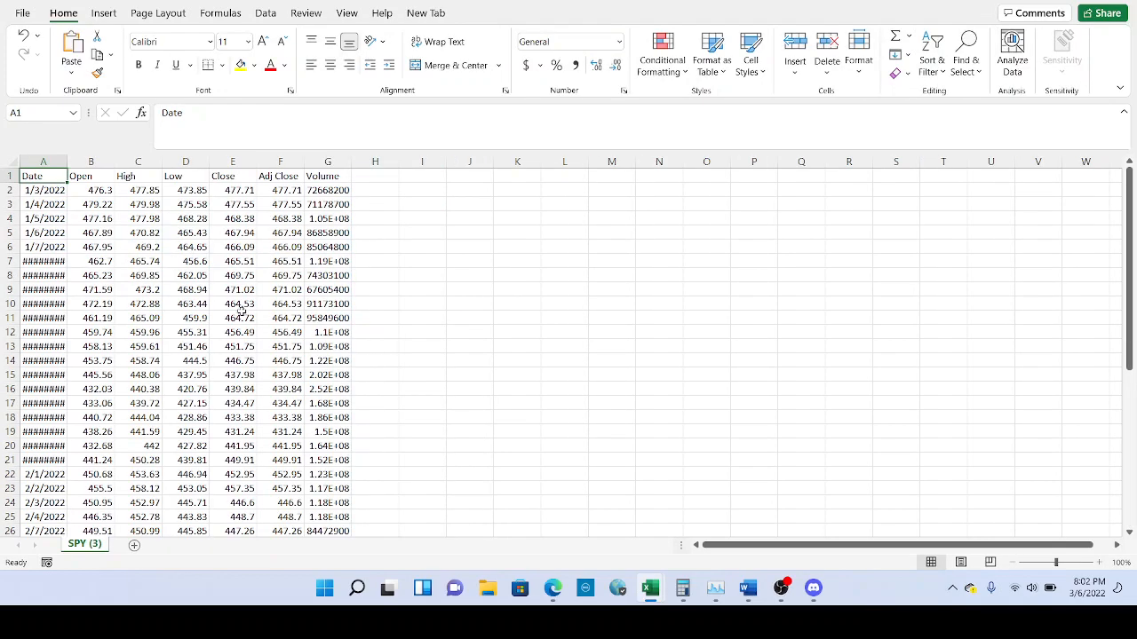
Autofit columns A and G so the Date and Volume values show in full.
{"action": "double_click", "coordinate": [65, 158]}
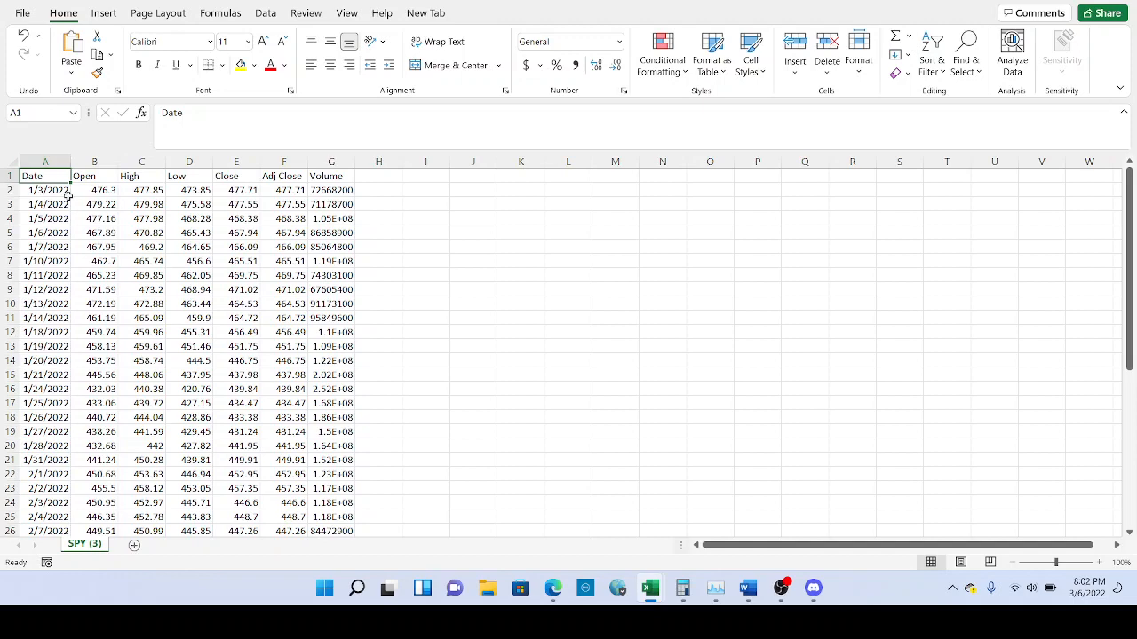
{"action": "scroll", "coordinate": [97, 233], "scroll_direction": "down", "scroll_amount": 3}
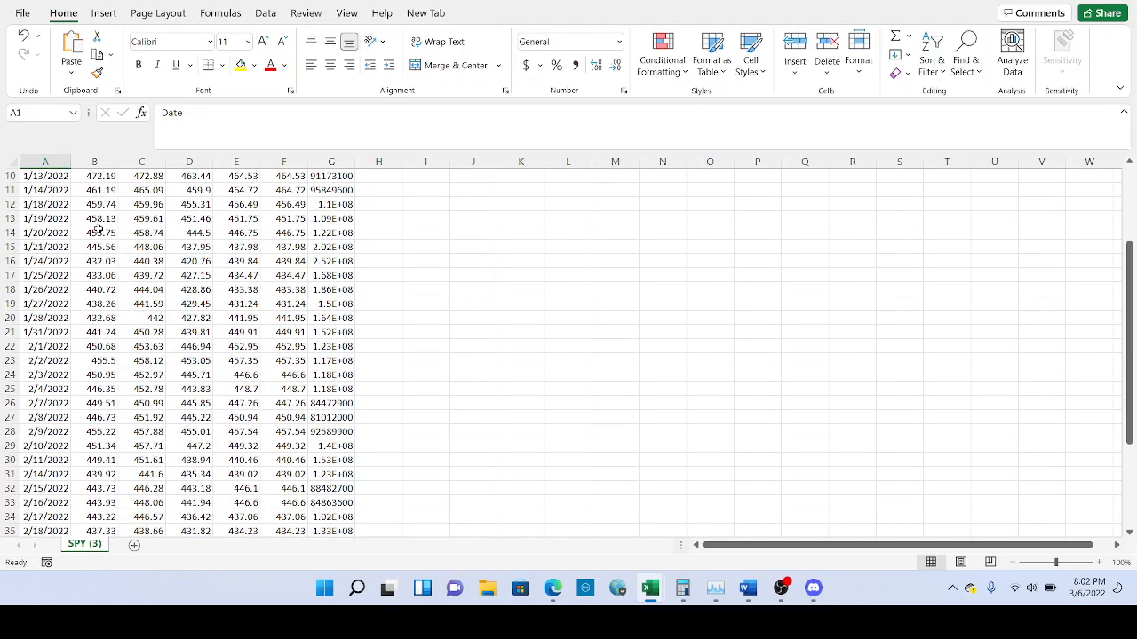
{"action": "scroll", "coordinate": [97, 229], "scroll_direction": "up", "scroll_amount": 3}
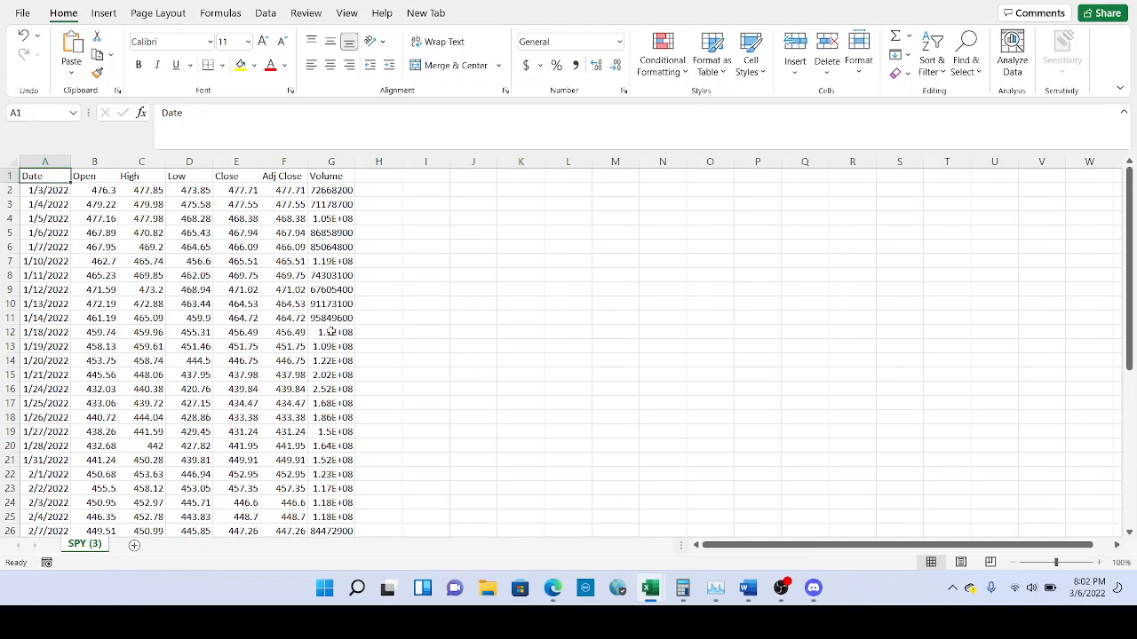
{"action": "left_click", "coordinate": [331, 331]}
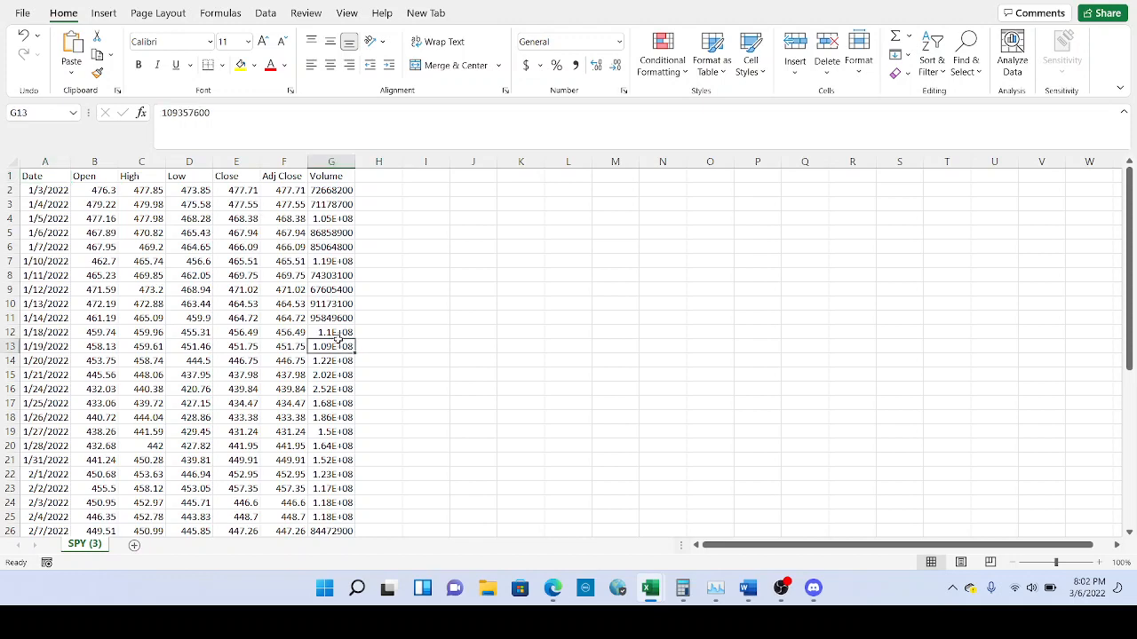
{"action": "double_click", "coordinate": [355, 163]}
{"action": "scroll", "coordinate": [263, 280], "scroll_direction": "down", "scroll_amount": 3}
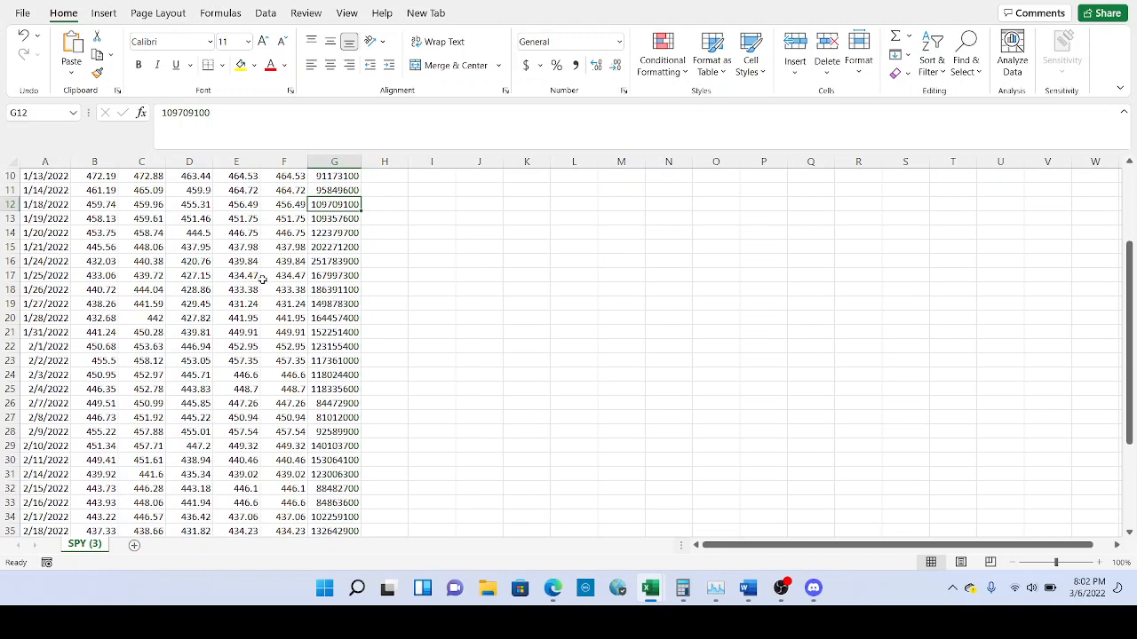
{"action": "scroll", "coordinate": [263, 280], "scroll_direction": "down", "scroll_amount": 6}
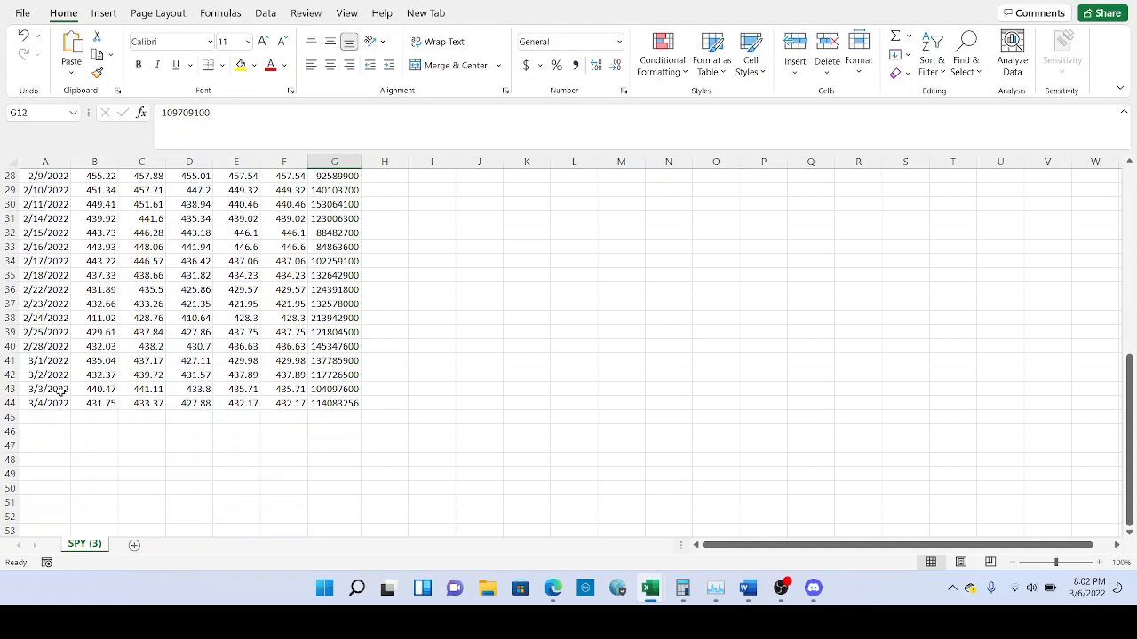
{"action": "scroll", "coordinate": [51, 403], "scroll_direction": "up", "scroll_amount": 9}
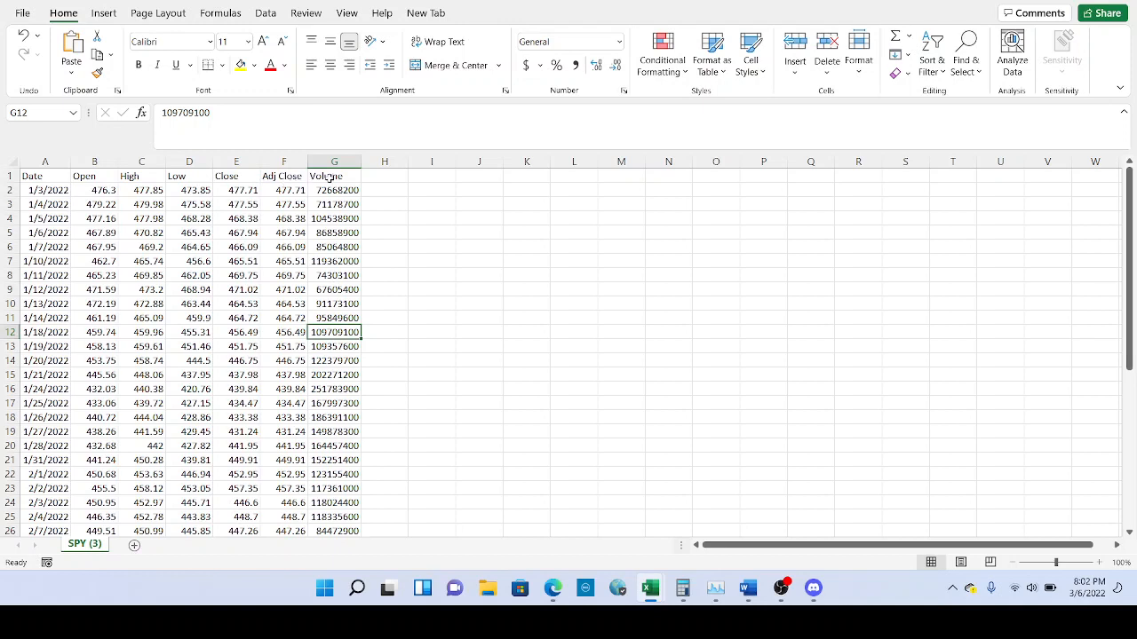
Select the whole data range A1:G44, starting from the Date header.
{"action": "left_click", "coordinate": [47, 176]}
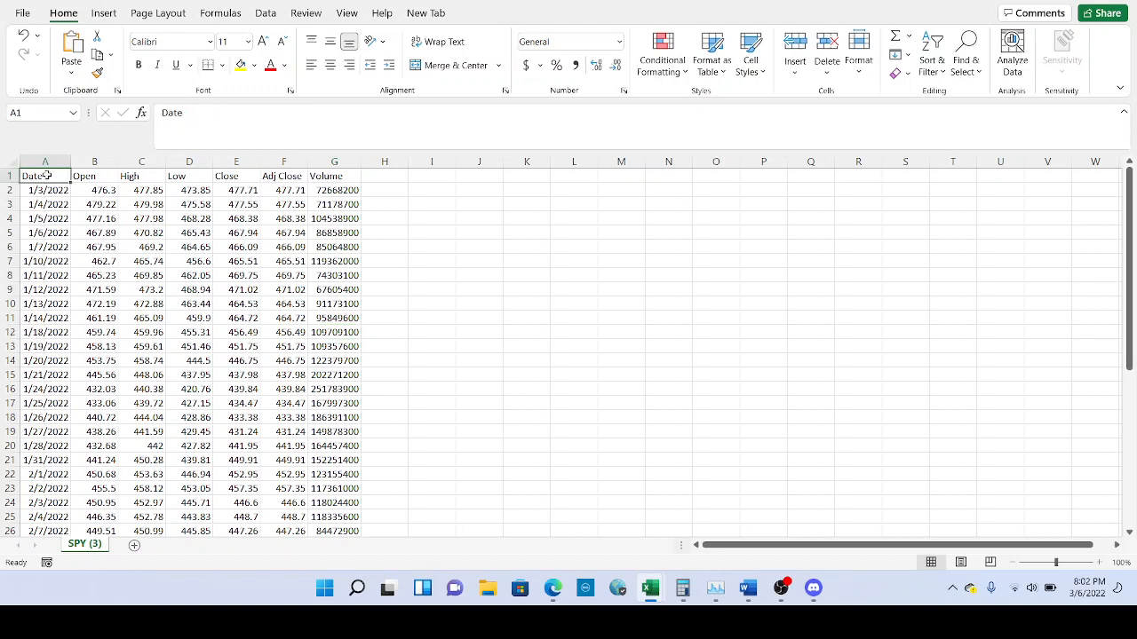
{"action": "key", "text": "ctrl+shift+Right"}
{"action": "key", "text": "ctrl+shift+Down"}
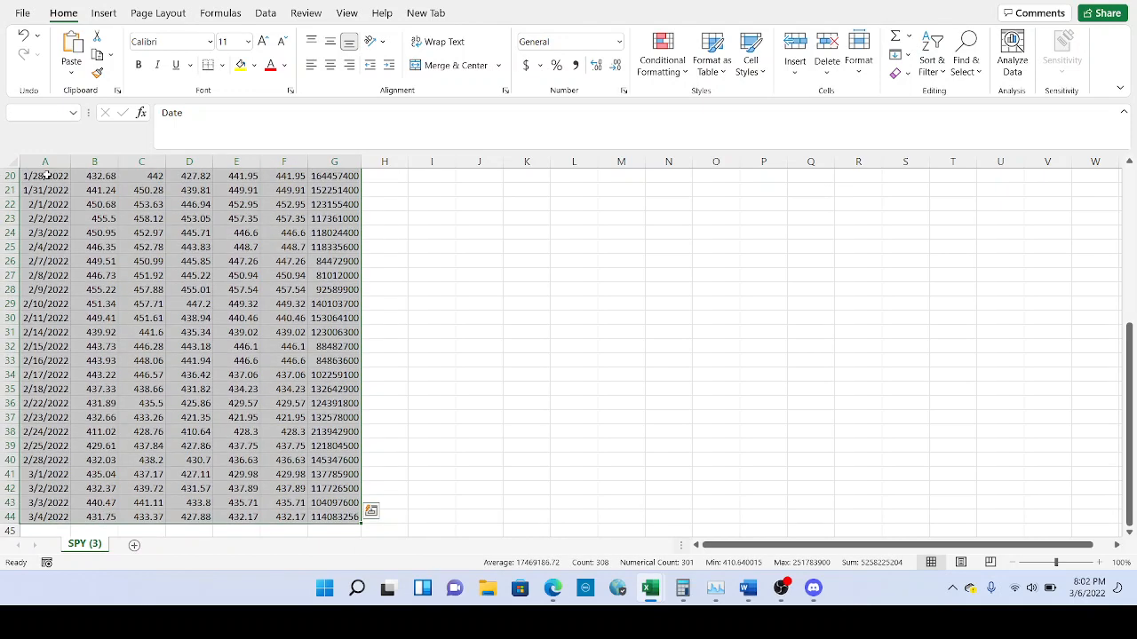
Insert a PivotTable on a new worksheet with Date in the Rows area.
{"action": "left_click", "coordinate": [104, 13]}
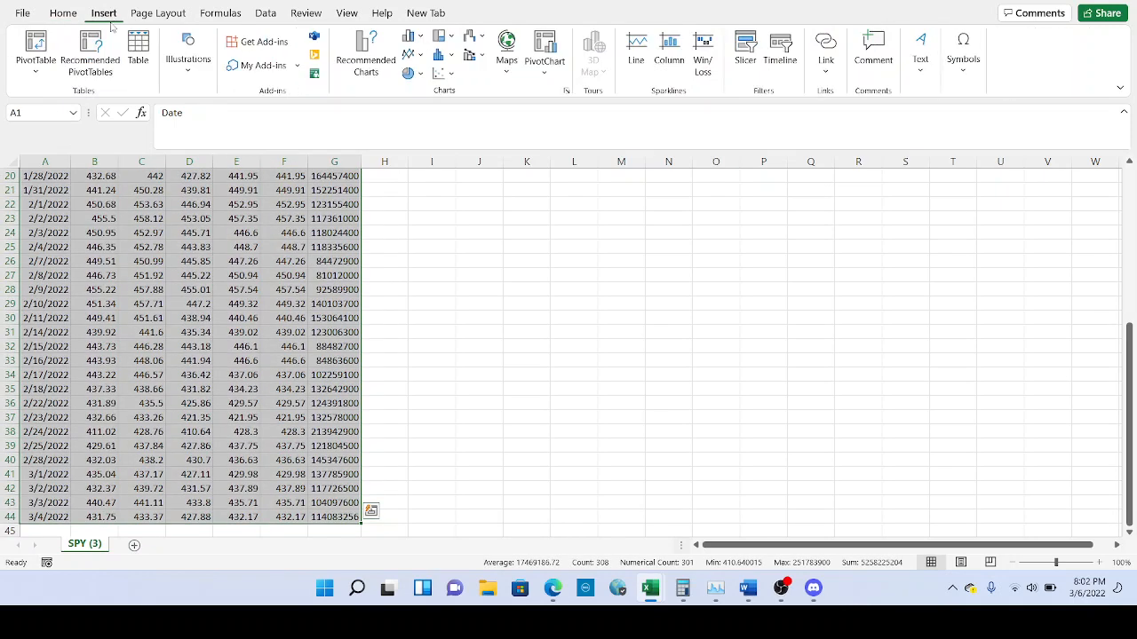
{"action": "left_click", "coordinate": [36, 43]}
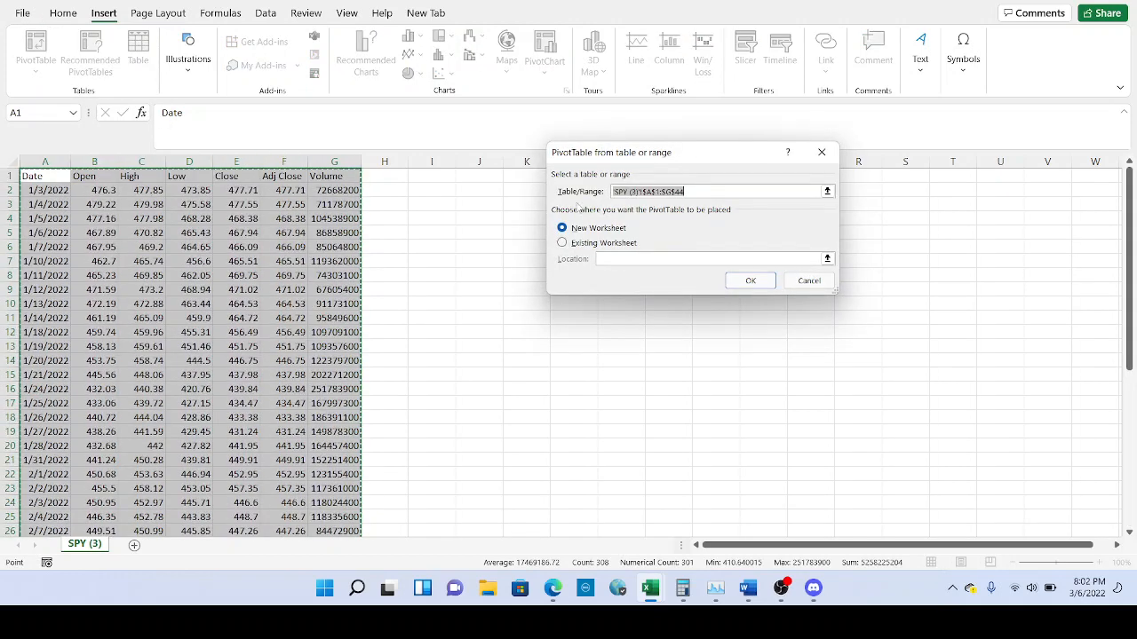
{"action": "left_click", "coordinate": [748, 280]}
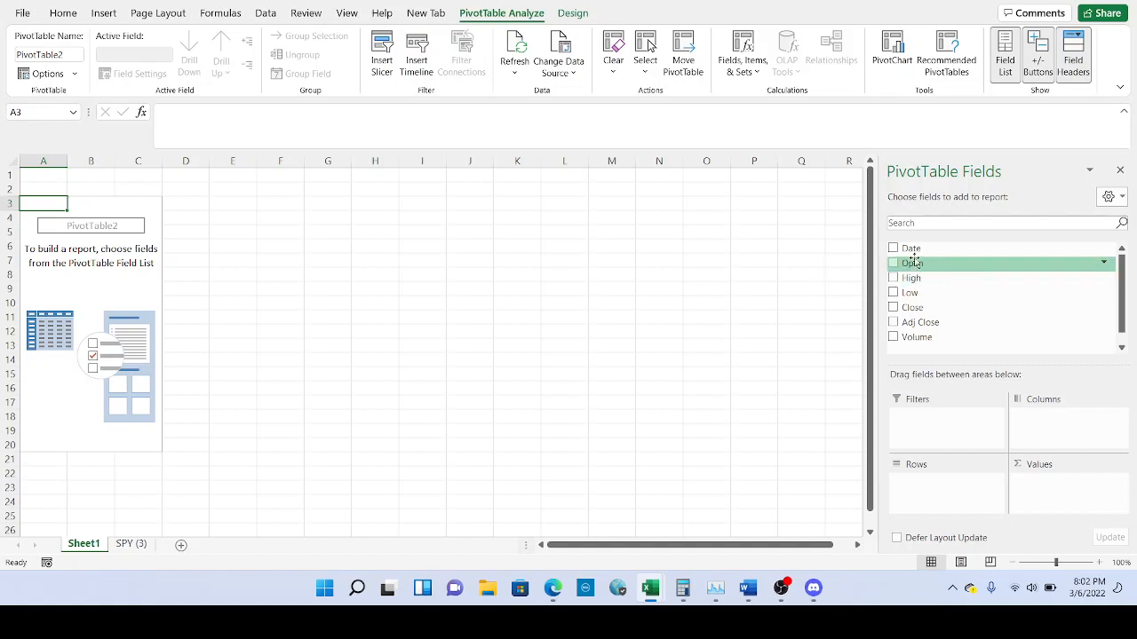
{"action": "left_click_drag", "start_coordinate": [912, 248], "coordinate": [941, 496]}
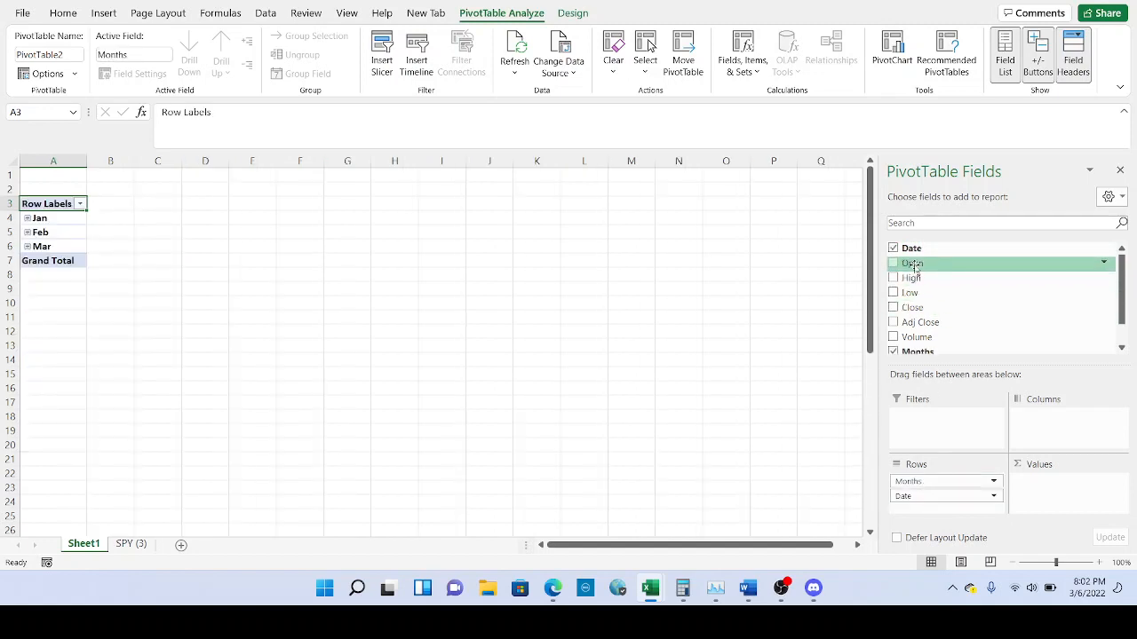
Add Open, Close, Volume and a second Close field to the pivot Values.
{"action": "left_click_drag", "start_coordinate": [911, 264], "coordinate": [1051, 500]}
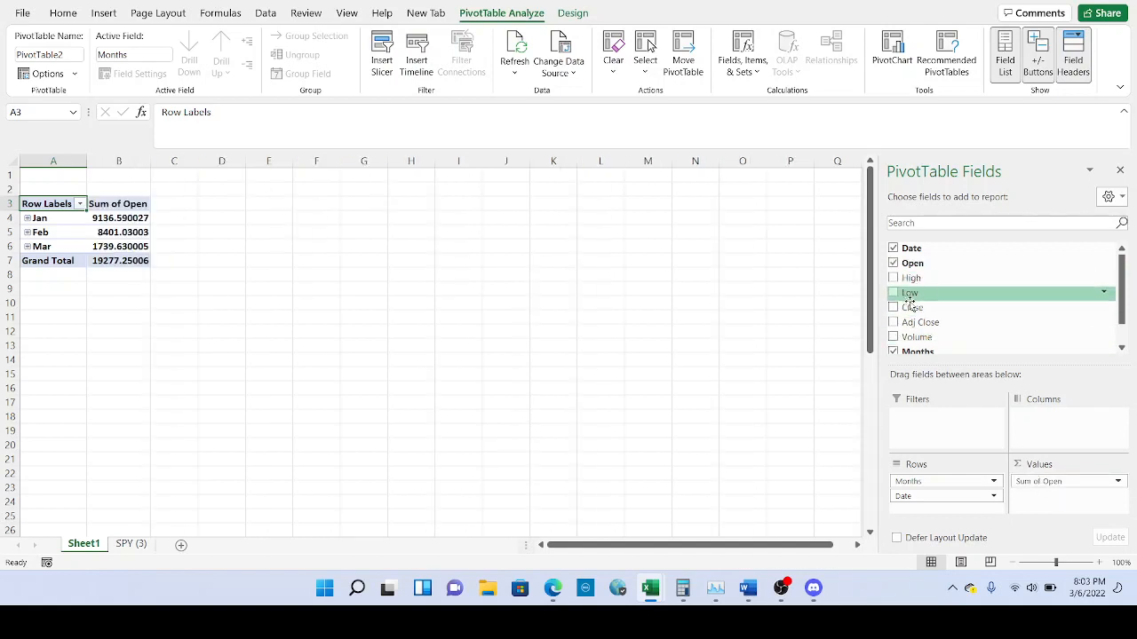
{"action": "left_click_drag", "start_coordinate": [1120, 296], "coordinate": [1120, 308]}
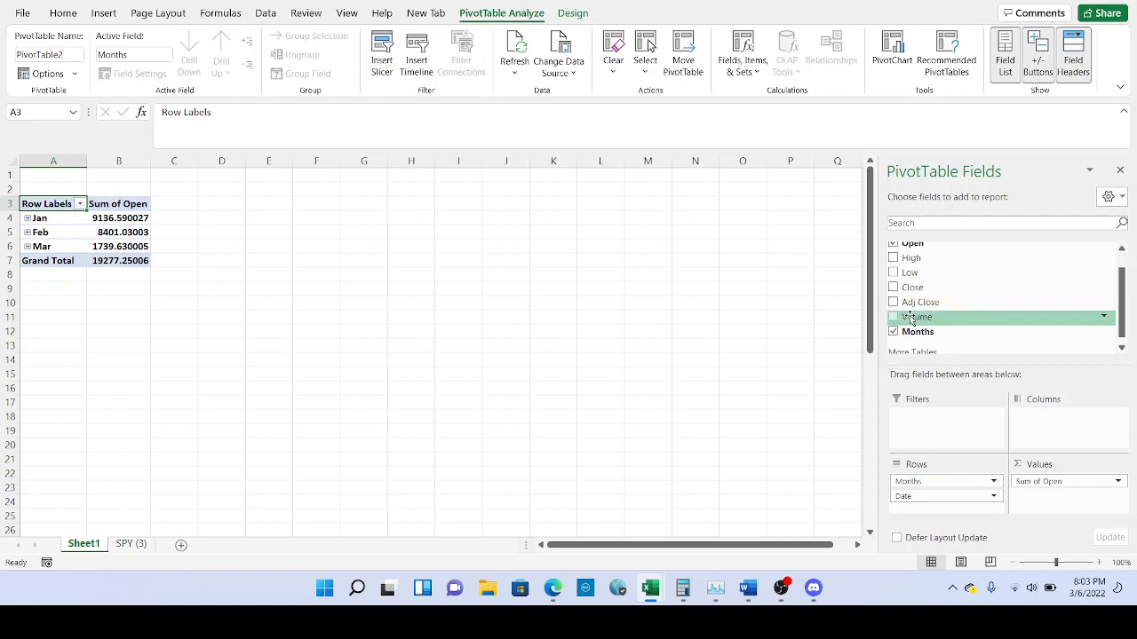
{"action": "scroll", "coordinate": [914, 316], "scroll_direction": "up", "scroll_amount": 1}
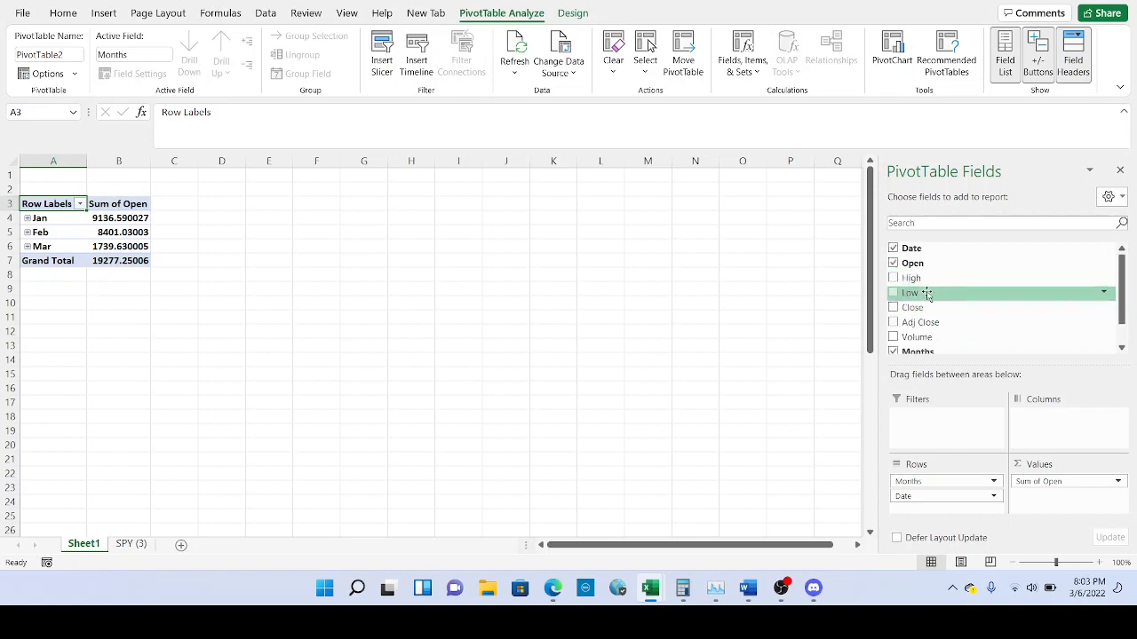
{"action": "mouse_move", "coordinate": [931, 308]}
{"action": "left_mouse_down"}
{"action": "mouse_move", "coordinate": [950, 412]}
{"action": "mouse_move", "coordinate": [1062, 505]}
{"action": "left_mouse_up"}
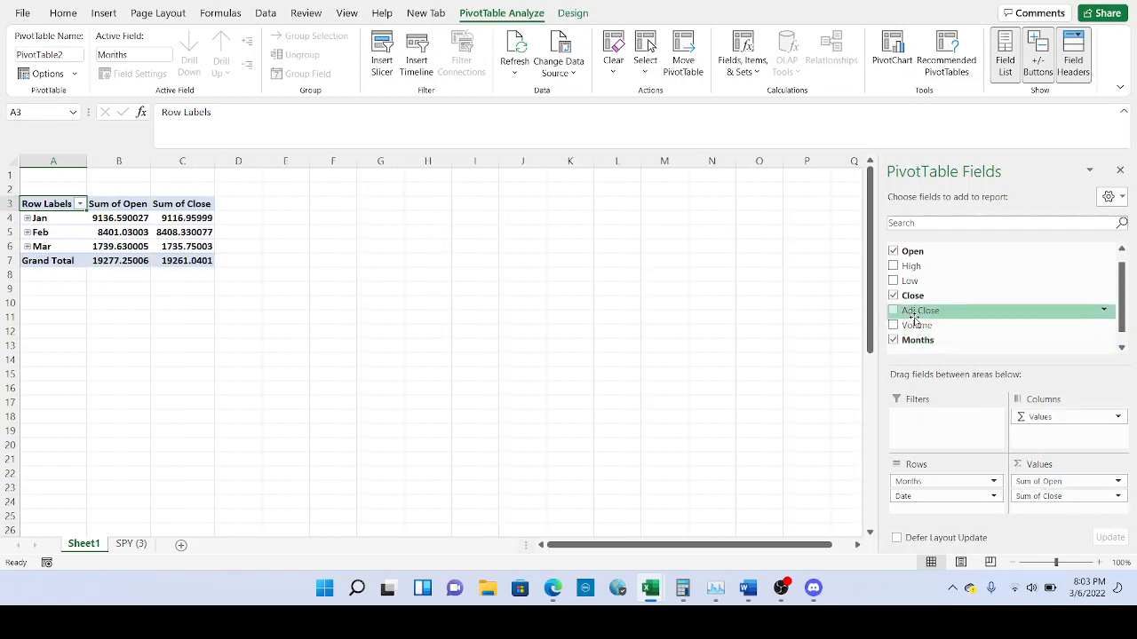
{"action": "mouse_move", "coordinate": [917, 325]}
{"action": "left_mouse_down"}
{"action": "mouse_move", "coordinate": [951, 400]}
{"action": "mouse_move", "coordinate": [1040, 479]}
{"action": "mouse_move", "coordinate": [1053, 520]}
{"action": "left_mouse_up"}
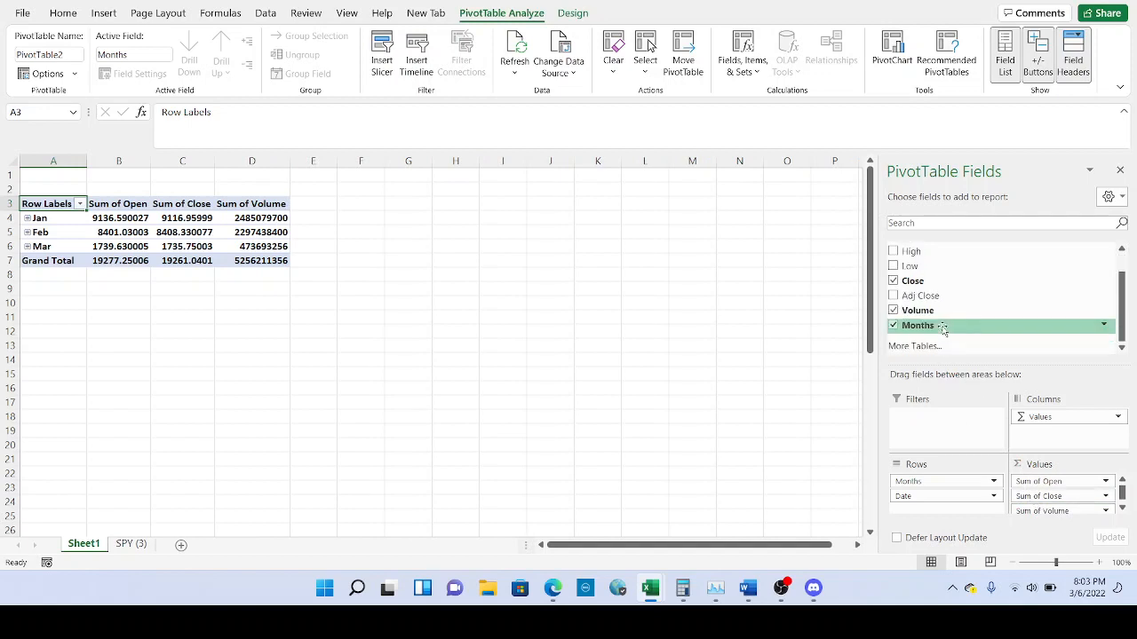
{"action": "scroll", "coordinate": [942, 326], "scroll_direction": "up", "scroll_amount": 1}
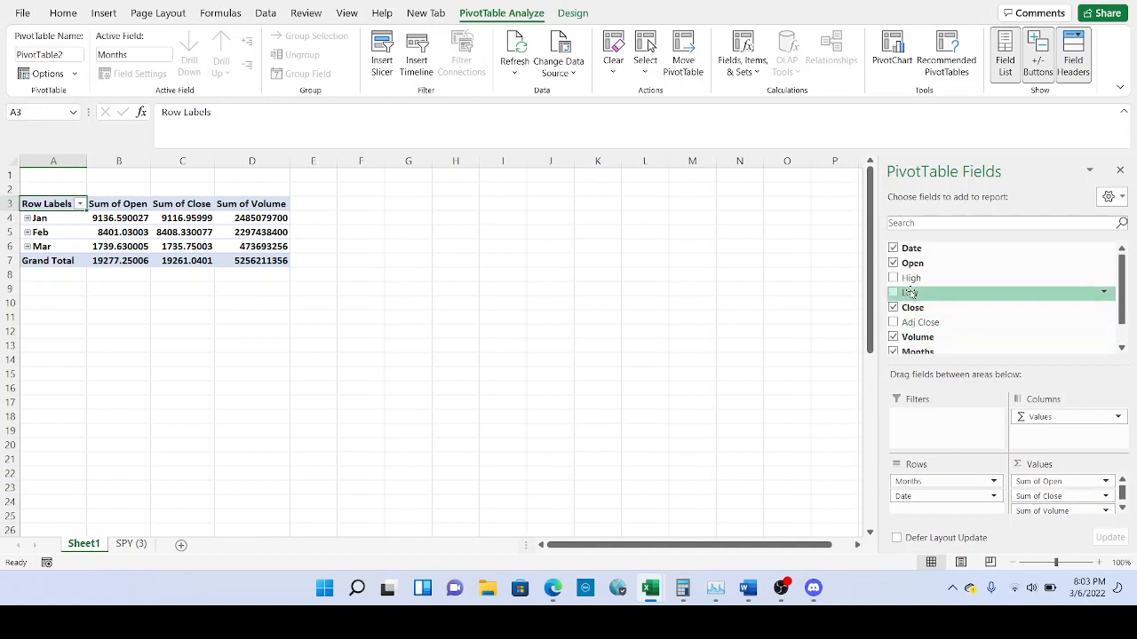
{"action": "left_click_drag", "start_coordinate": [921, 308], "coordinate": [1056, 508]}
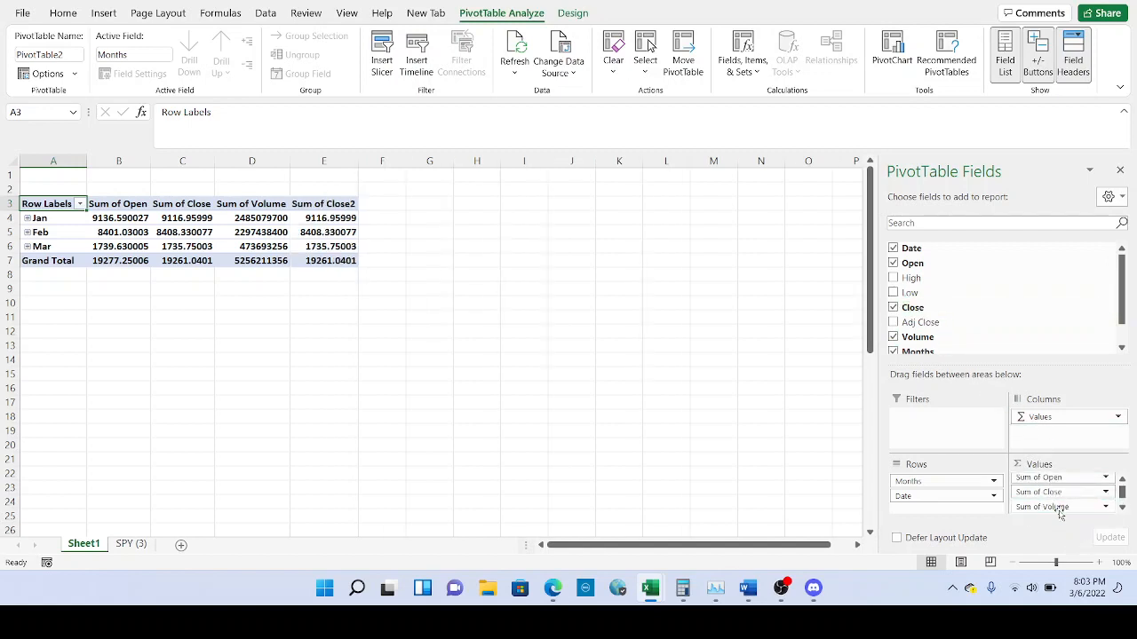
{"action": "scroll", "coordinate": [945, 315], "scroll_direction": "down", "scroll_amount": 1}
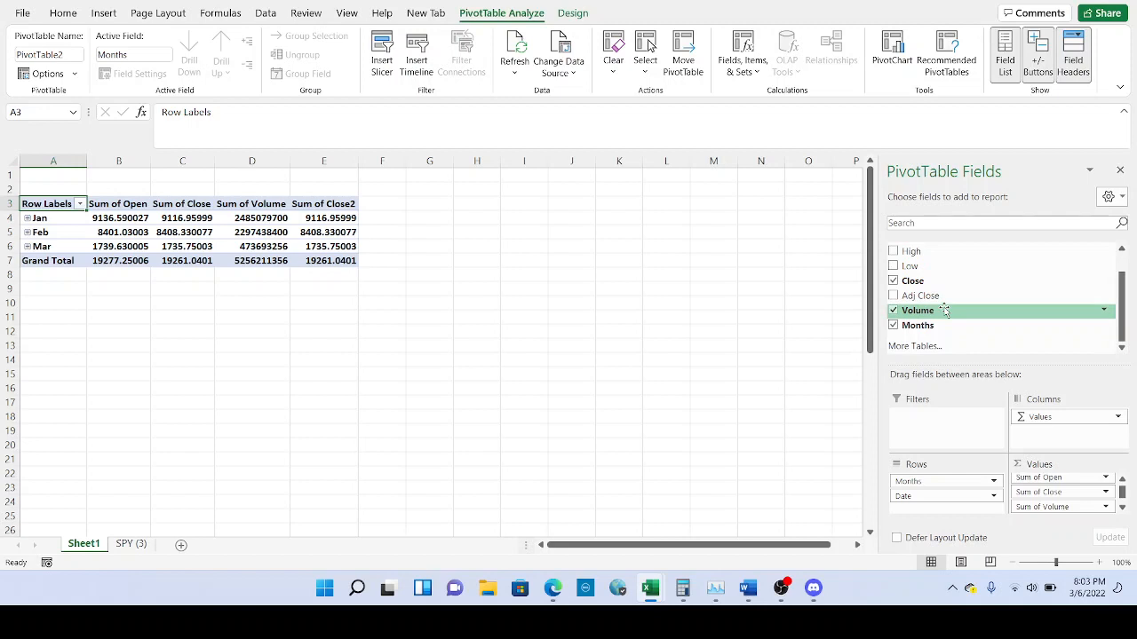
{"action": "left_click_drag", "start_coordinate": [70, 217], "coordinate": [64, 250]}
Ungroup the Jan–Mar month labels so rows list each trading date from 1/3/2022.
{"action": "right_click", "coordinate": [73, 221]}
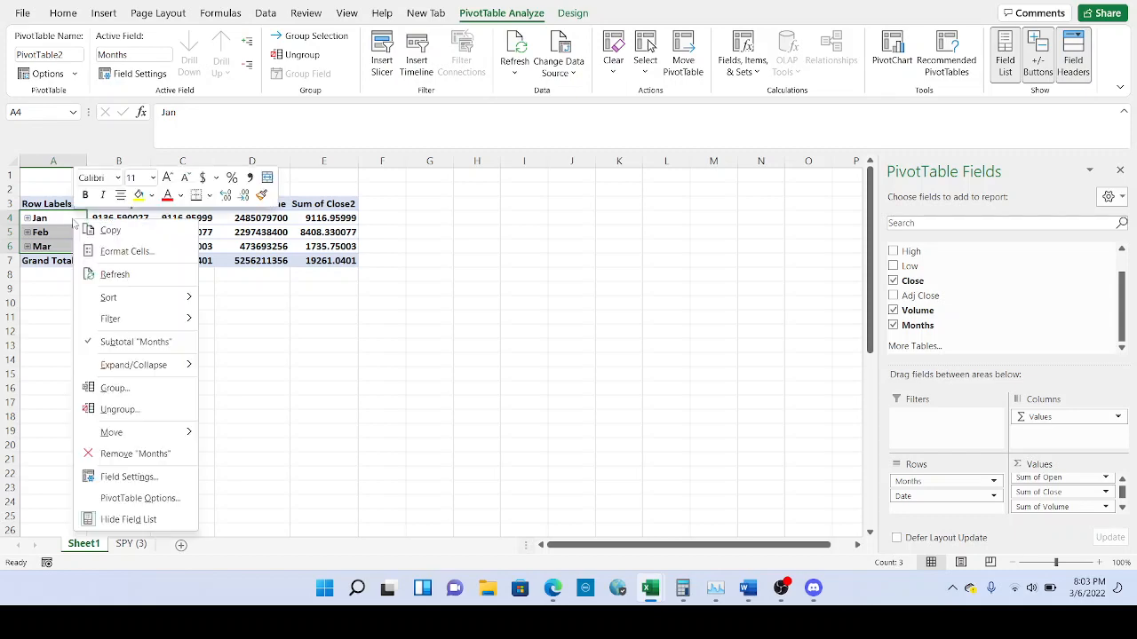
{"action": "left_click", "coordinate": [103, 408]}
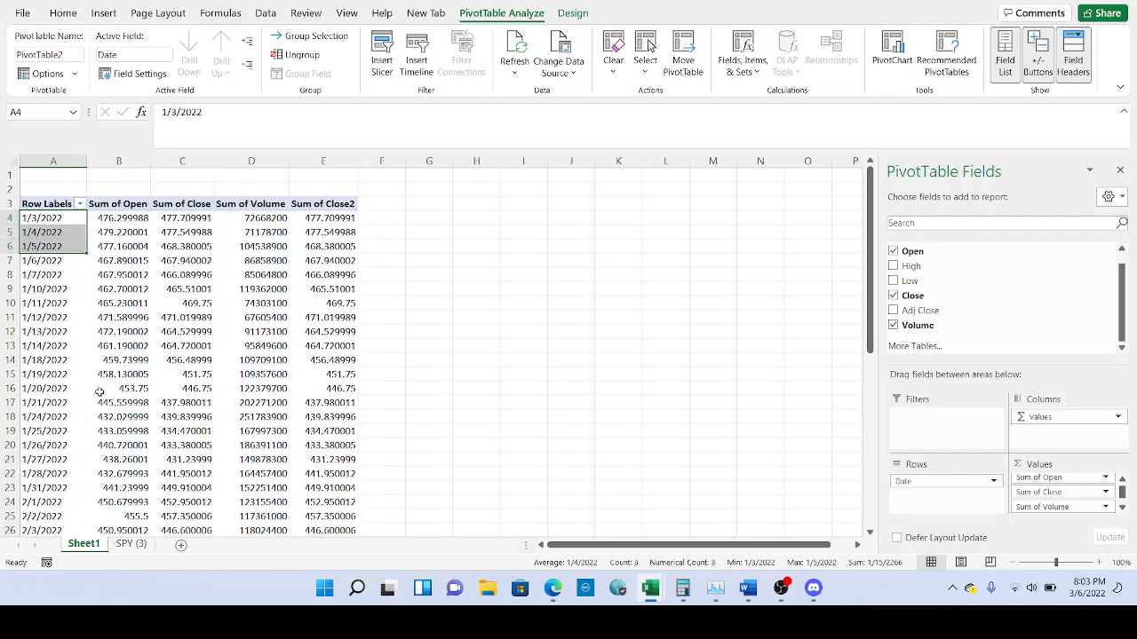
{"action": "left_click", "coordinate": [50, 218]}
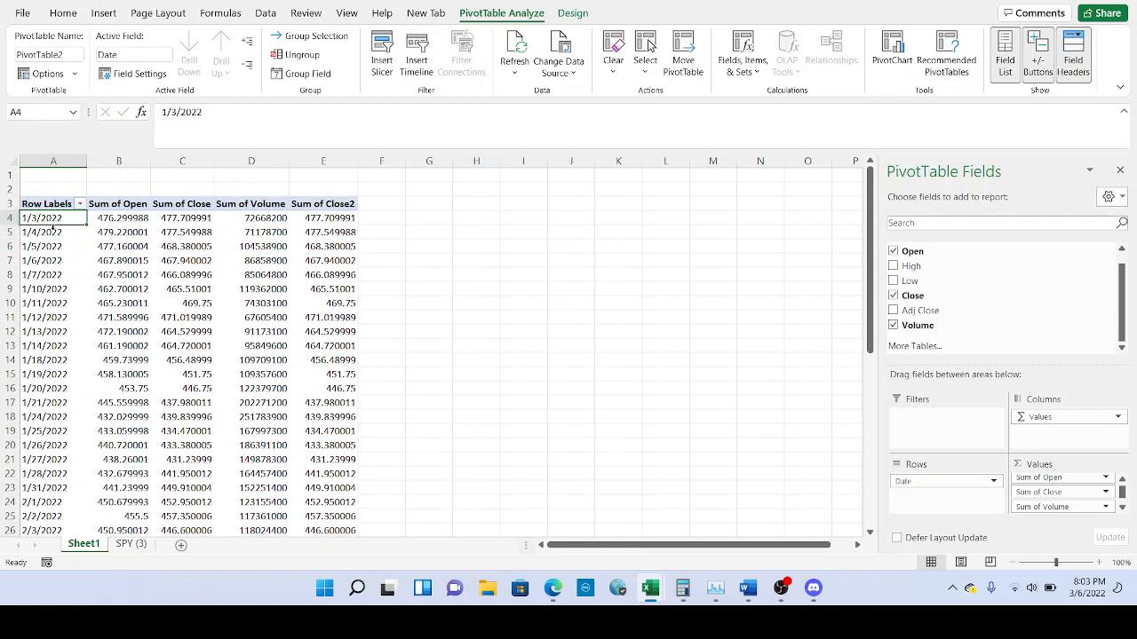
{"action": "left_click", "coordinate": [55, 233]}
{"action": "left_click", "coordinate": [55, 248]}
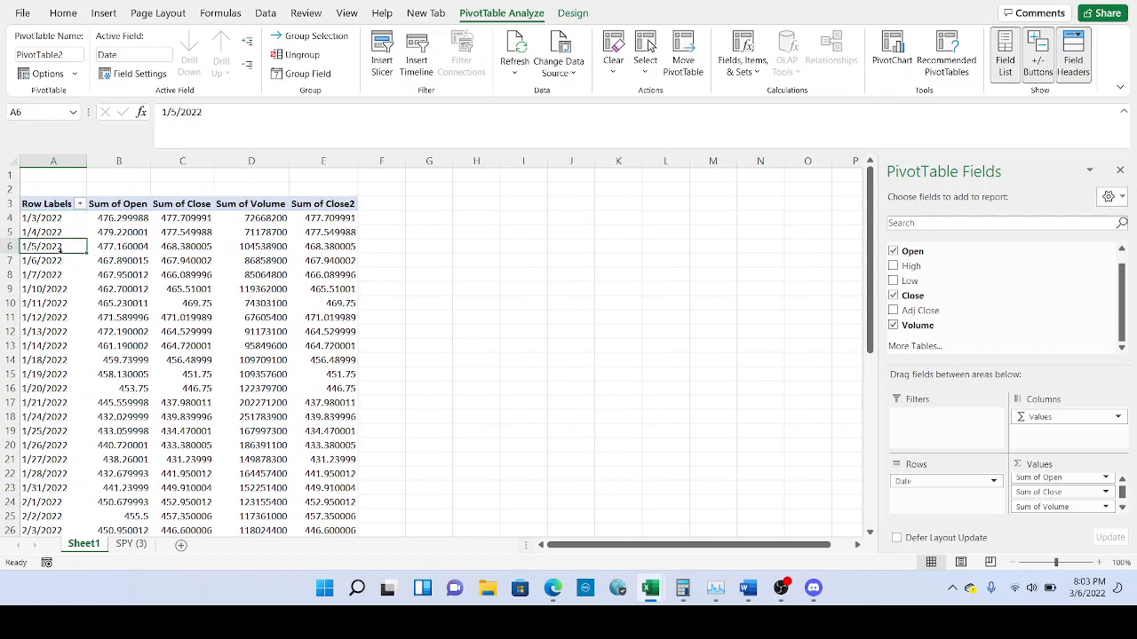
Select all pivot values from B4 across the columns and down through Grand Total.
{"action": "left_click", "coordinate": [119, 218]}
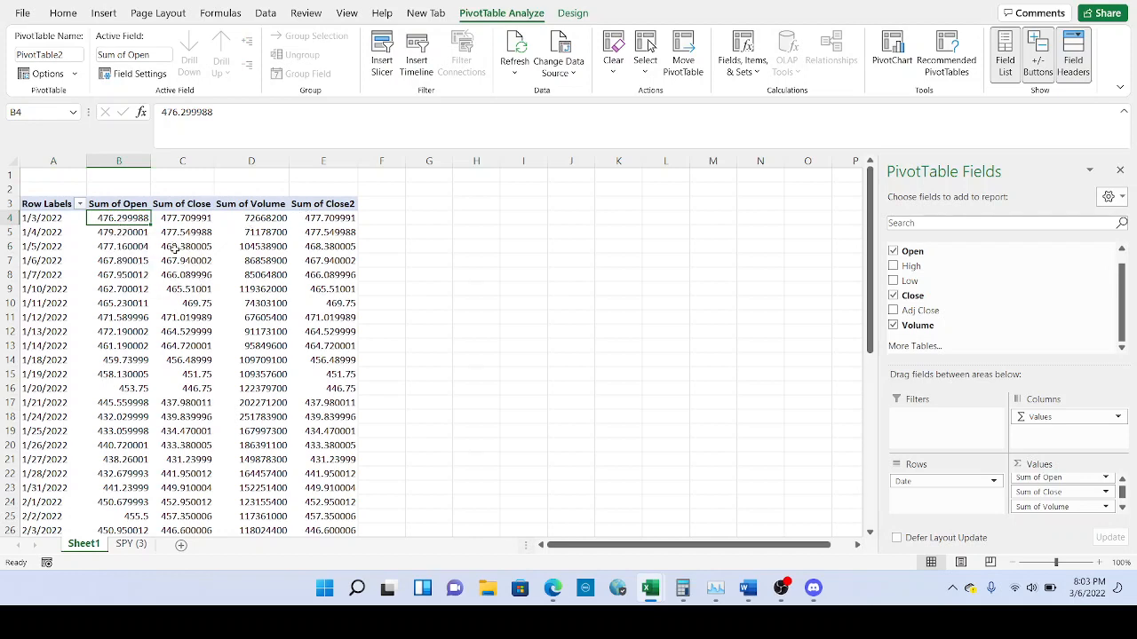
{"action": "mouse_move", "coordinate": [201, 254]}
{"action": "key", "text": "ctrl+shift+Right"}
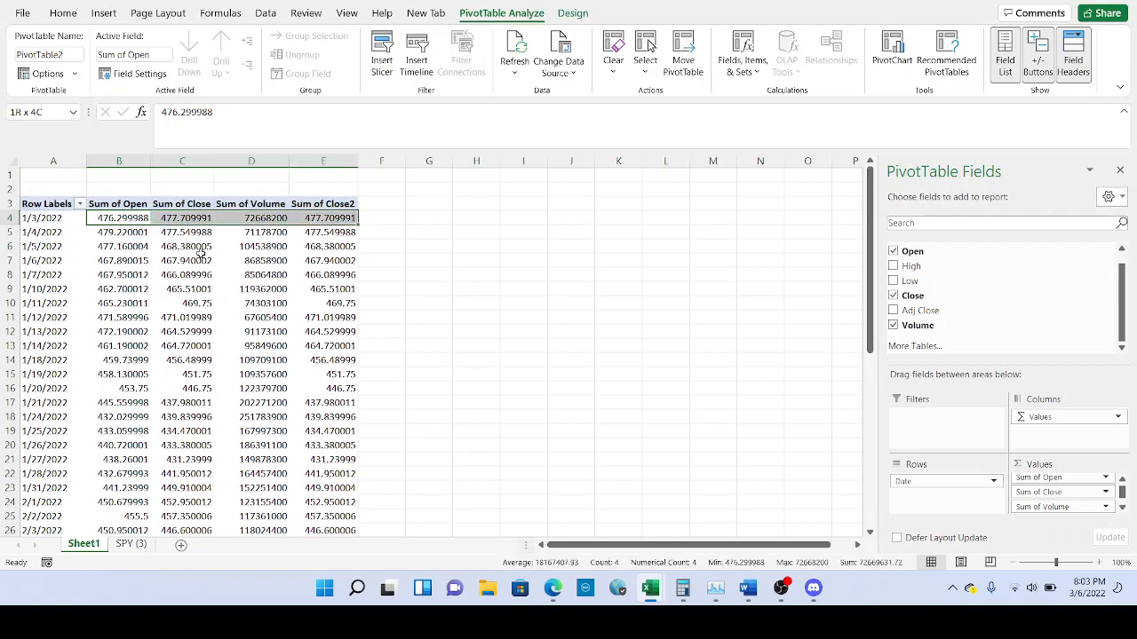
{"action": "key", "text": "ctrl+shift+Down"}
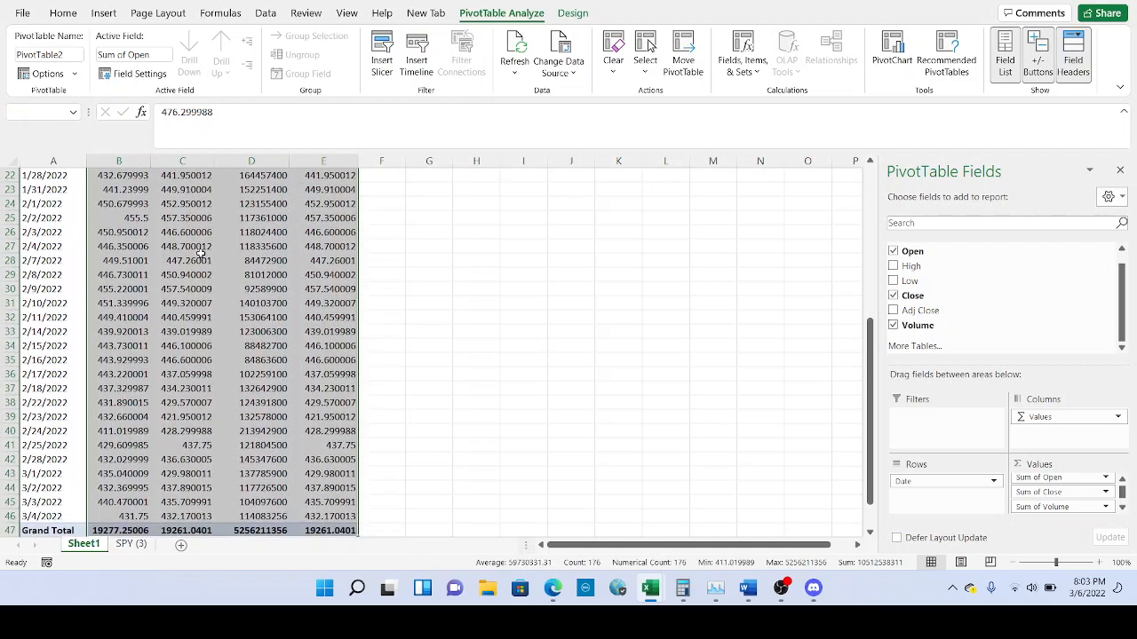
{"action": "scroll", "coordinate": [204, 253], "scroll_direction": "up", "scroll_amount": 7}
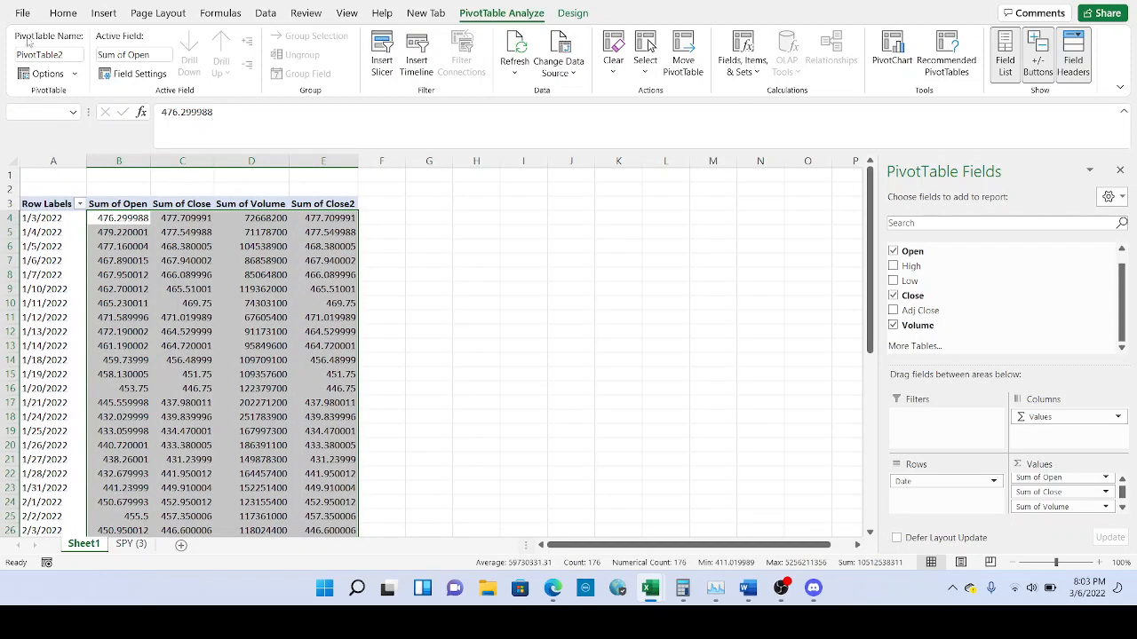
Give the selected pivot price values a Number format with two decimal places.
{"action": "left_click", "coordinate": [63, 12]}
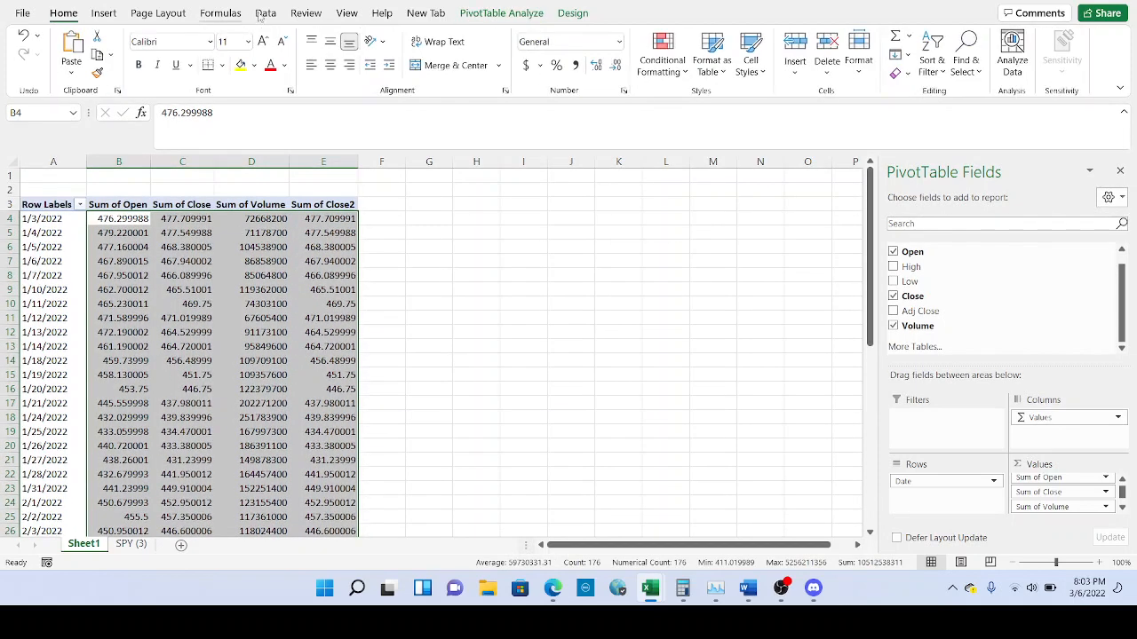
{"action": "left_click", "coordinate": [613, 71]}
{"action": "left_click", "coordinate": [613, 71]}
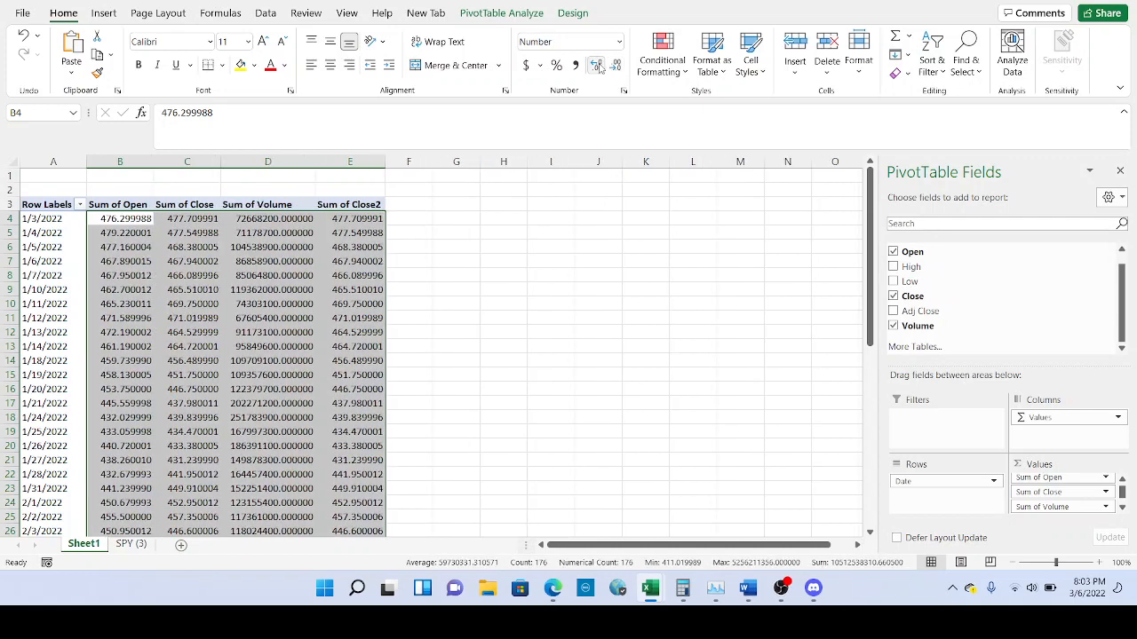
{"action": "left_click", "coordinate": [613, 71]}
{"action": "left_click", "coordinate": [617, 68]}
{"action": "left_click", "coordinate": [616, 68]}
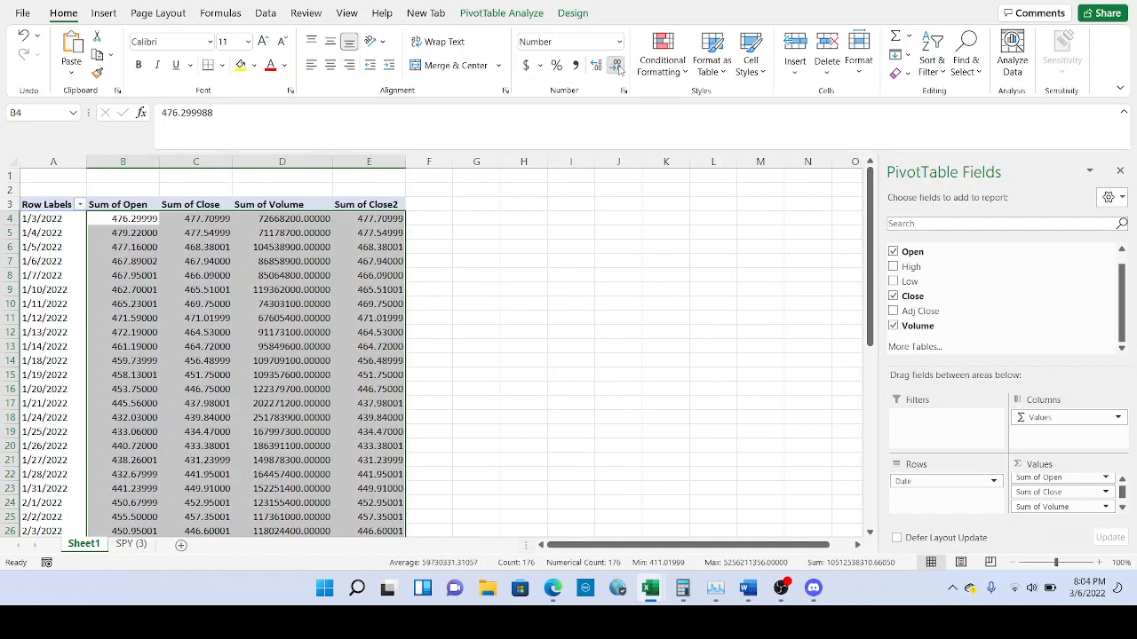
{"action": "left_click", "coordinate": [616, 68]}
{"action": "left_click", "coordinate": [616, 67]}
{"action": "left_click", "coordinate": [618, 69]}
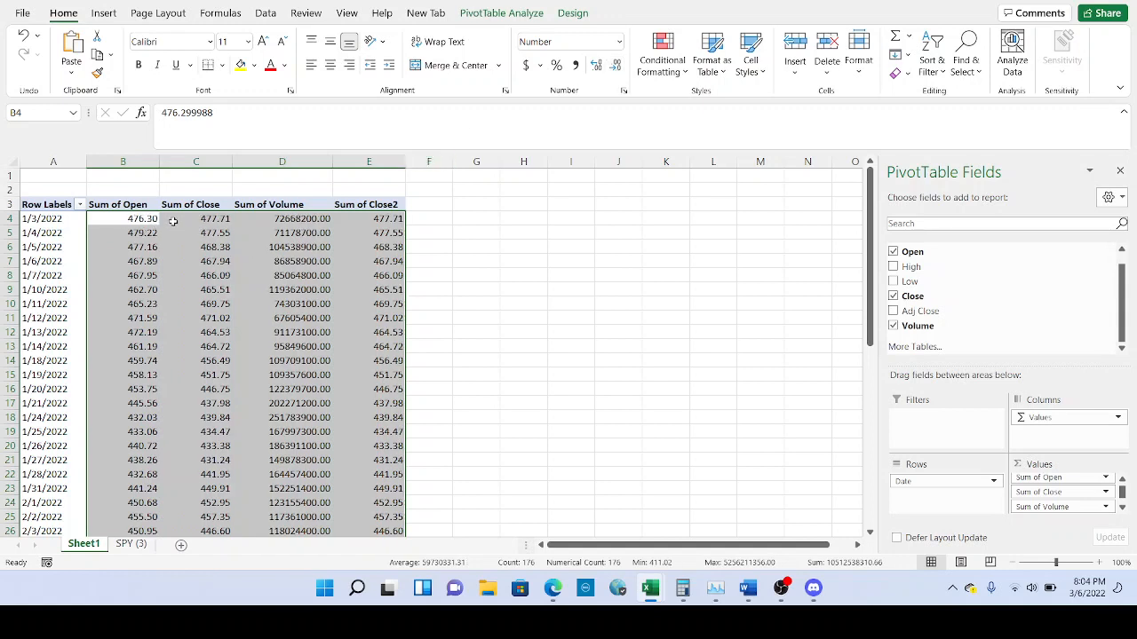
Format the Volume column D4 to Grand Total as comma-separated whole numbers.
{"action": "left_click", "coordinate": [299, 220]}
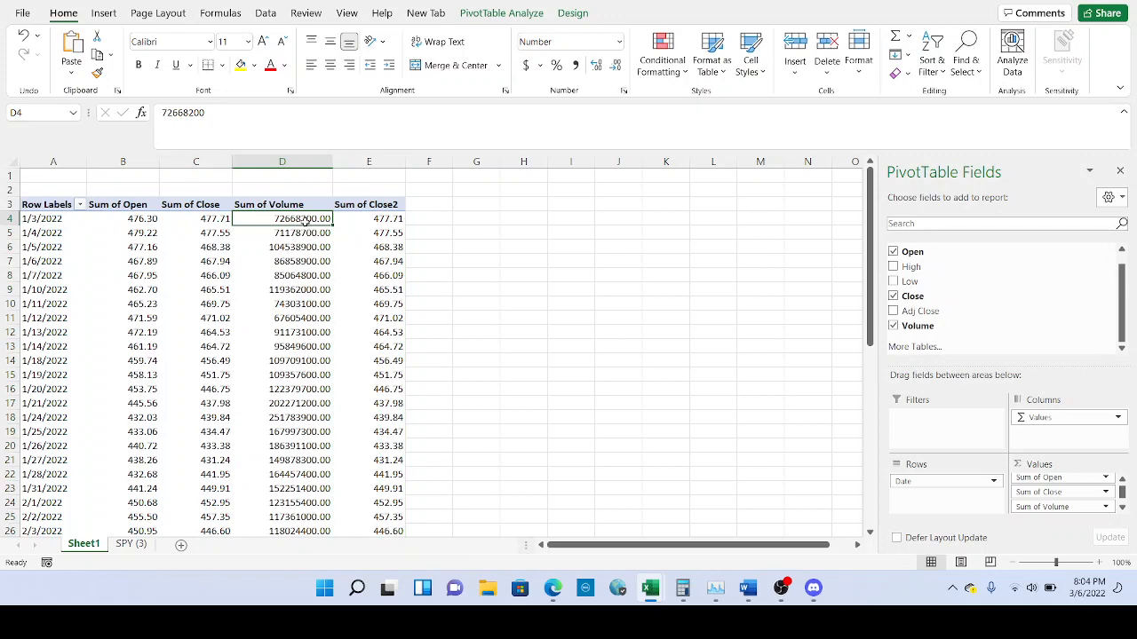
{"action": "key", "text": "ctrl+shift+Down"}
{"action": "scroll", "coordinate": [408, 203], "scroll_direction": "up", "scroll_amount": 7}
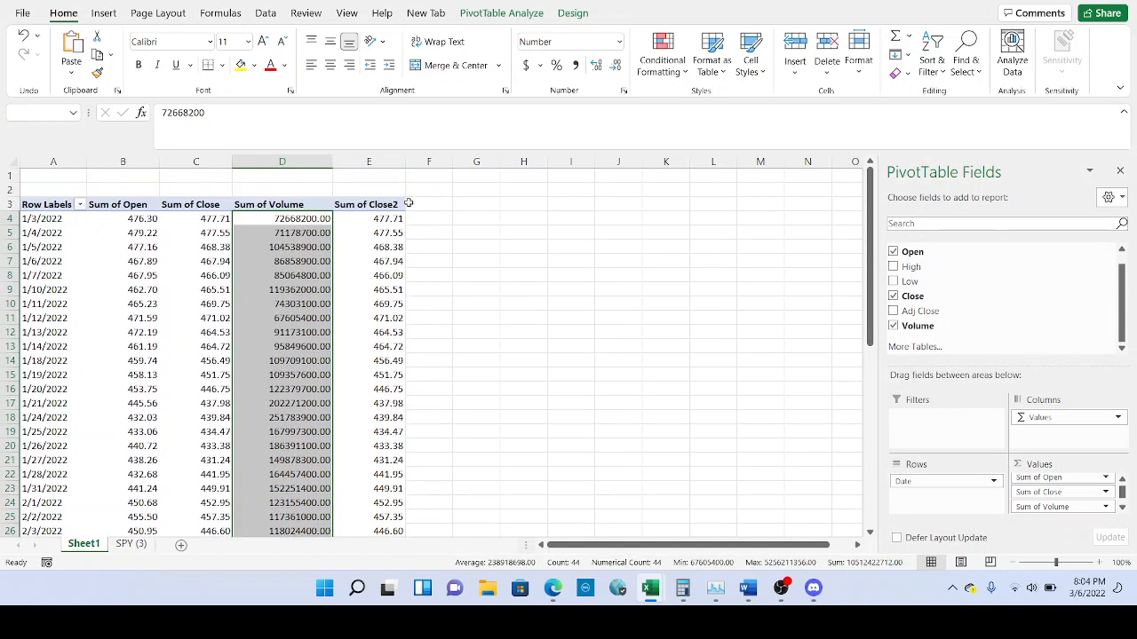
{"action": "left_click", "coordinate": [575, 66]}
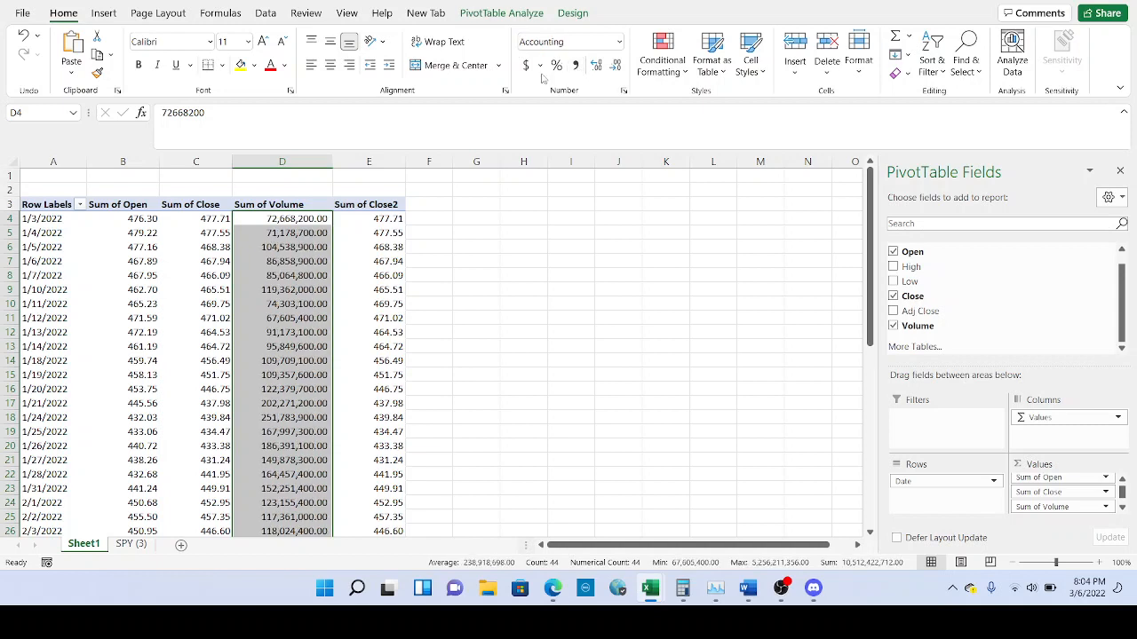
{"action": "left_click", "coordinate": [614, 66]}
{"action": "left_click", "coordinate": [615, 66]}
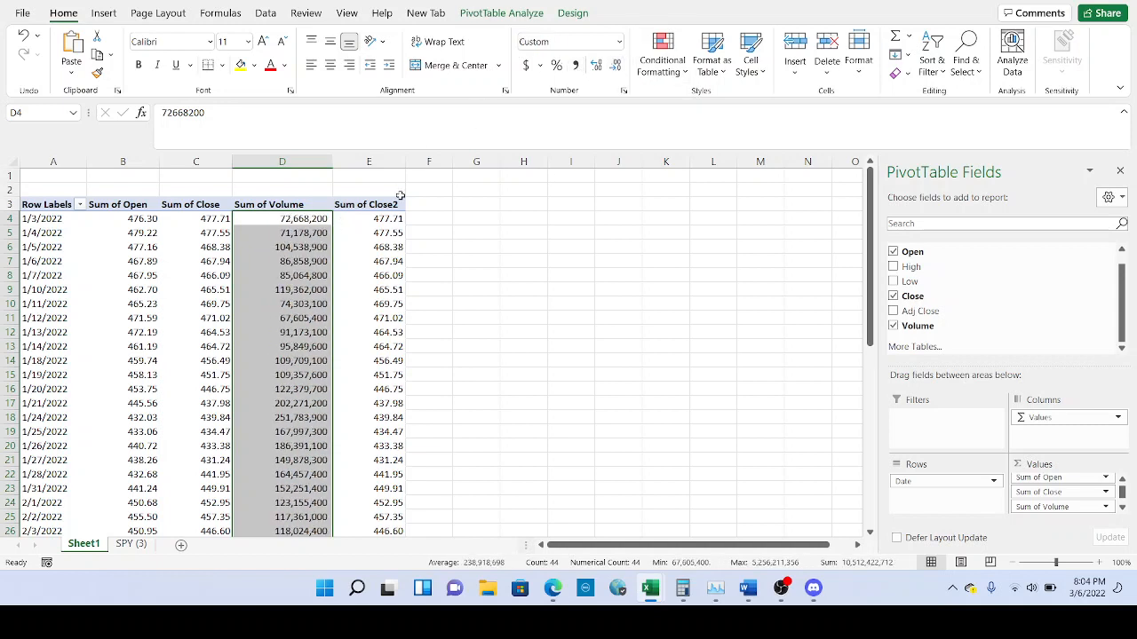
{"action": "scroll", "coordinate": [305, 275], "scroll_direction": "down", "scroll_amount": 8}
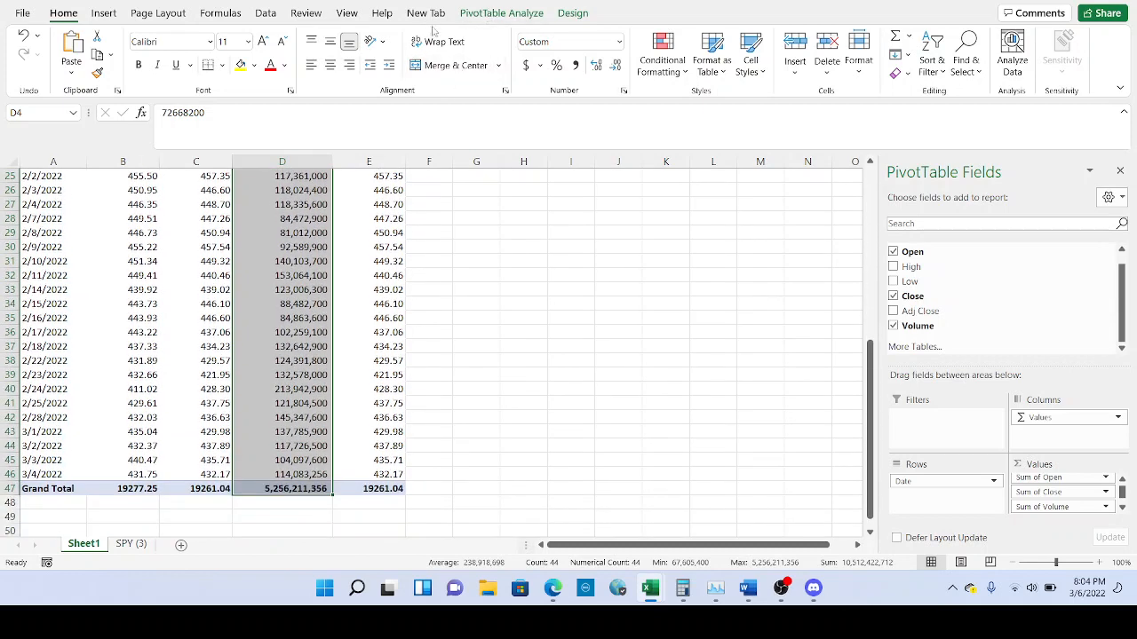
{"action": "left_click", "coordinate": [573, 13]}
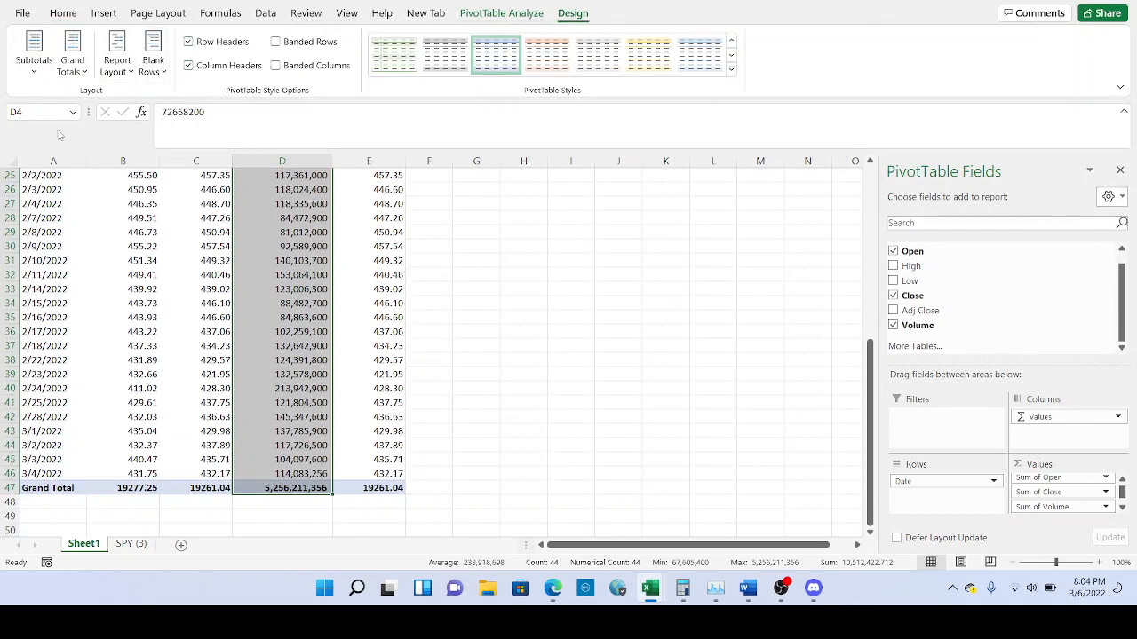
Turn the pivot table's grand totals off for rows and columns.
{"action": "left_click", "coordinate": [84, 76]}
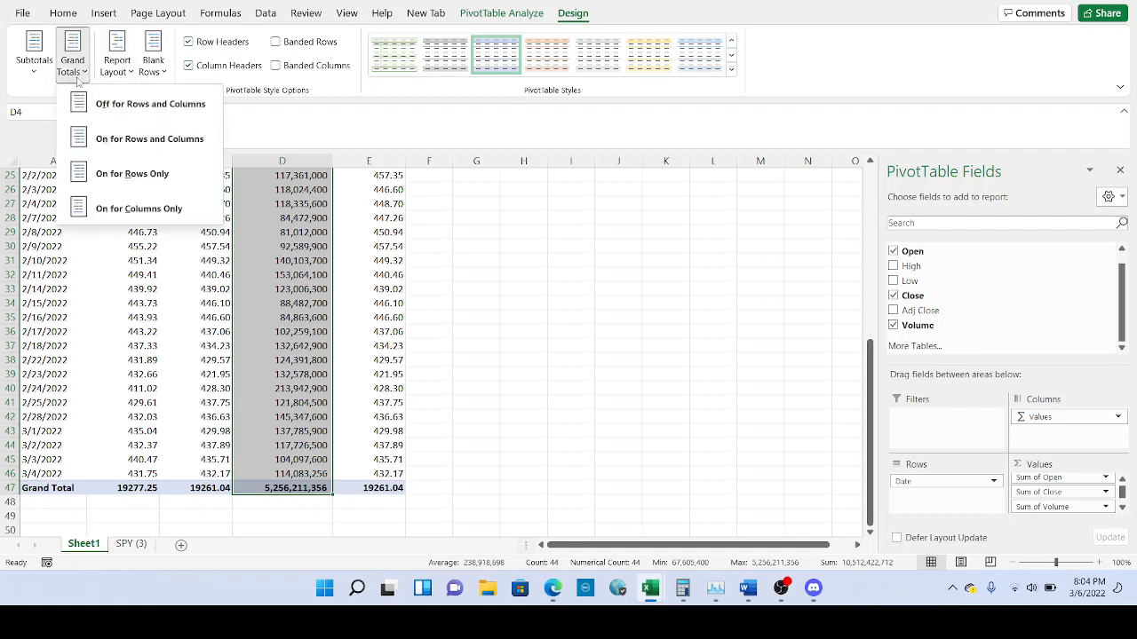
{"action": "left_click", "coordinate": [115, 105]}
{"action": "scroll", "coordinate": [217, 268], "scroll_direction": "up", "scroll_amount": 8}
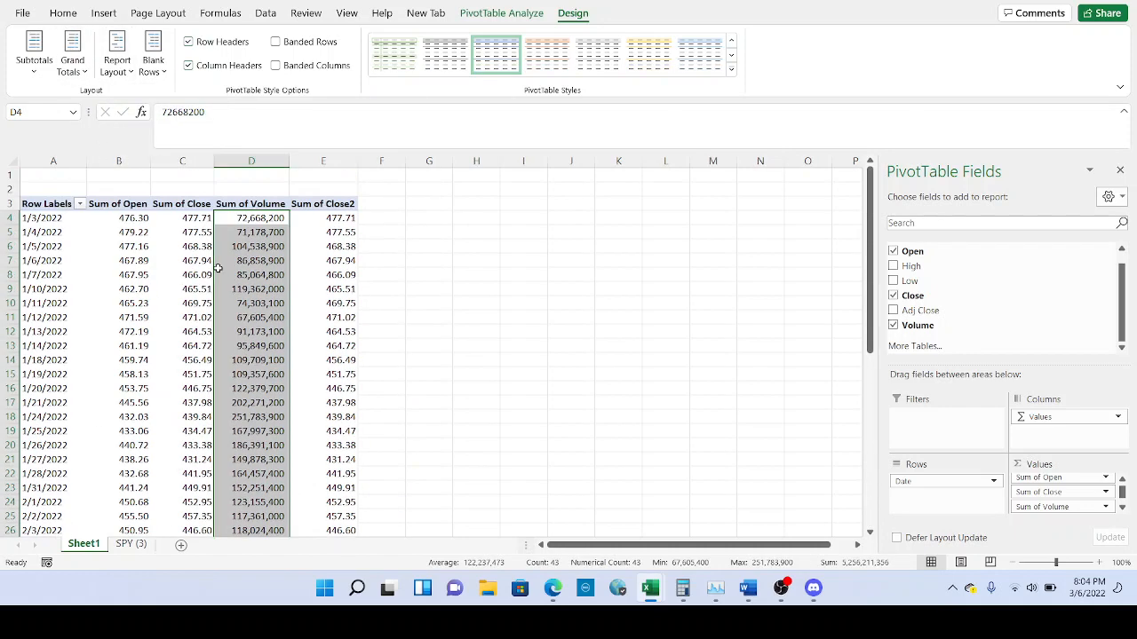
{"action": "left_click", "coordinate": [248, 221]}
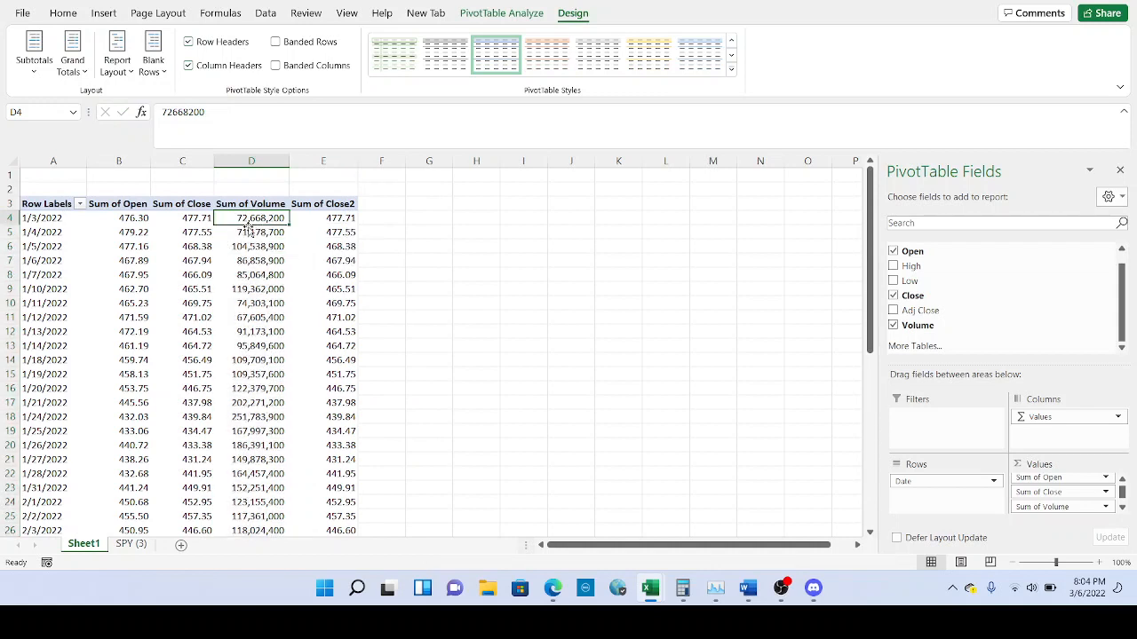
Rename the Sum of Open and Sum of Close headers to Open and Close.
{"action": "left_click", "coordinate": [129, 205]}
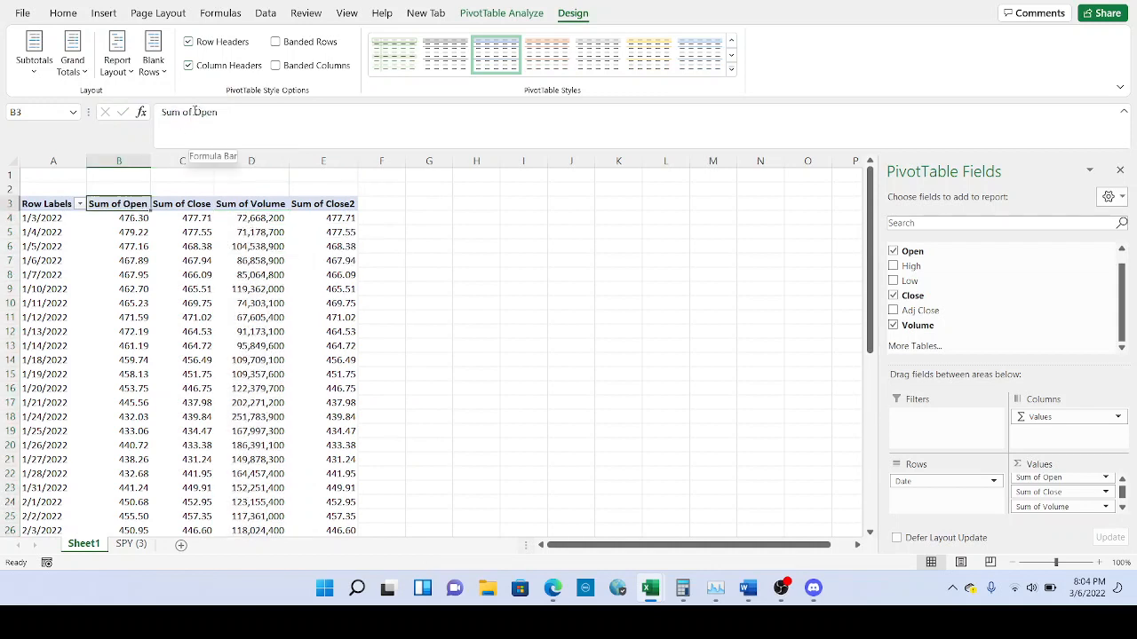
{"action": "left_click_drag", "start_coordinate": [193, 113], "coordinate": [151, 115]}
{"action": "key", "text": "BackSpace"}
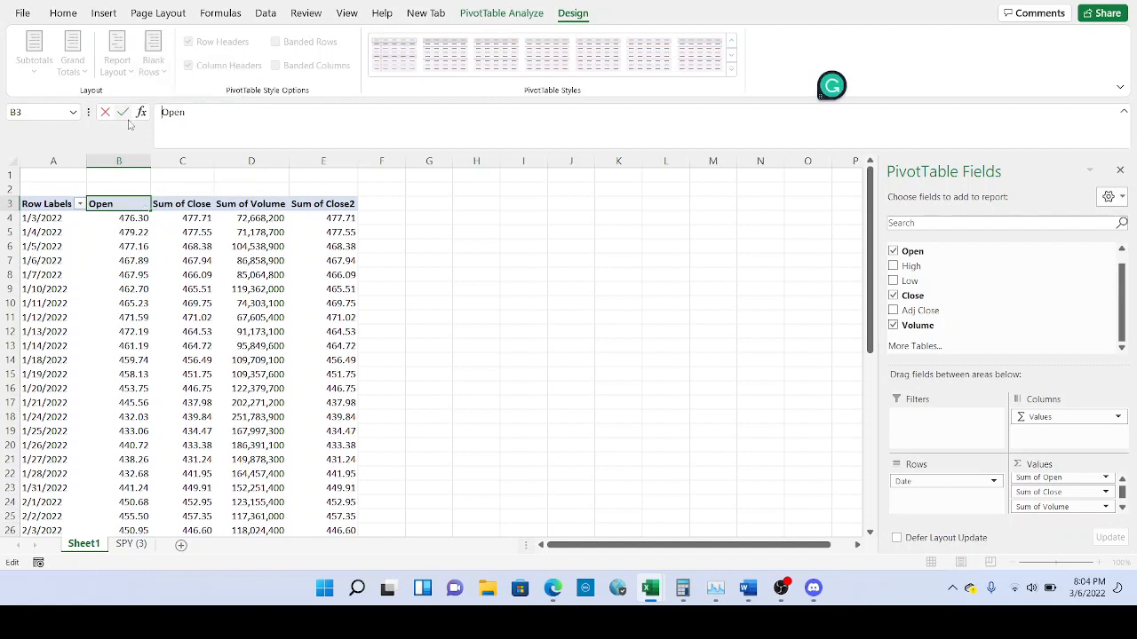
{"action": "left_click", "coordinate": [122, 115]}
{"action": "key", "text": "Return"}
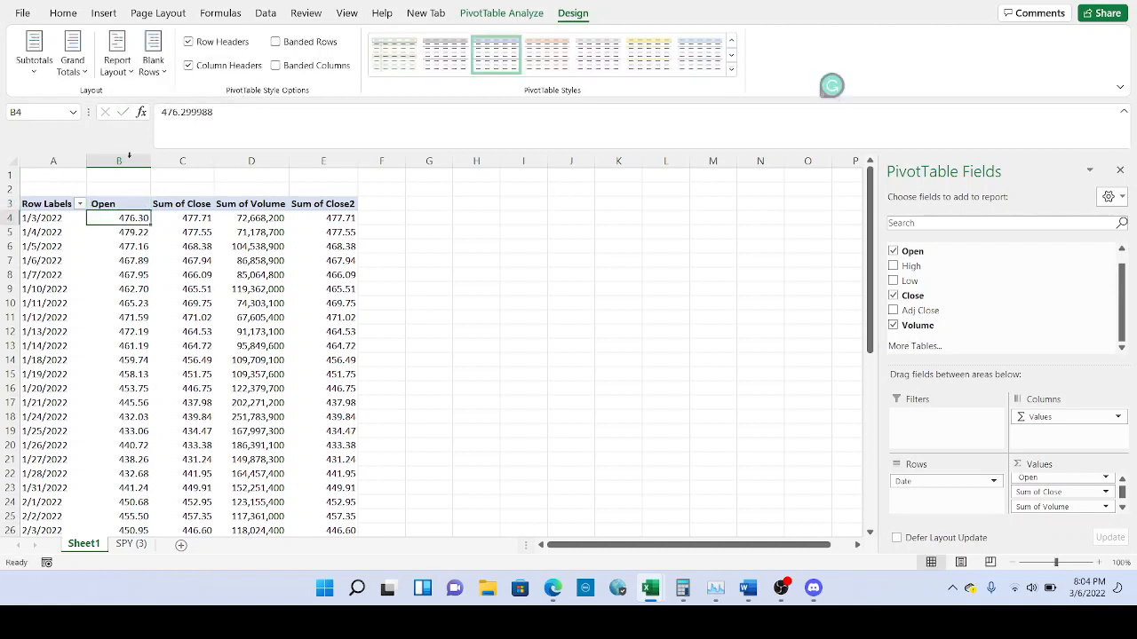
{"action": "left_click", "coordinate": [178, 201]}
{"action": "left_click", "coordinate": [180, 205]}
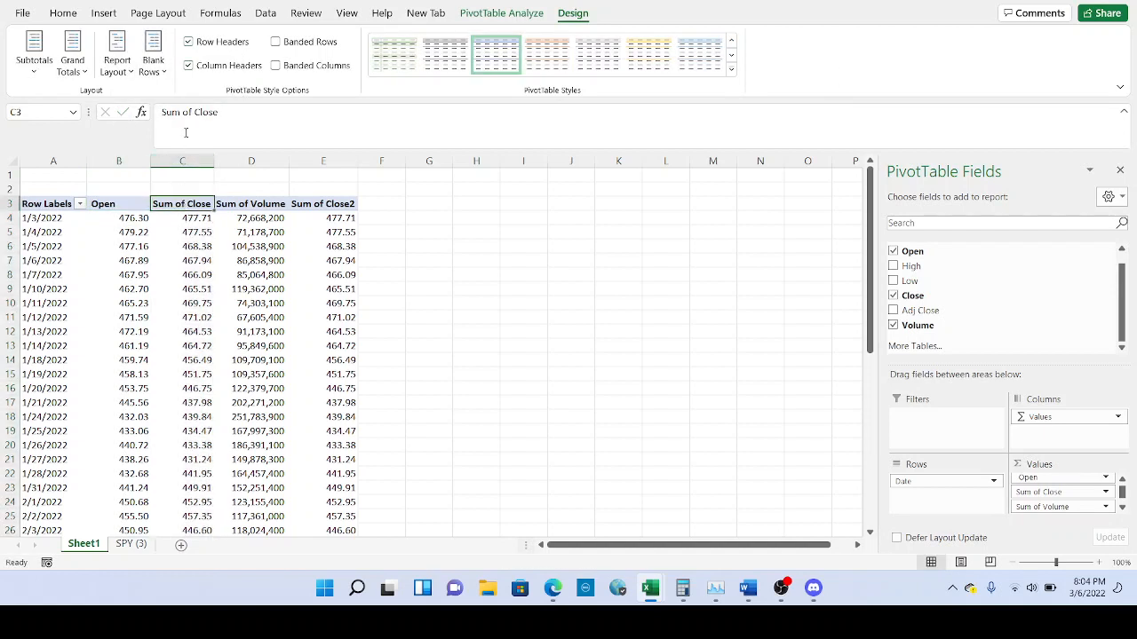
{"action": "left_click", "coordinate": [197, 114]}
{"action": "left_click_drag", "start_coordinate": [196, 113], "coordinate": [160, 113]}
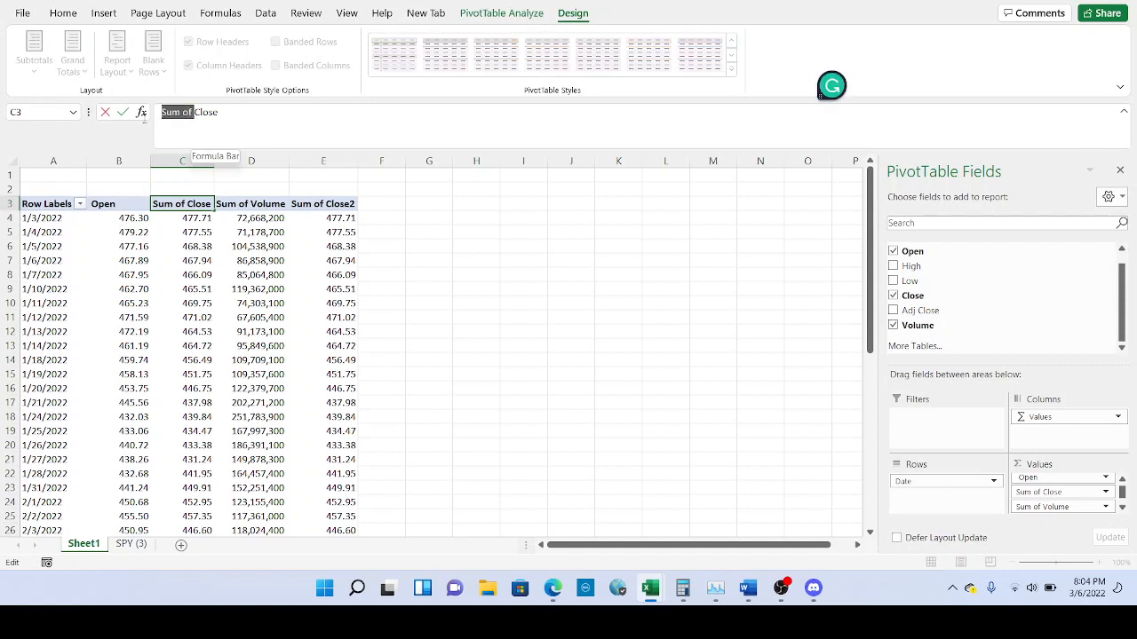
{"action": "key", "text": "BackSpace"}
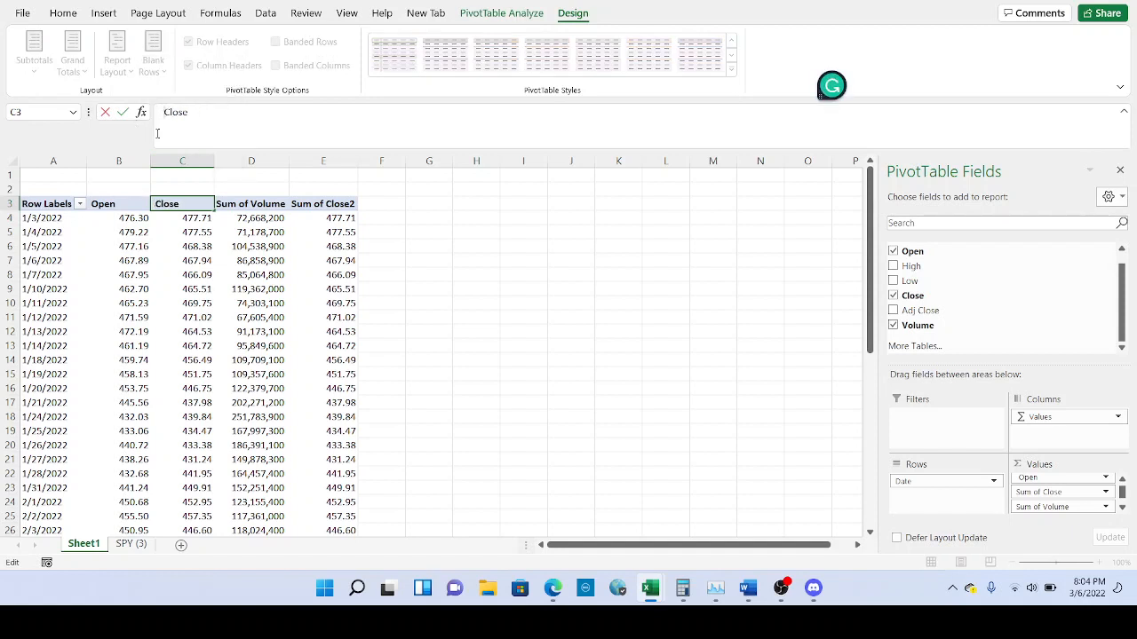
Rename the Sum of Volume header to Volume.
{"action": "left_click", "coordinate": [238, 209]}
{"action": "left_click_drag", "start_coordinate": [195, 113], "coordinate": [130, 123]}
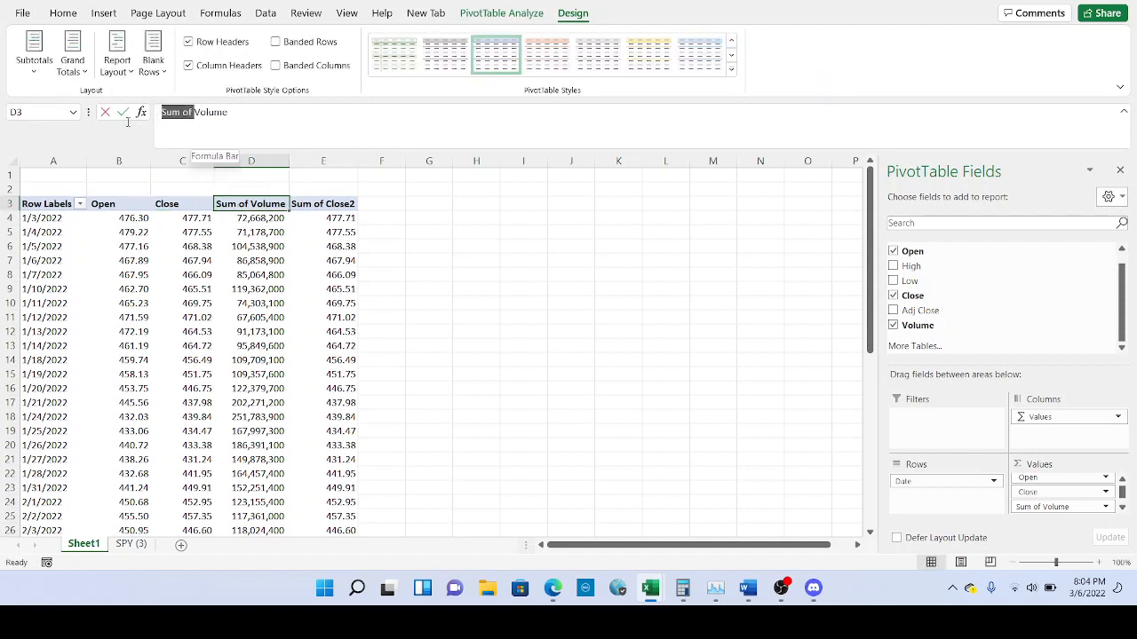
{"action": "key", "text": "BackSpace"}
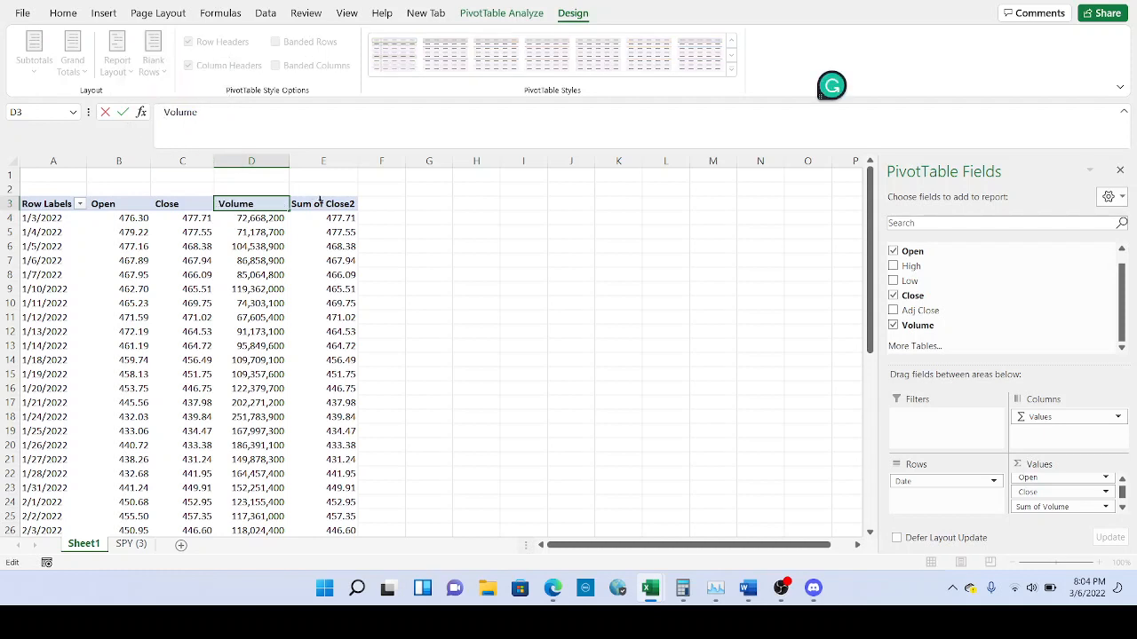
{"action": "left_click", "coordinate": [136, 218]}
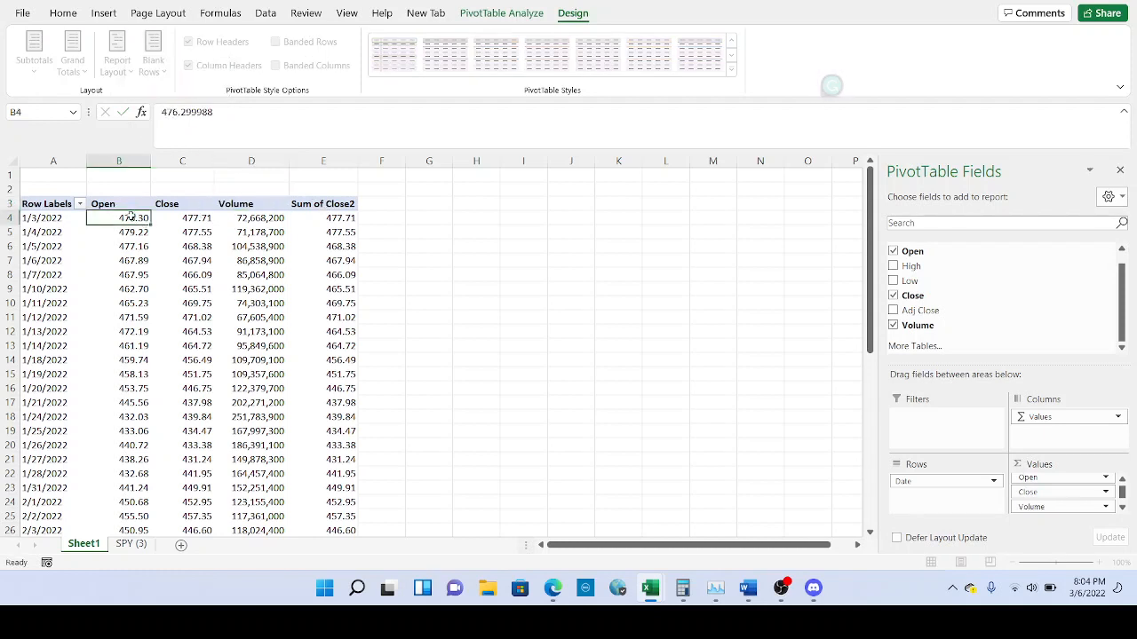
Center-align the Open, Close and Volume headers.
{"action": "left_click_drag", "start_coordinate": [127, 203], "coordinate": [253, 205]}
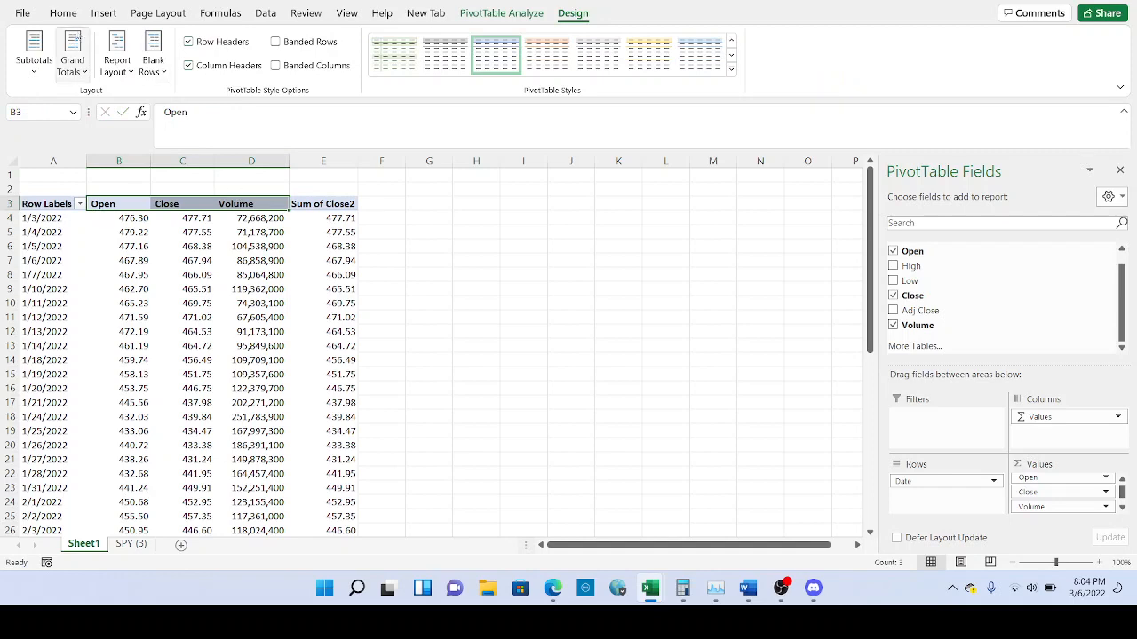
{"action": "left_click", "coordinate": [64, 13]}
{"action": "left_click", "coordinate": [330, 65]}
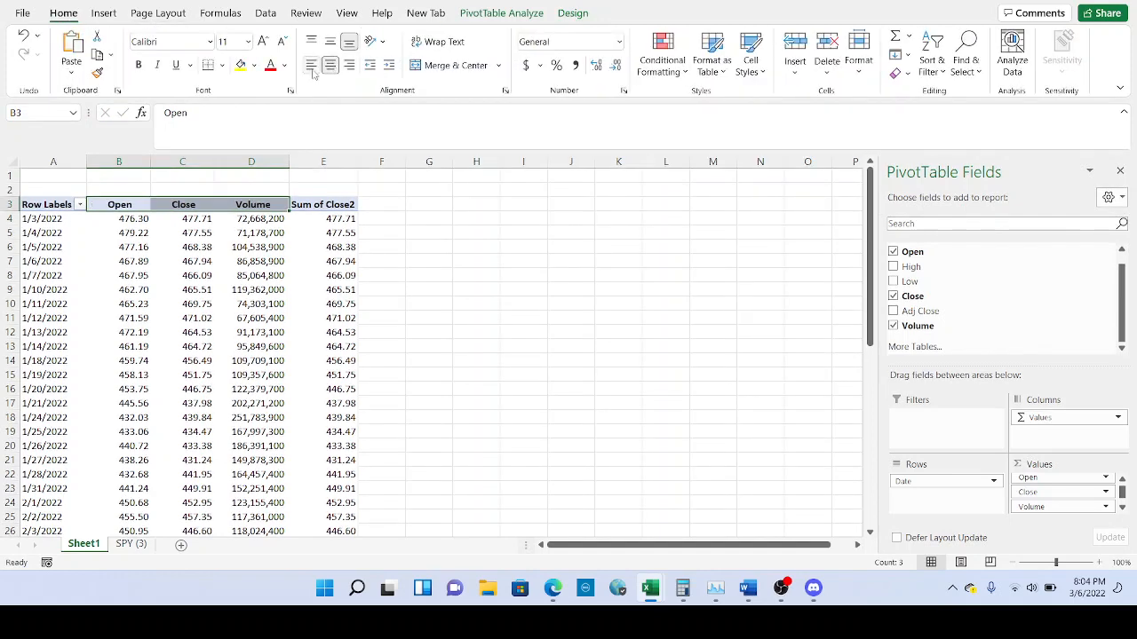
Select all the Sum of Close2 values from E4 downward.
{"action": "left_click", "coordinate": [255, 220]}
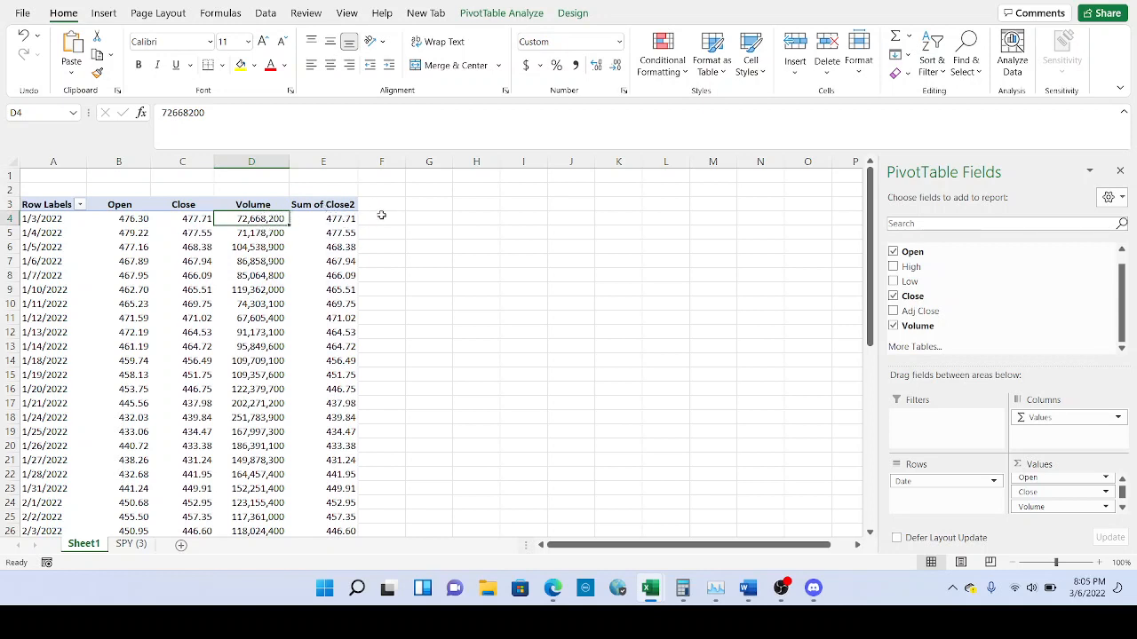
{"action": "left_click", "coordinate": [318, 226]}
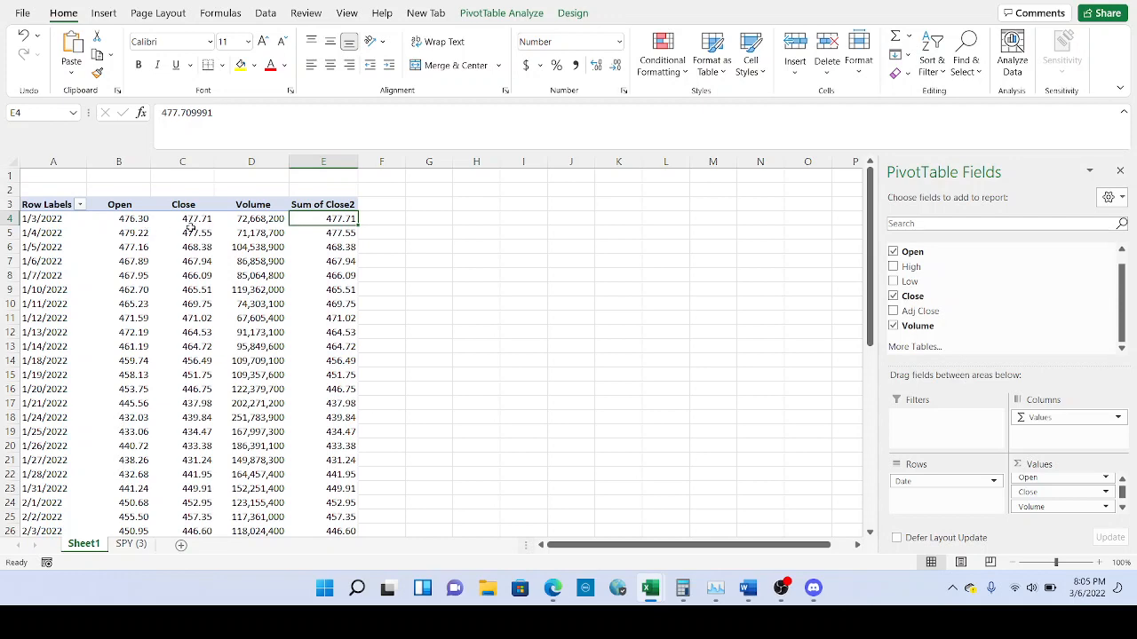
{"action": "scroll", "coordinate": [318, 237], "scroll_direction": "down", "scroll_amount": 1}
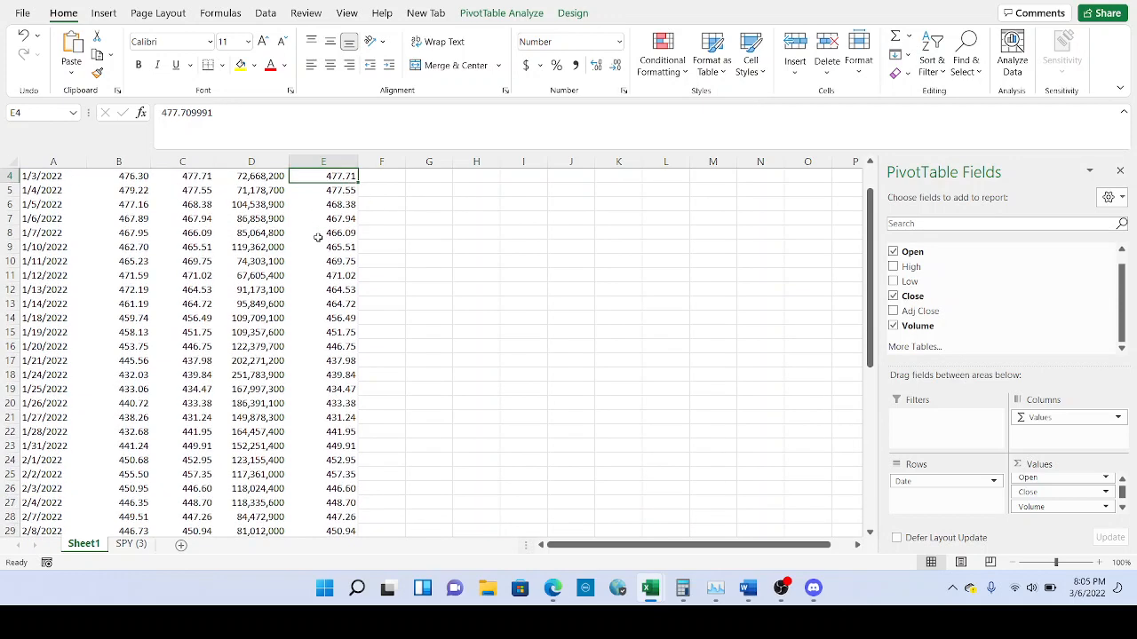
{"action": "scroll", "coordinate": [318, 237], "scroll_direction": "up", "scroll_amount": 1}
{"action": "key", "text": "ctrl+shift+Down"}
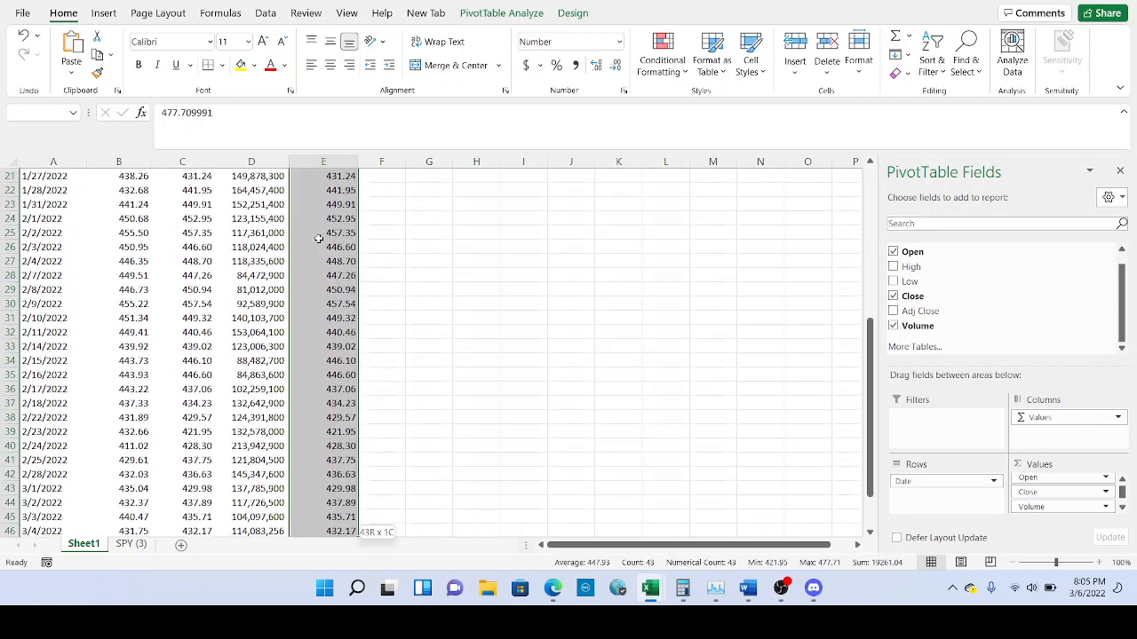
{"action": "scroll", "coordinate": [319, 237], "scroll_direction": "up", "scroll_amount": 7}
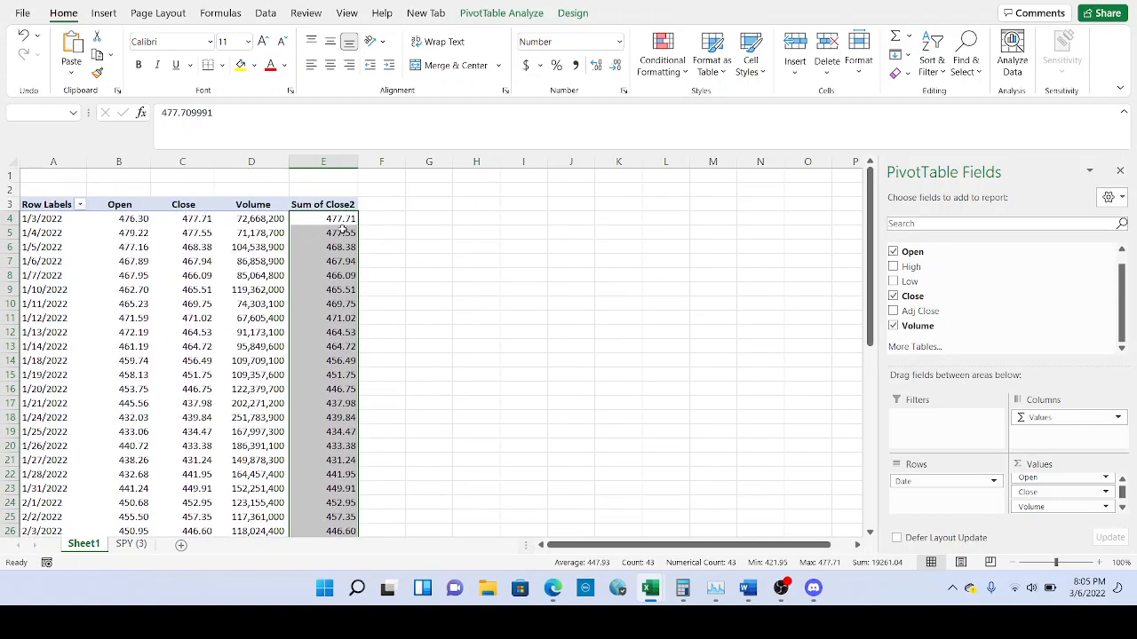
Show Sum of Close2 as % Difference From, base field Date, base item (previous).
{"action": "right_click", "coordinate": [341, 225]}
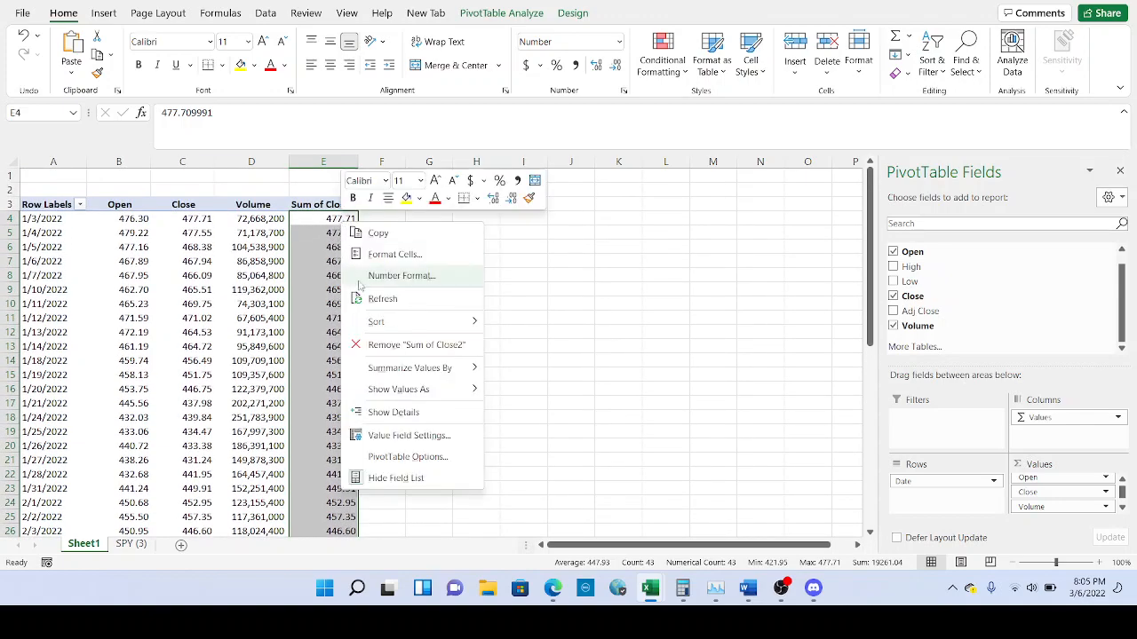
{"action": "mouse_move", "coordinate": [425, 391]}
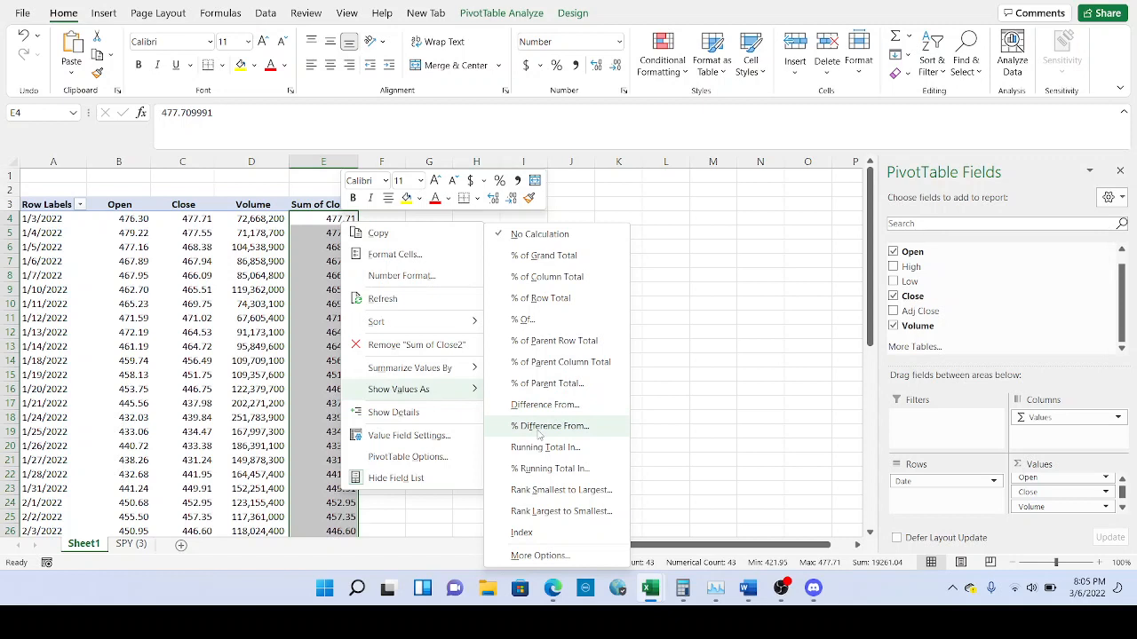
{"action": "left_click", "coordinate": [539, 428]}
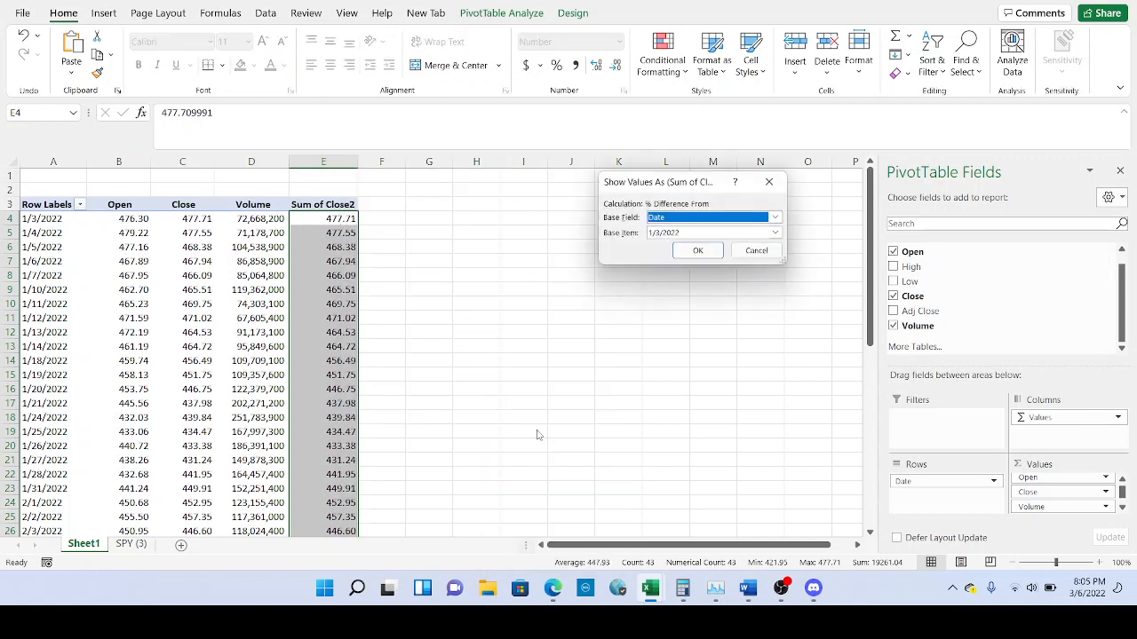
{"action": "left_click", "coordinate": [775, 234]}
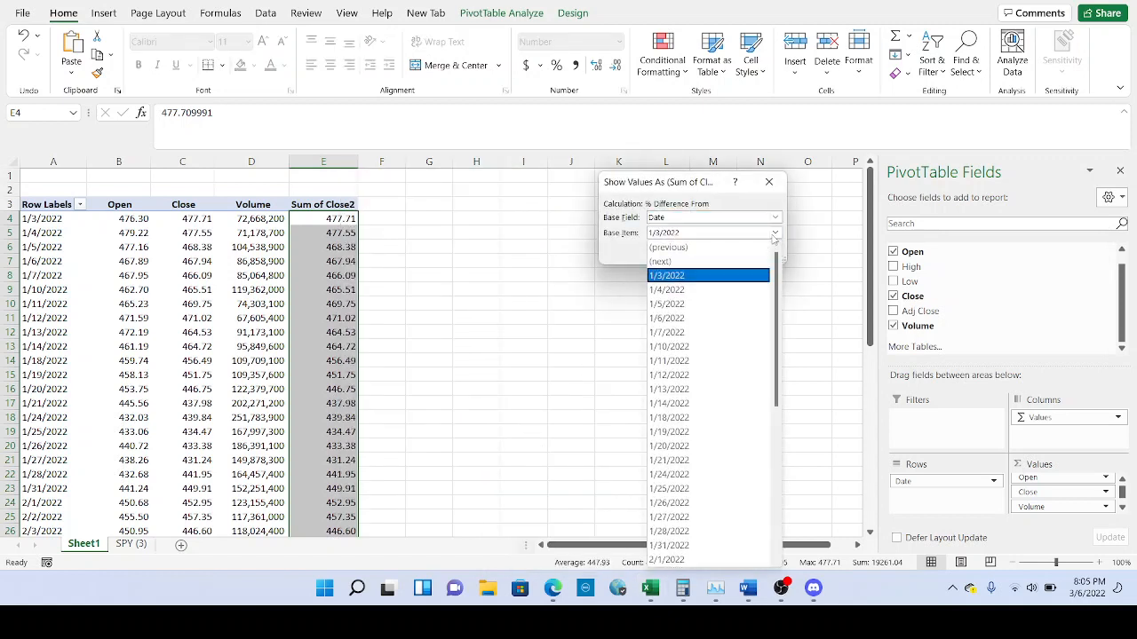
{"action": "left_click", "coordinate": [728, 246]}
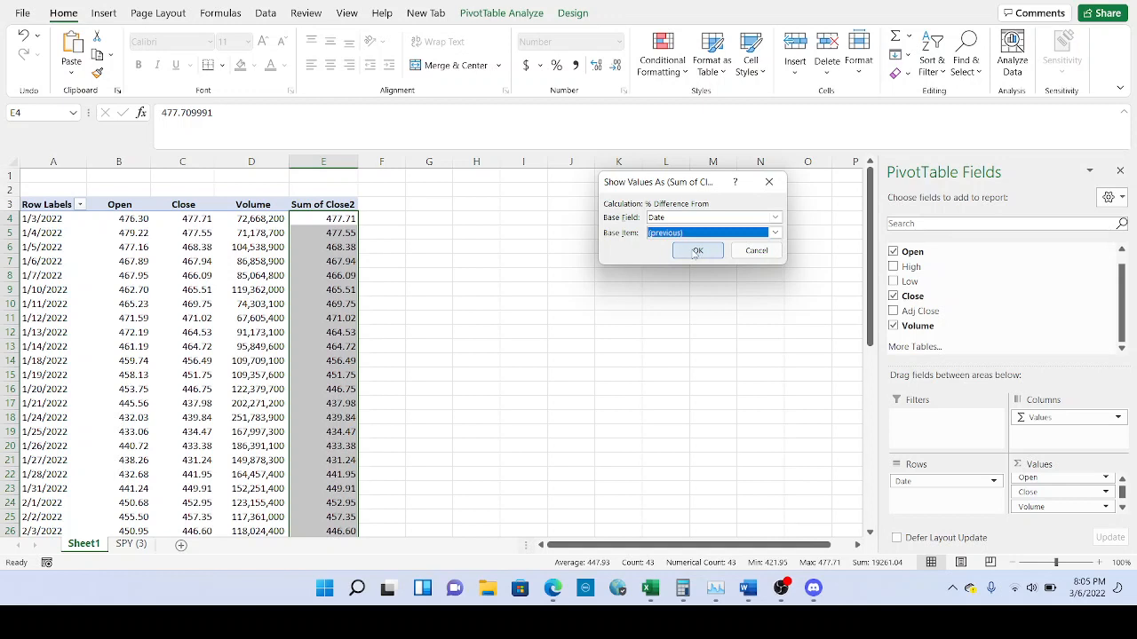
{"action": "left_click", "coordinate": [697, 251]}
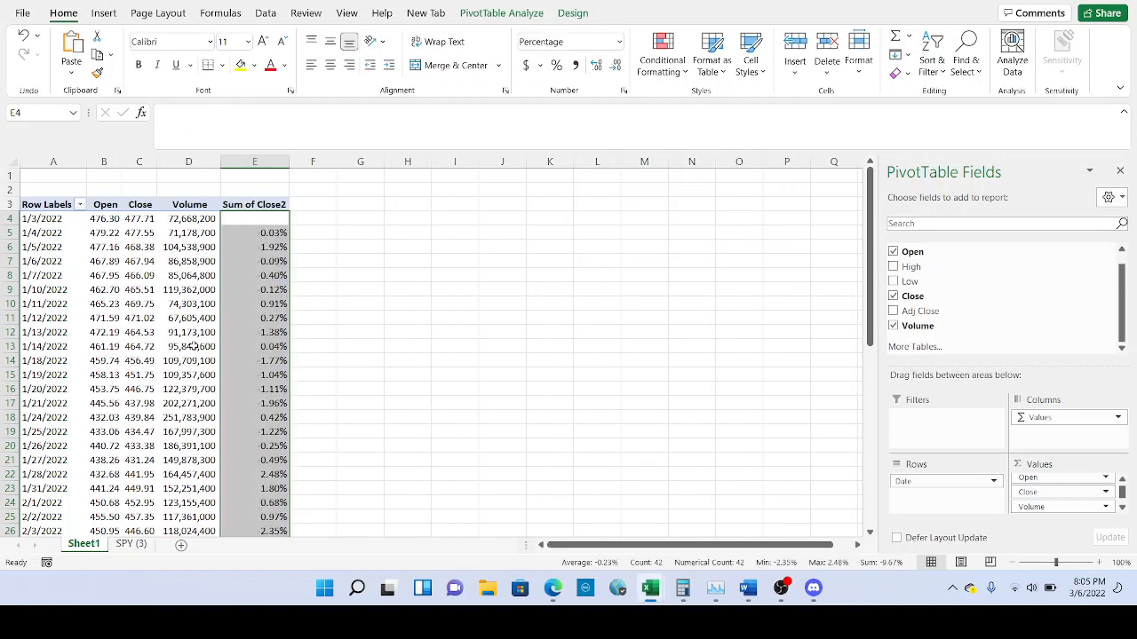
Widen column B and rename the Sum of Close2 header to '%Dif Prior Close'.
{"action": "left_click_drag", "start_coordinate": [121, 164], "coordinate": [180, 166]}
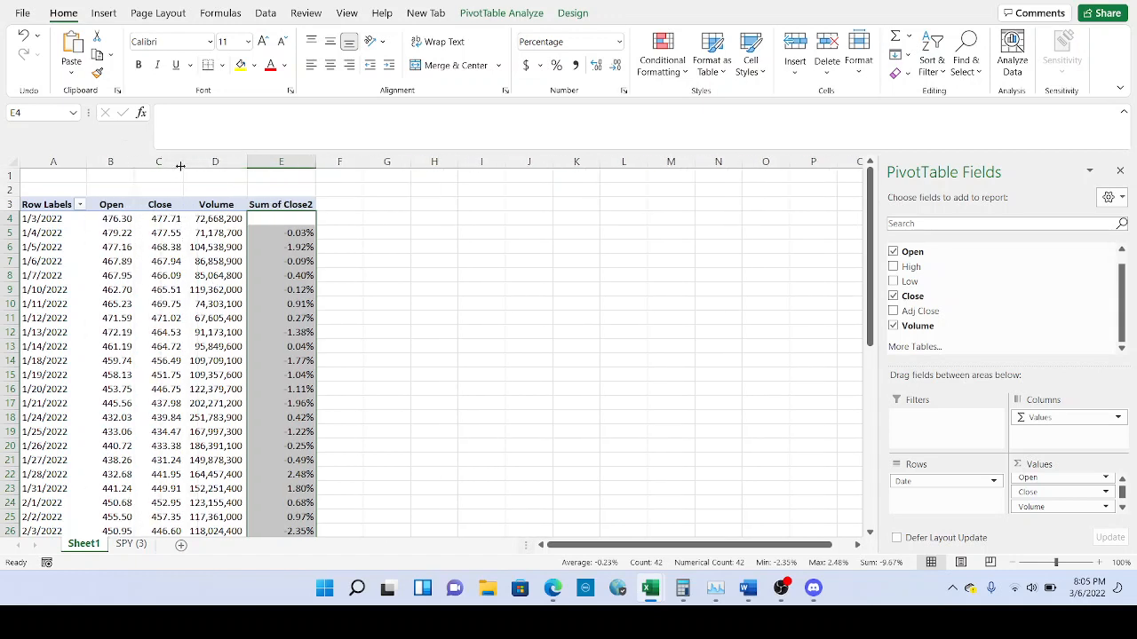
{"action": "left_click", "coordinate": [289, 206]}
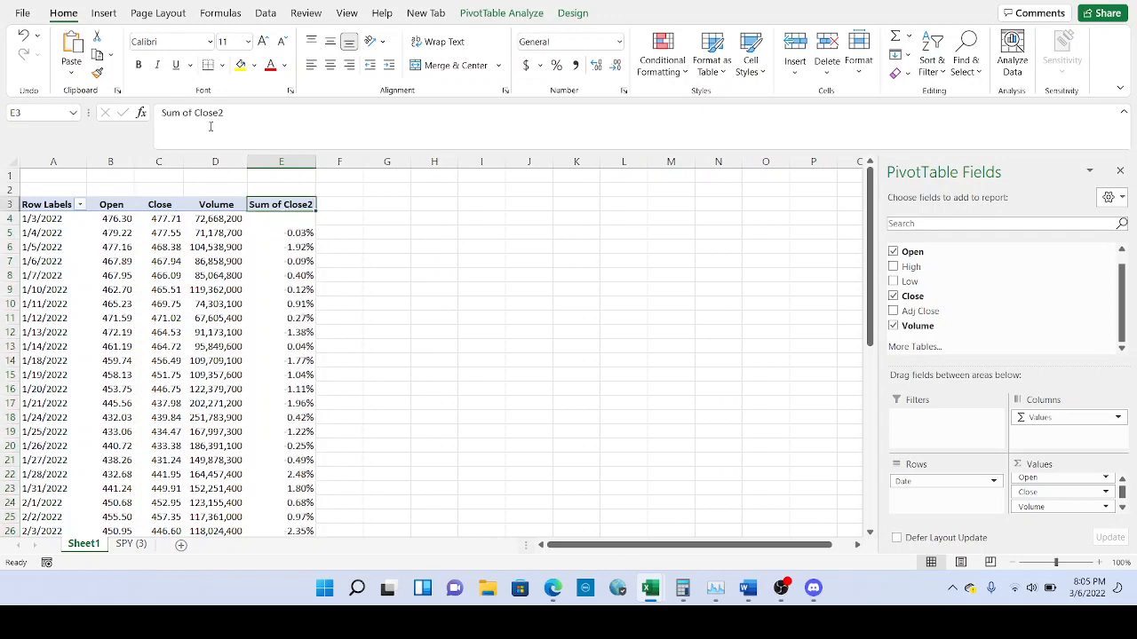
{"action": "left_click_drag", "start_coordinate": [240, 116], "coordinate": [153, 114]}
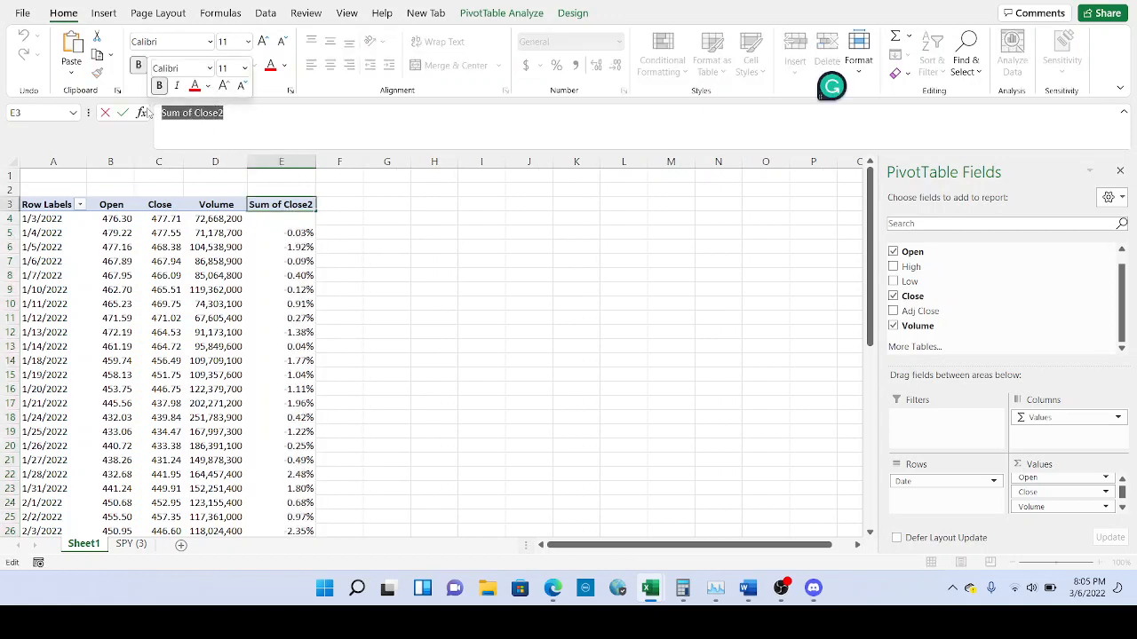
{"action": "type", "text": "%D"}
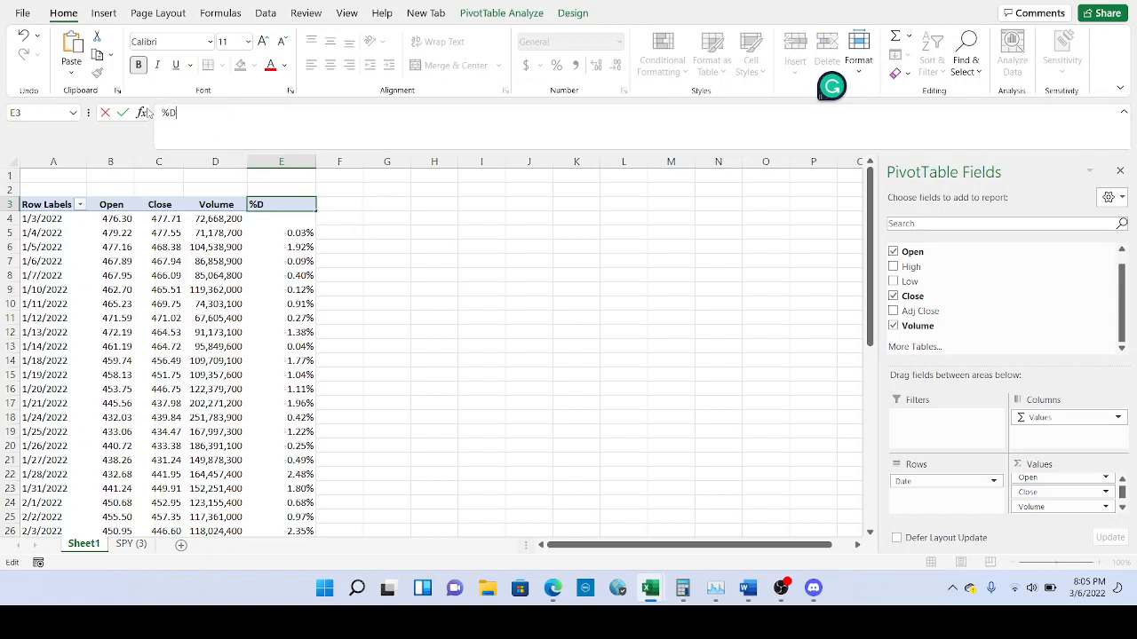
{"action": "type", "text": "if Prior D"}
{"action": "key", "text": "BackSpace"}
{"action": "type", "text": "Close"}
{"action": "left_click", "coordinate": [286, 221]}
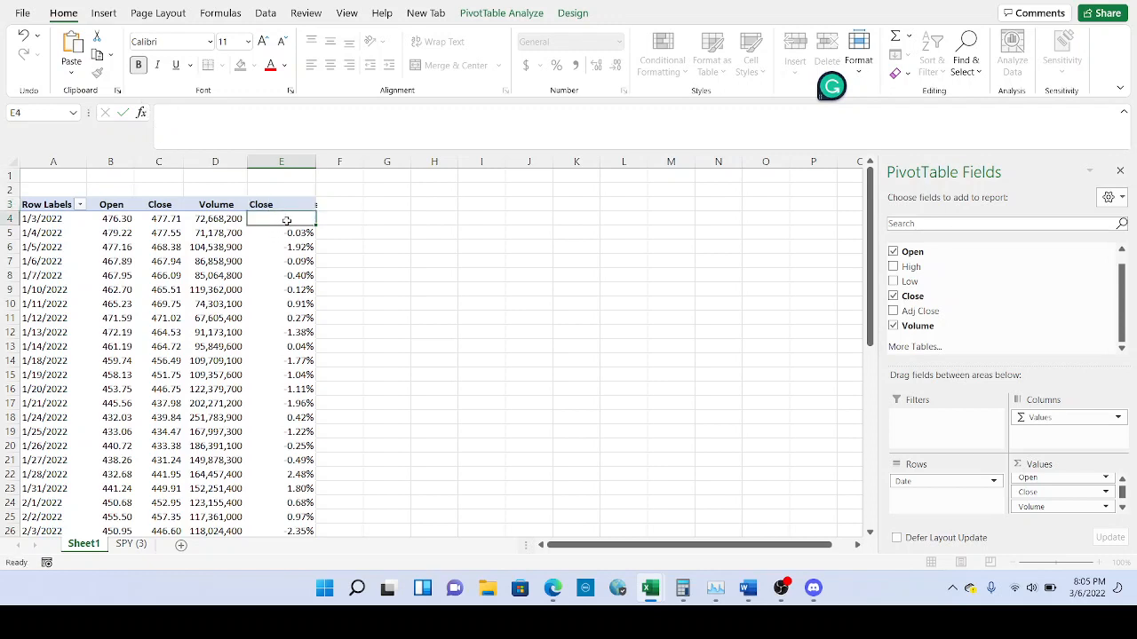
Narrow column E and wrap the %Dif Prior Close header onto two lines.
{"action": "left_click_drag", "start_coordinate": [314, 163], "coordinate": [304, 164]}
{"action": "left_click", "coordinate": [282, 205]}
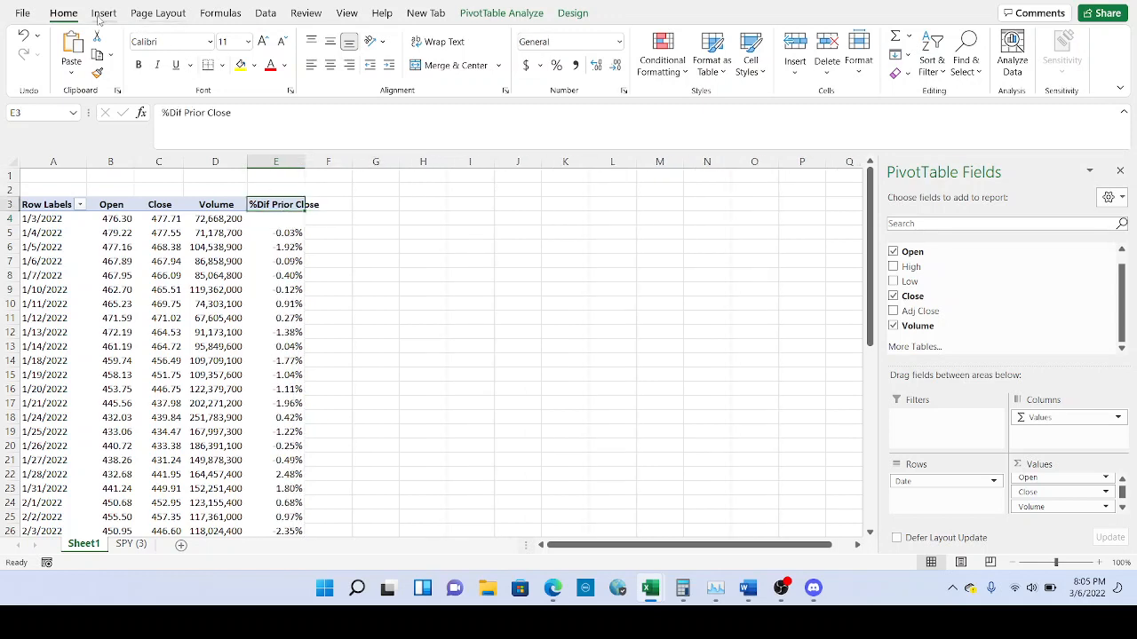
{"action": "left_click", "coordinate": [440, 43]}
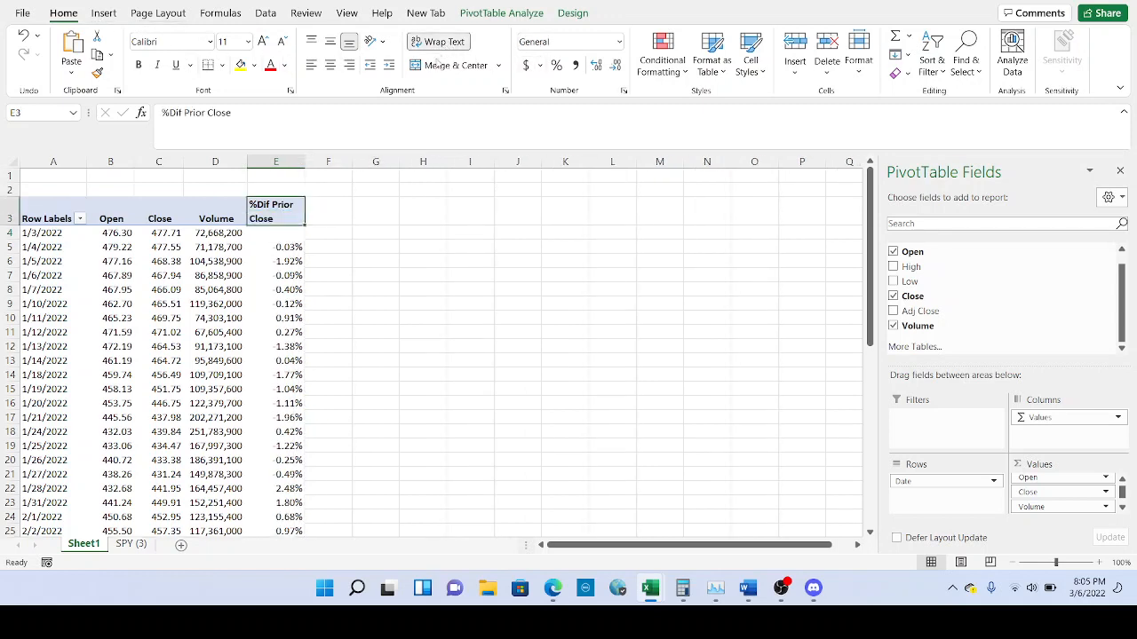
{"action": "scroll", "coordinate": [266, 284], "scroll_direction": "down", "scroll_amount": 1}
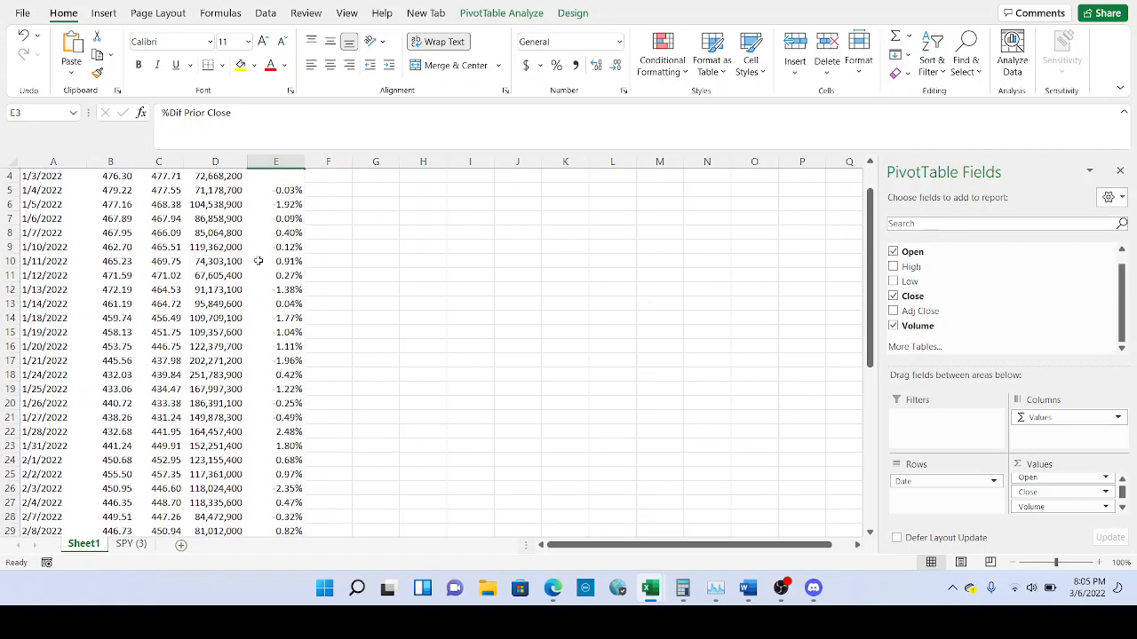
{"action": "scroll", "coordinate": [273, 259], "scroll_direction": "up", "scroll_amount": 1}
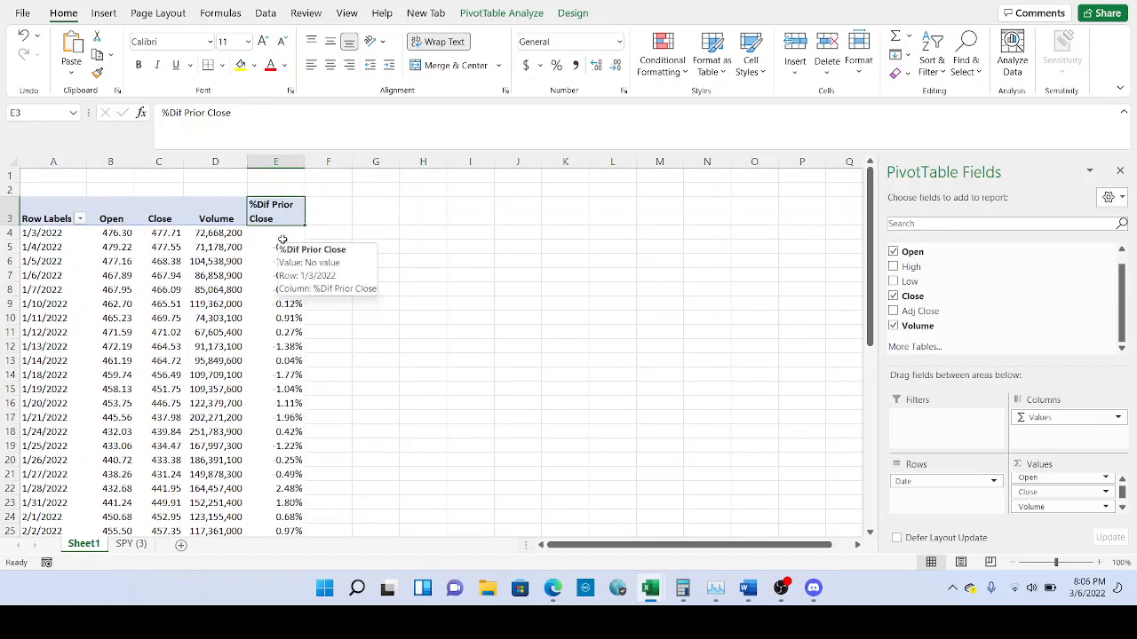
{"action": "left_click", "coordinate": [282, 238]}
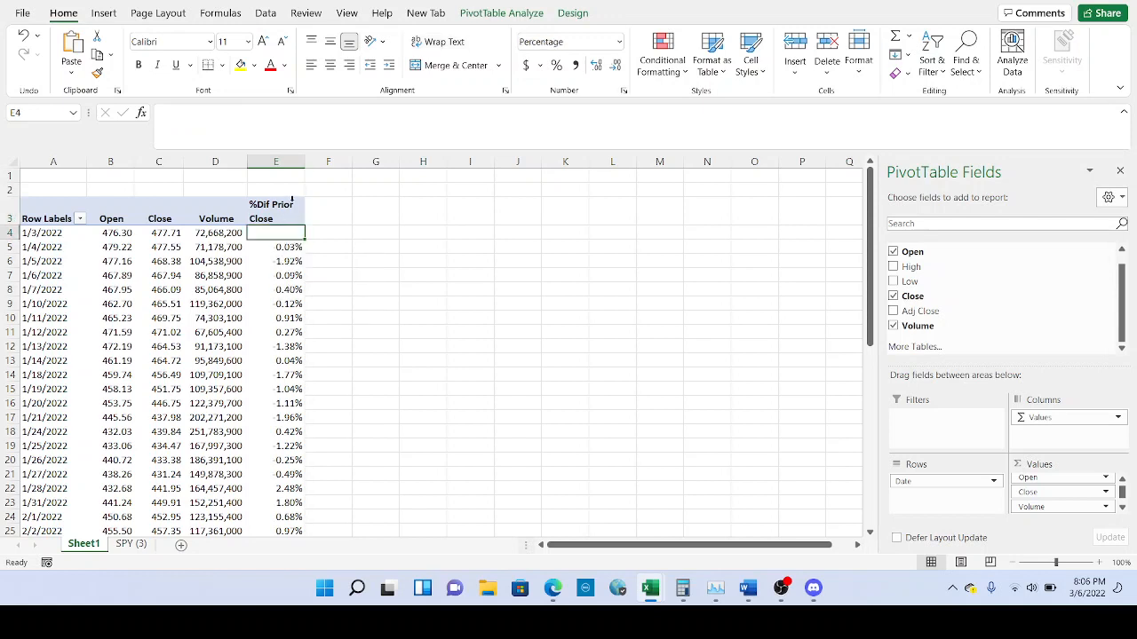
Add calculated field 'Dif Open to Close' = Close - Open and narrow column F to fit.
{"action": "left_click", "coordinate": [477, 14]}
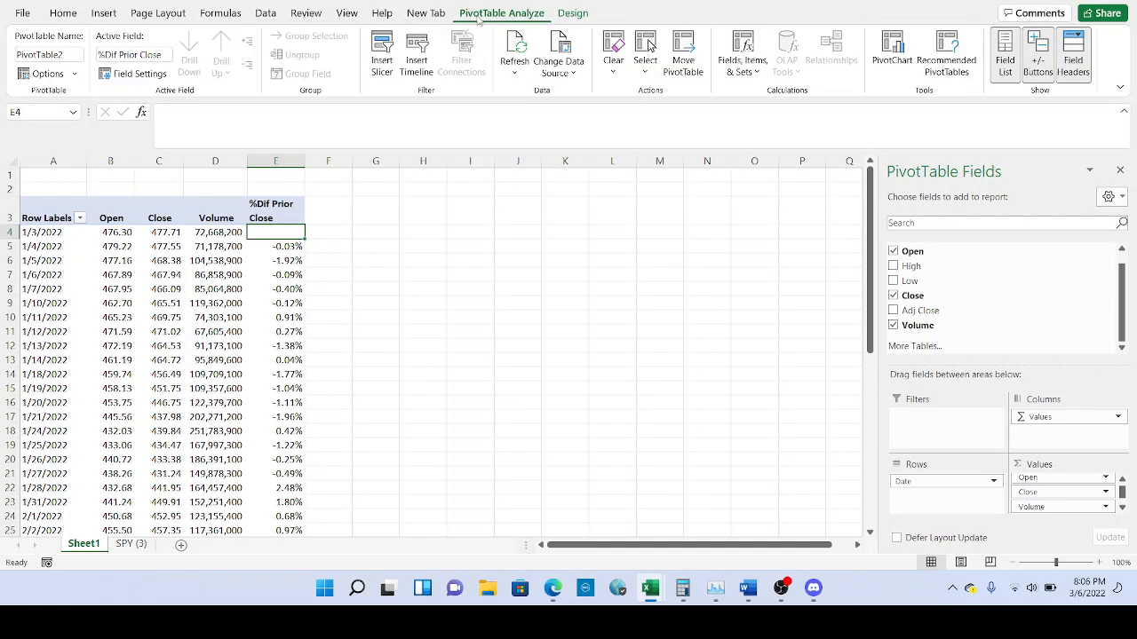
{"action": "left_click", "coordinate": [756, 77]}
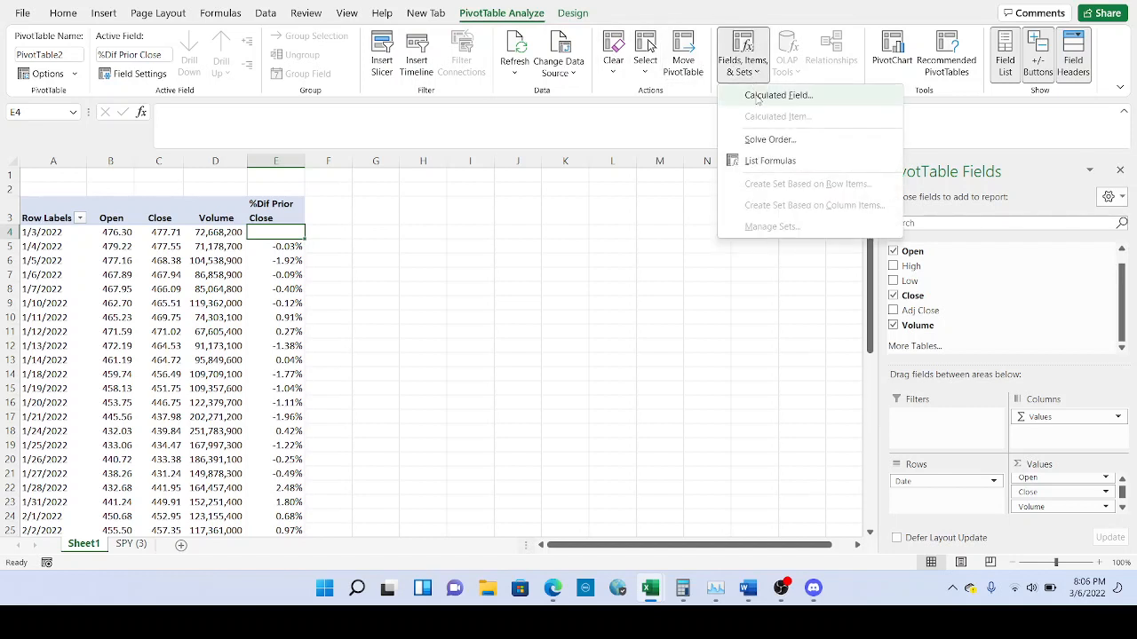
{"action": "left_click", "coordinate": [776, 95]}
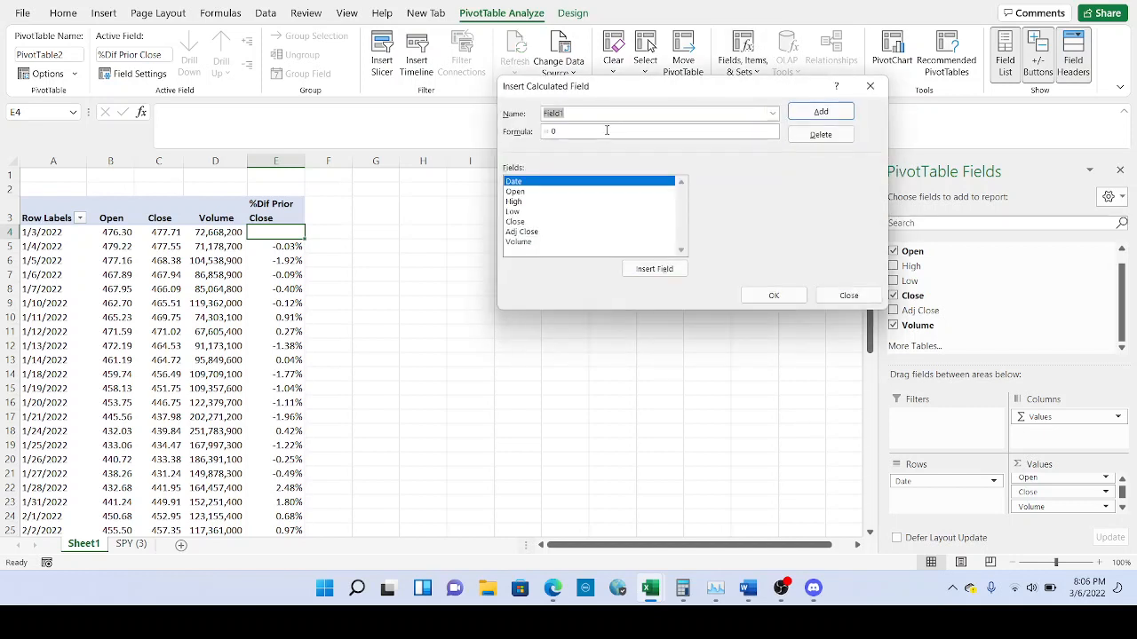
{"action": "type", "text": "Dif Open to Close"}
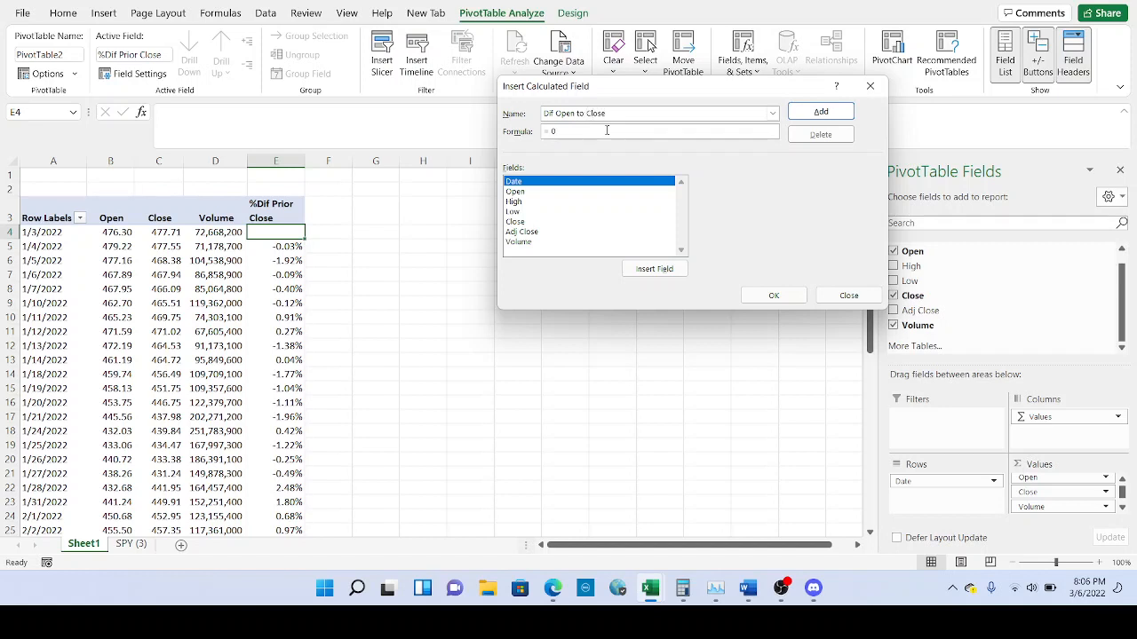
{"action": "double_click", "coordinate": [519, 222]}
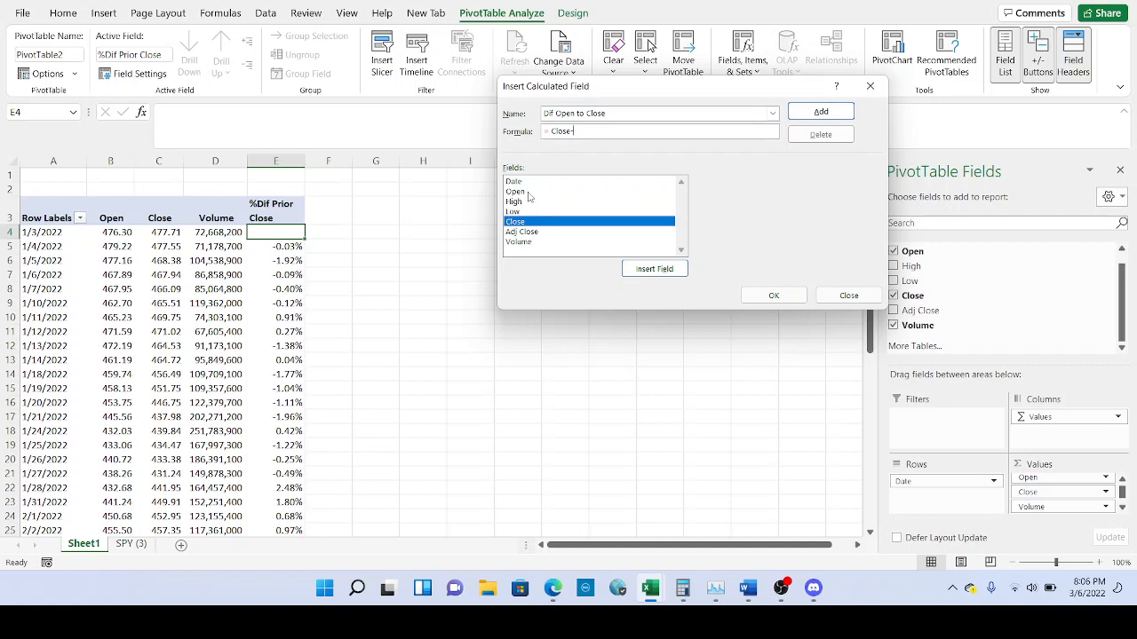
{"action": "double_click", "coordinate": [528, 193]}
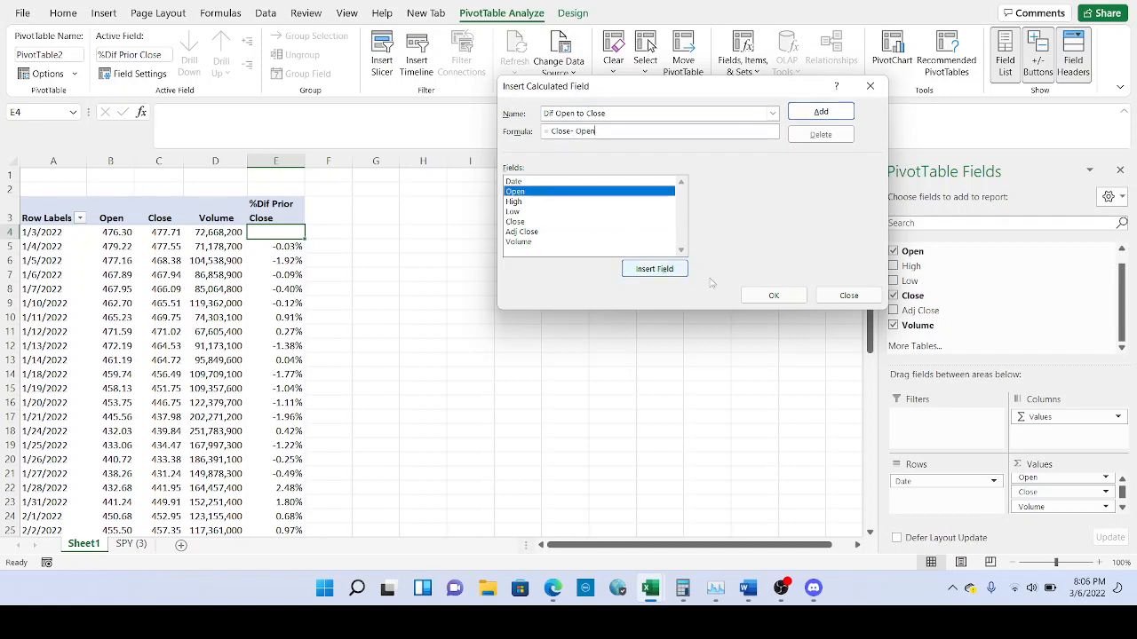
{"action": "left_click", "coordinate": [769, 296]}
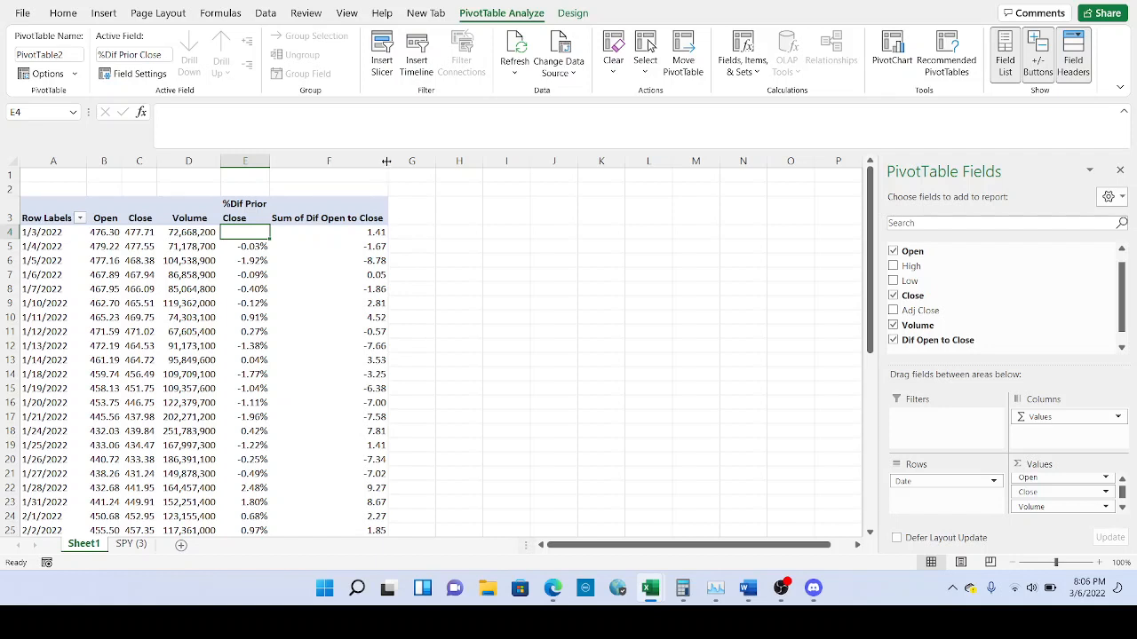
{"action": "left_click_drag", "start_coordinate": [386, 161], "coordinate": [349, 164]}
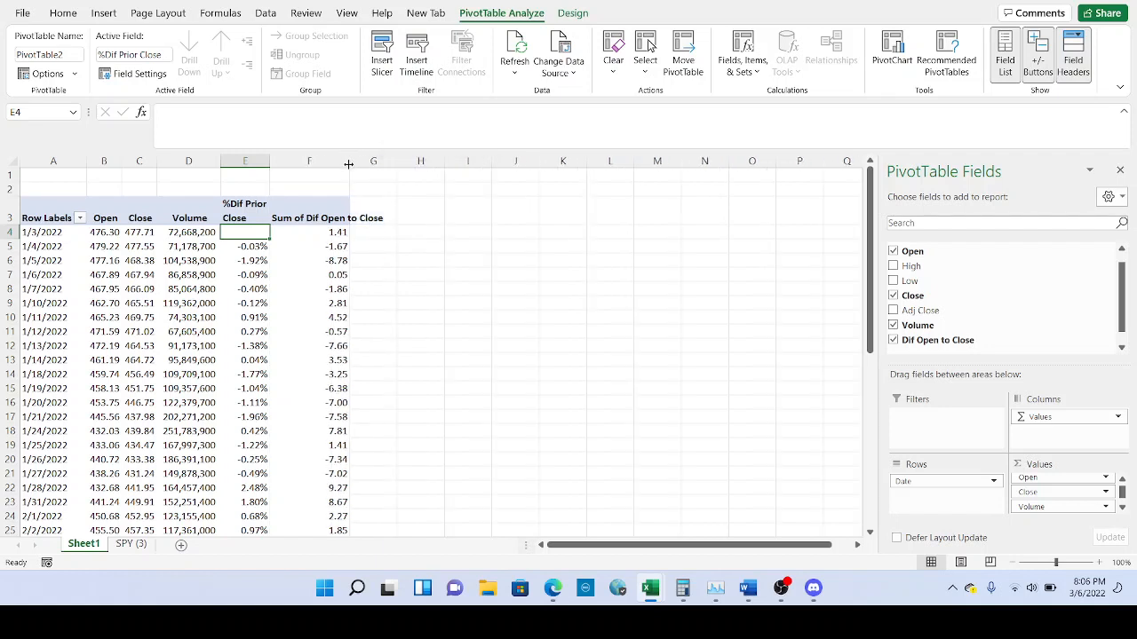
{"action": "left_click", "coordinate": [330, 233]}
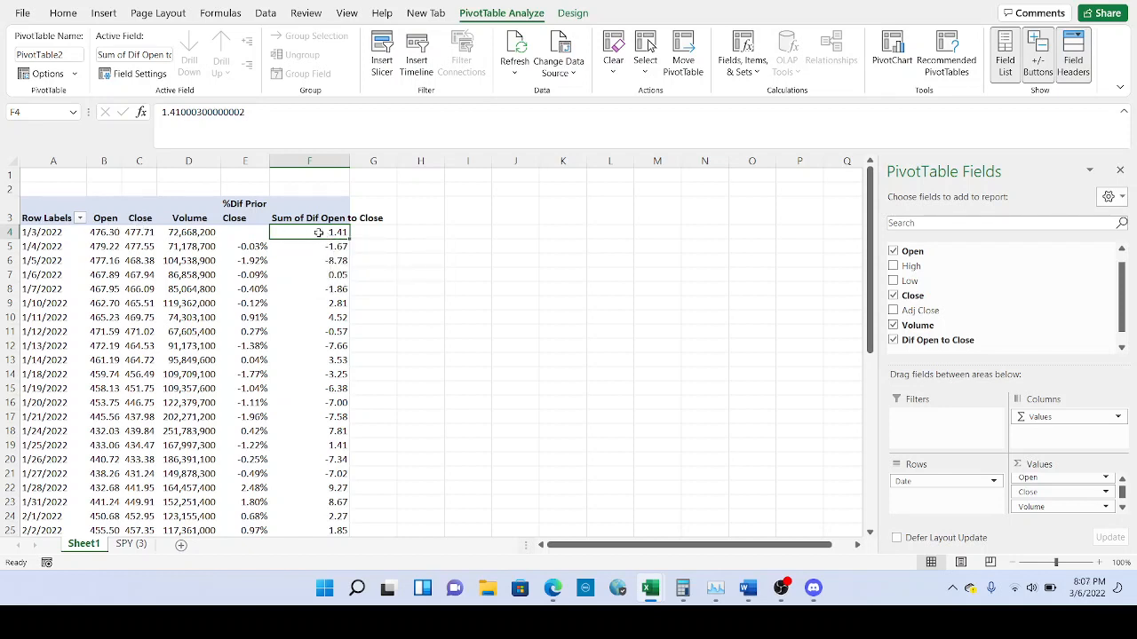
{"action": "mouse_move", "coordinate": [318, 232]}
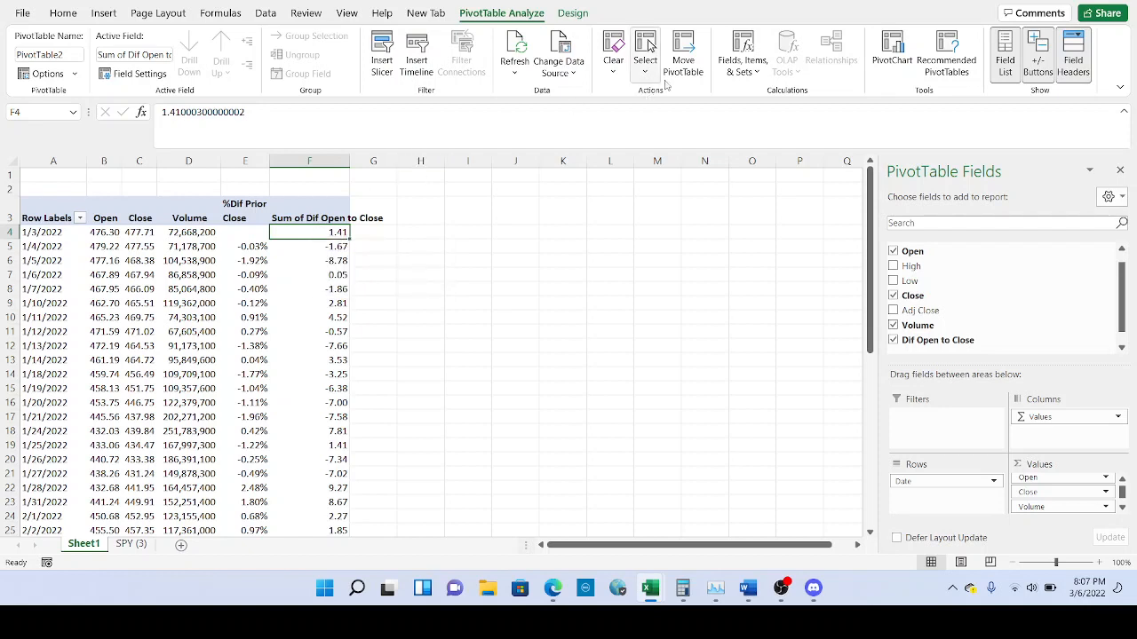
Add calculated field '%Dif Open to Close' with formula 'Dif Open to Close' / Open.
{"action": "left_click", "coordinate": [743, 64]}
{"action": "left_click", "coordinate": [746, 95]}
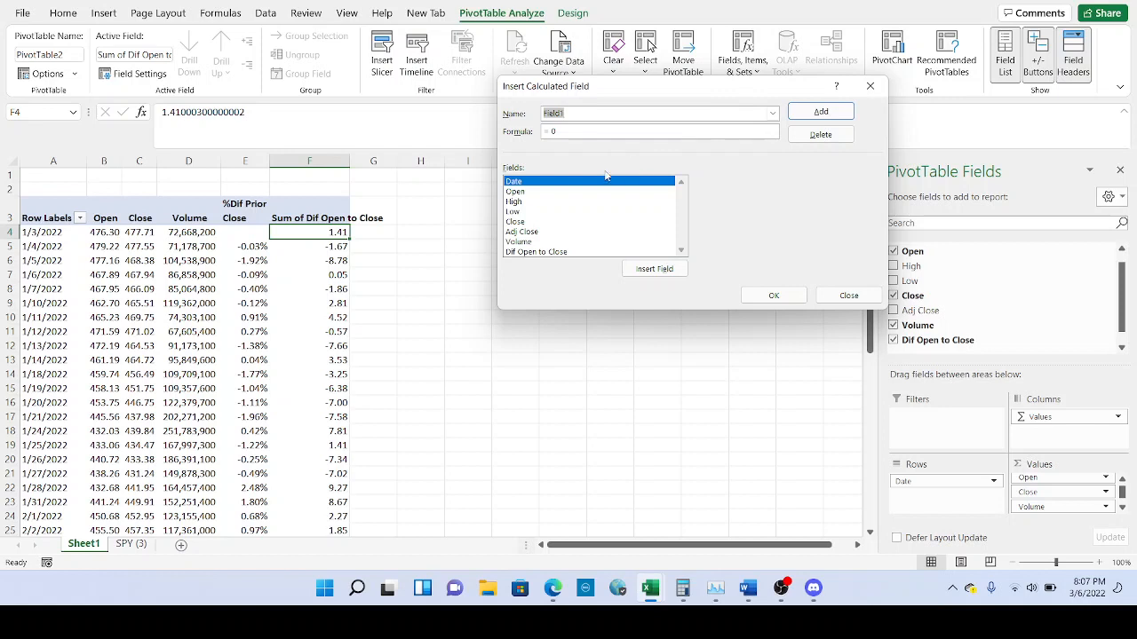
{"action": "type", "text": "%Dif Open to Close"}
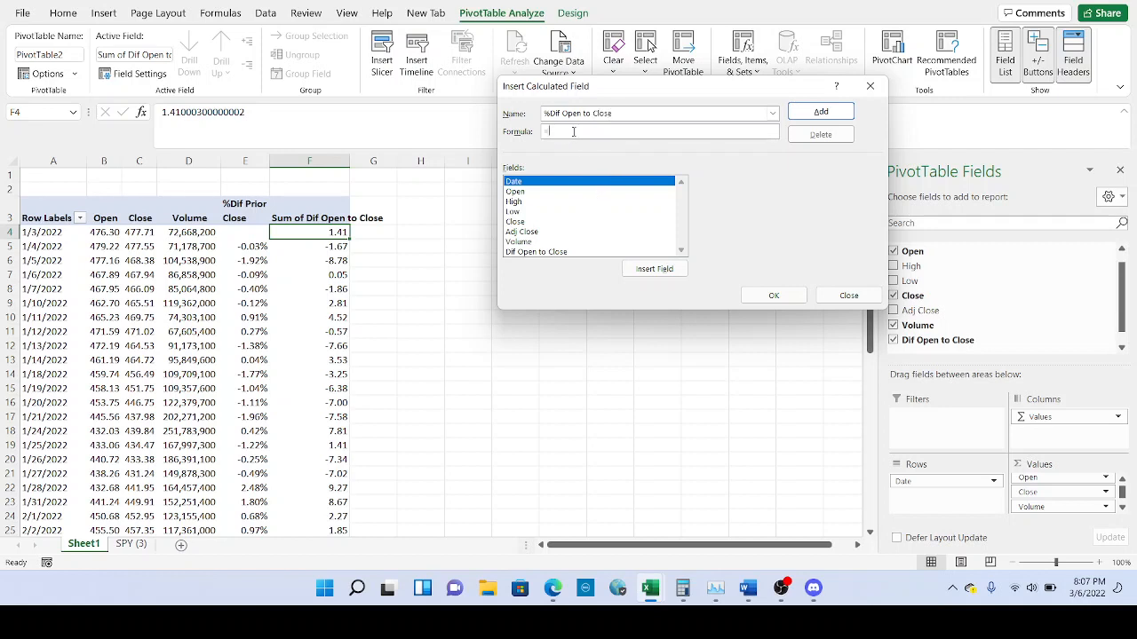
{"action": "double_click", "coordinate": [533, 252]}
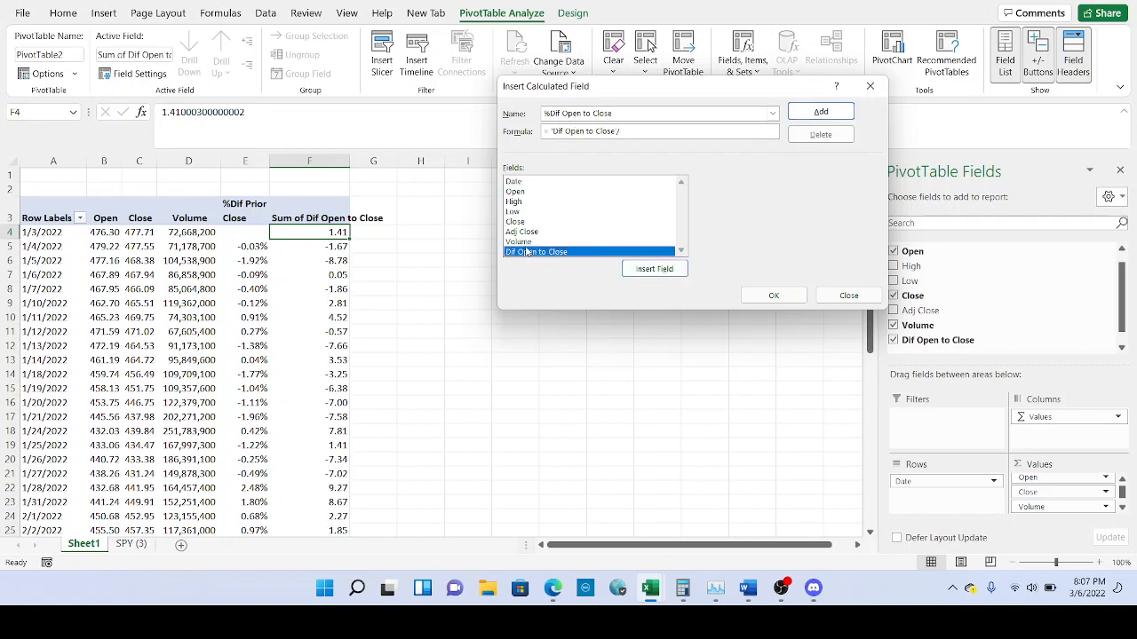
{"action": "type", "text": "/"}
{"action": "double_click", "coordinate": [544, 192]}
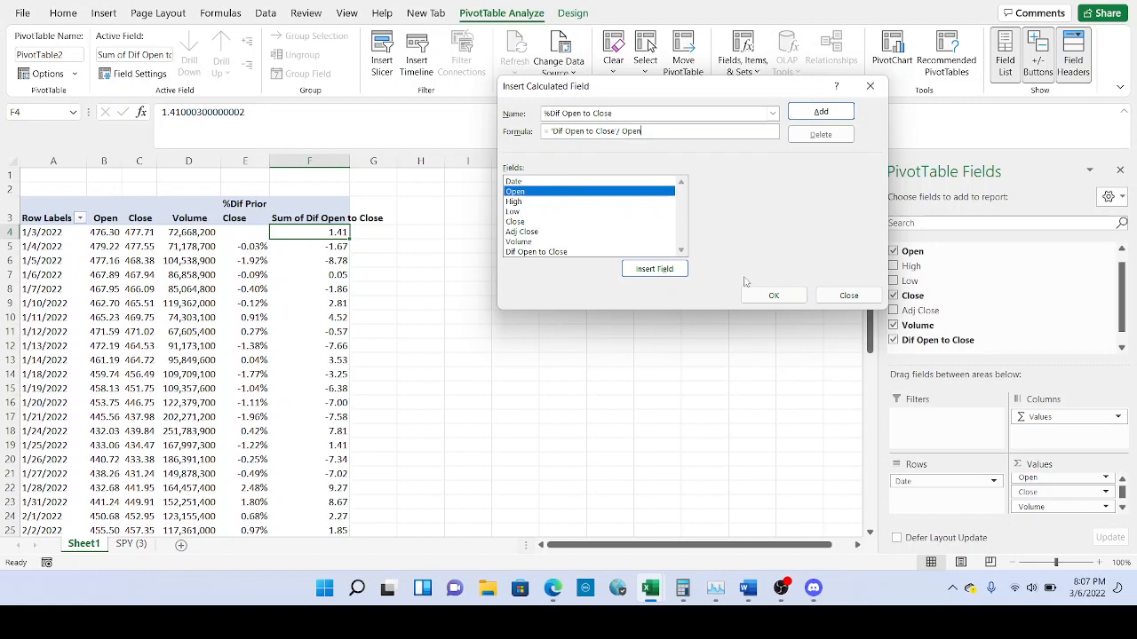
{"action": "left_click", "coordinate": [764, 296]}
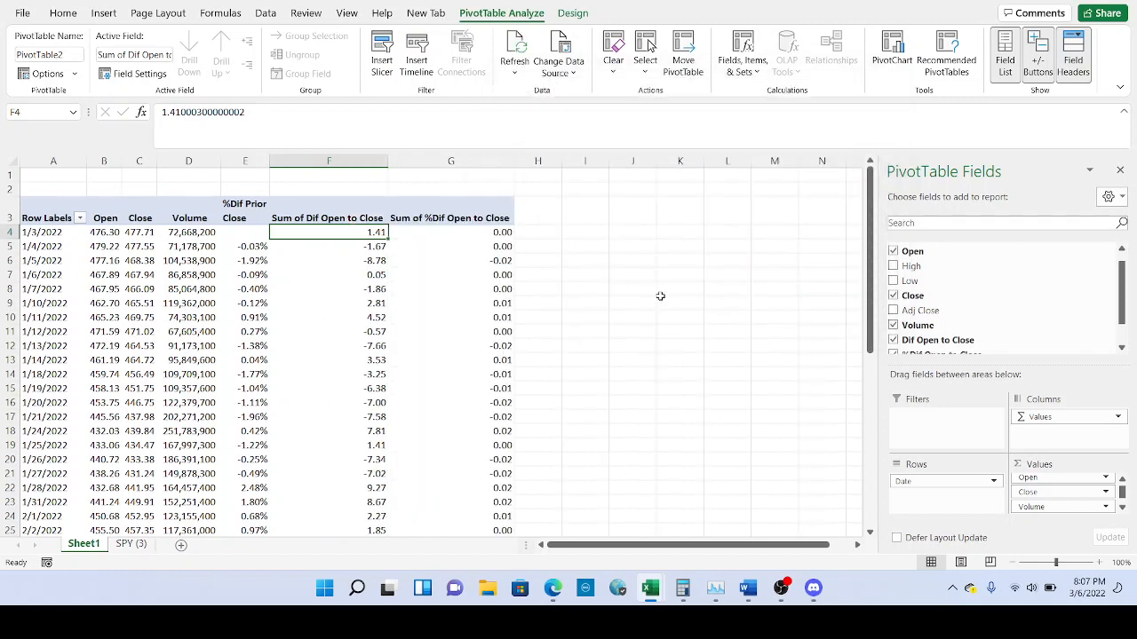
{"action": "left_click", "coordinate": [332, 160]}
Hide column F (Sum of Dif Open to Close) and select cell G4.
{"action": "right_click", "coordinate": [336, 166]}
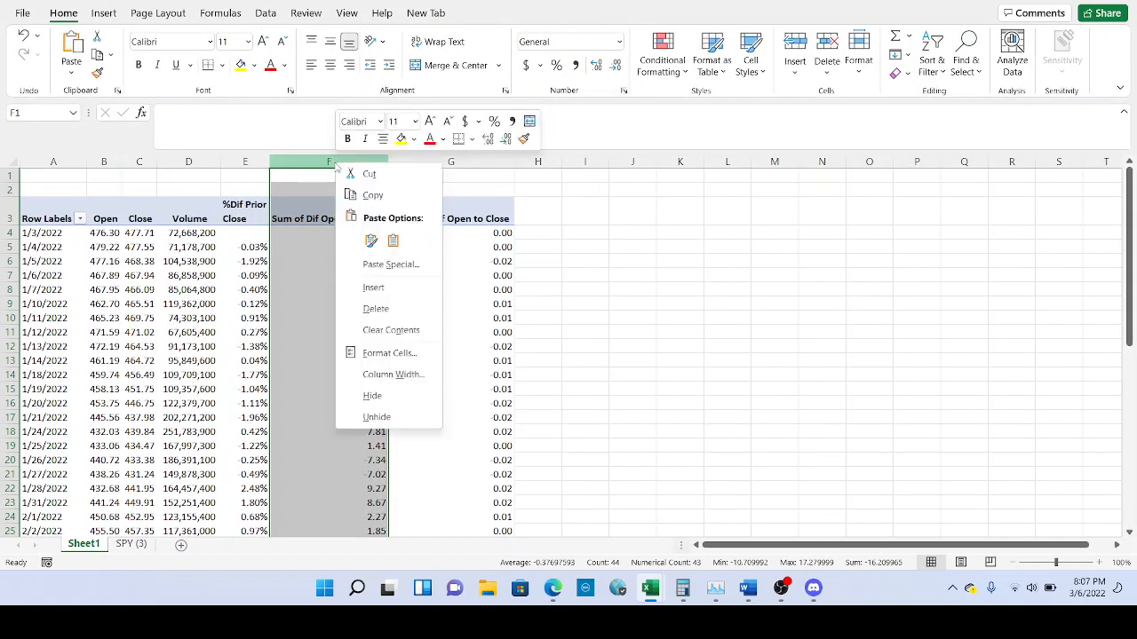
{"action": "left_click", "coordinate": [371, 397]}
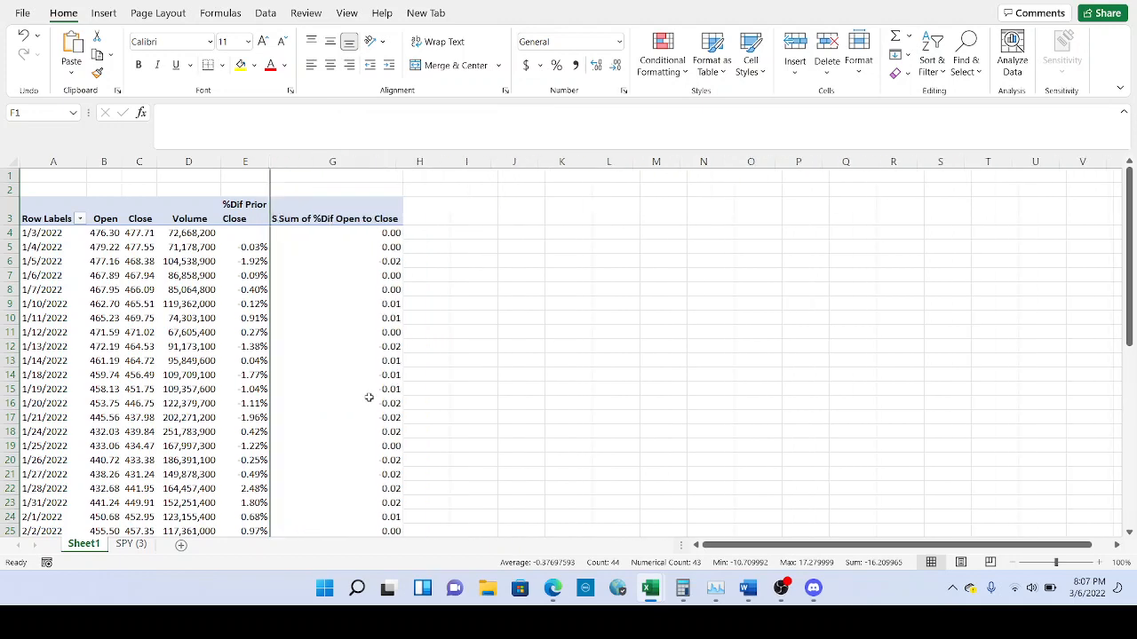
{"action": "left_click", "coordinate": [378, 233]}
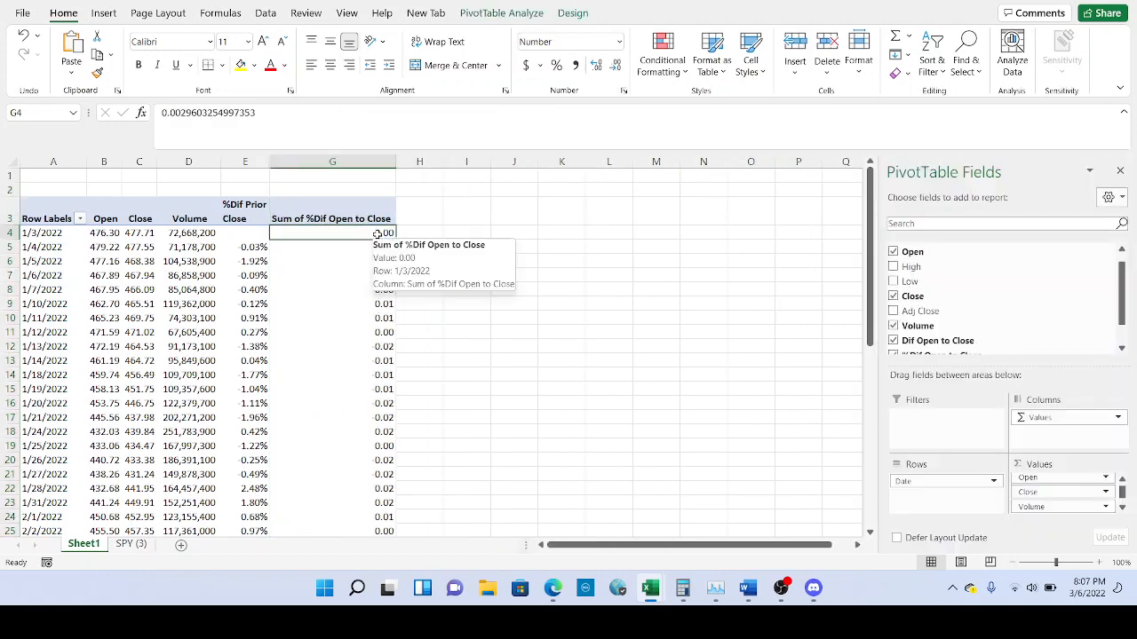
Format the column G %Dif Open to Close values as percentages with two decimals.
{"action": "key", "text": "ctrl+shift+Down"}
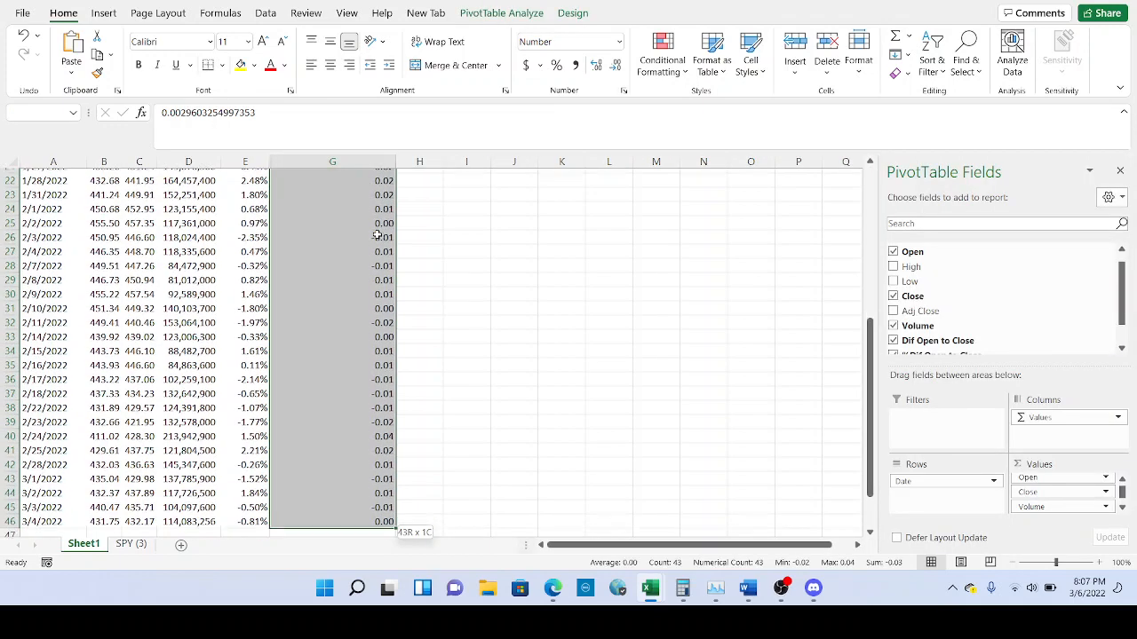
{"action": "scroll", "coordinate": [354, 274], "scroll_direction": "up", "scroll_amount": 8}
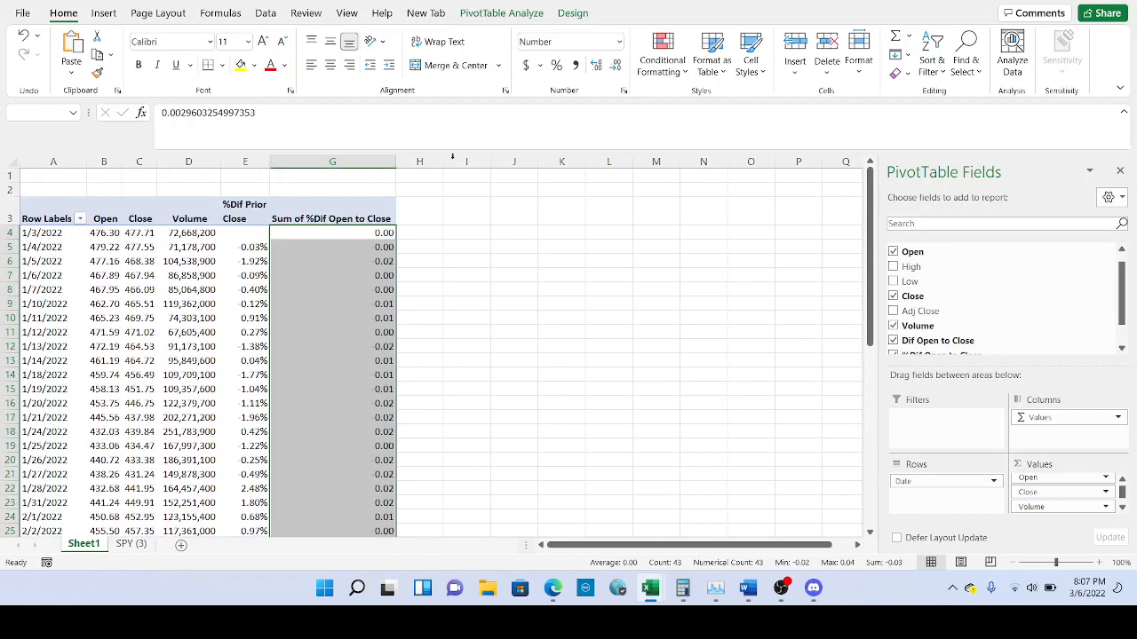
{"action": "left_click", "coordinate": [556, 65]}
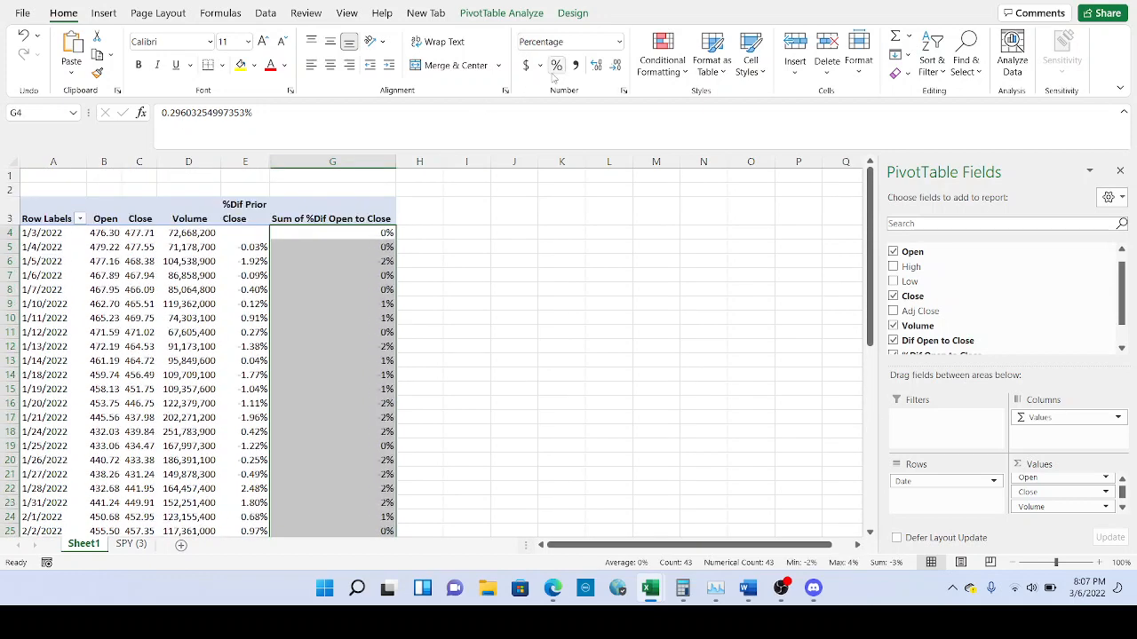
{"action": "left_click", "coordinate": [597, 65]}
{"action": "left_click", "coordinate": [597, 66]}
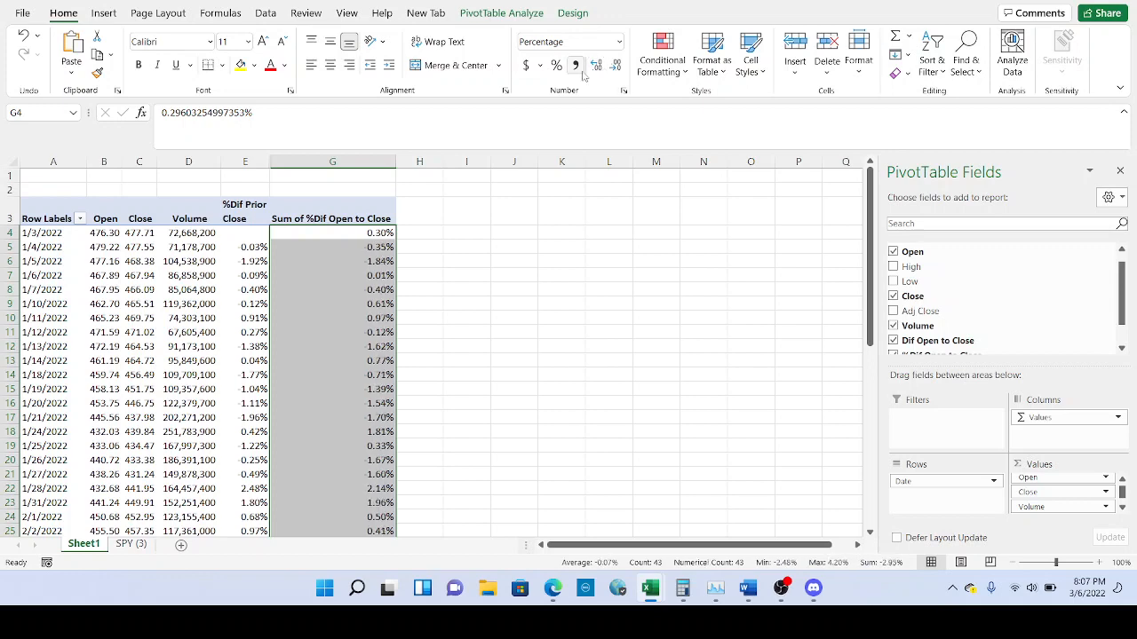
{"action": "left_click", "coordinate": [344, 277]}
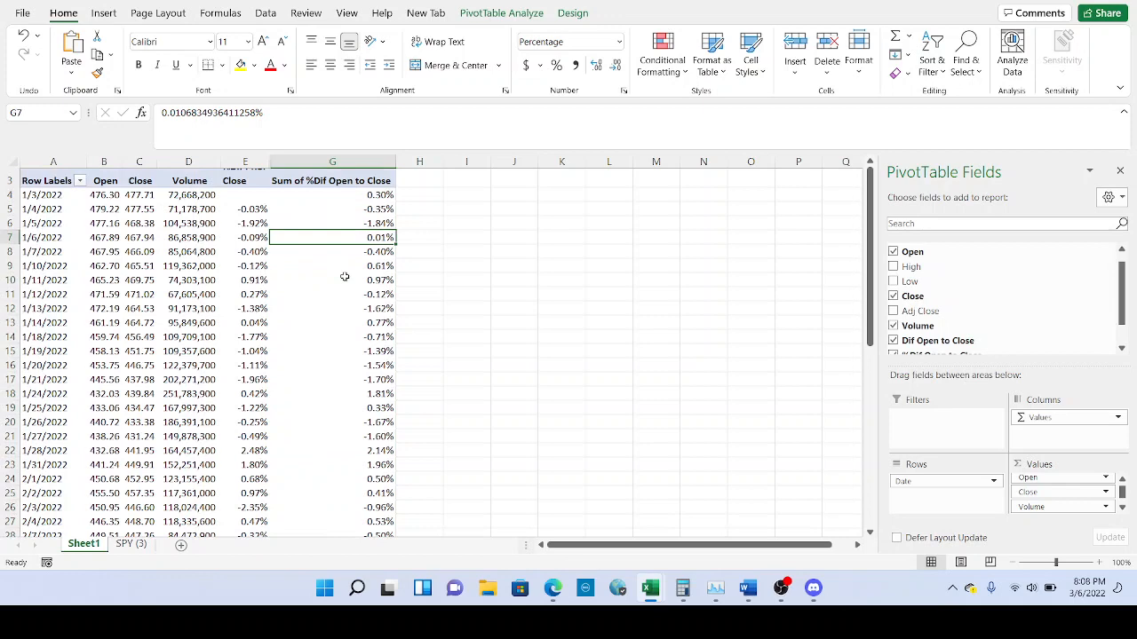
Narrow column G and wrap the G3 header text onto two lines.
{"action": "scroll", "coordinate": [344, 277], "scroll_direction": "up", "scroll_amount": 1}
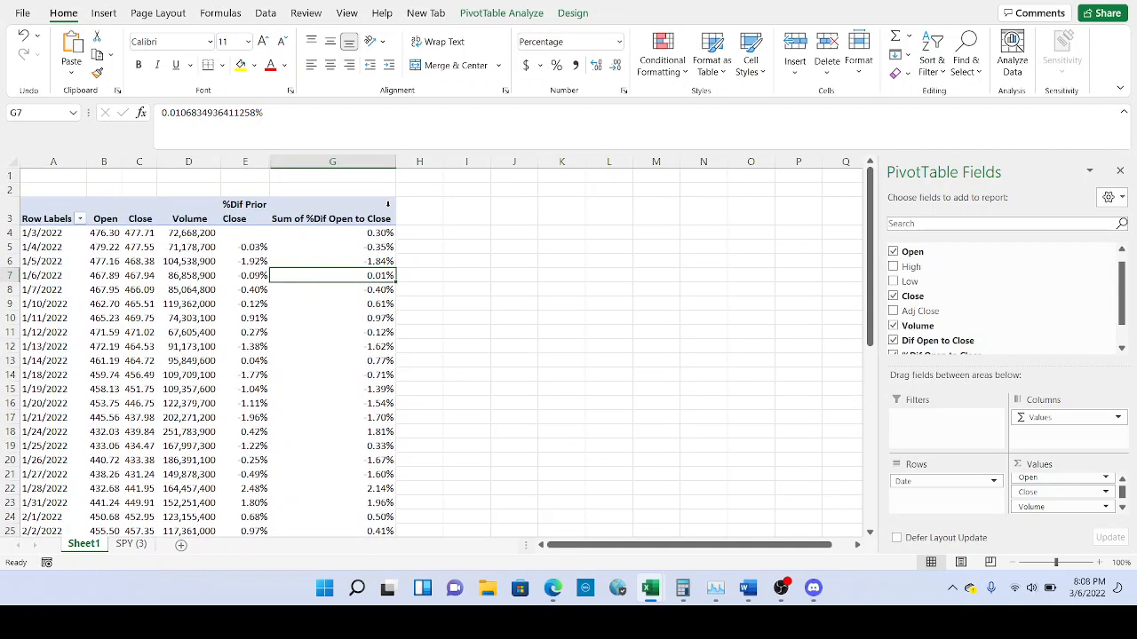
{"action": "left_click", "coordinate": [382, 199]}
{"action": "left_click_drag", "start_coordinate": [394, 158], "coordinate": [338, 155]}
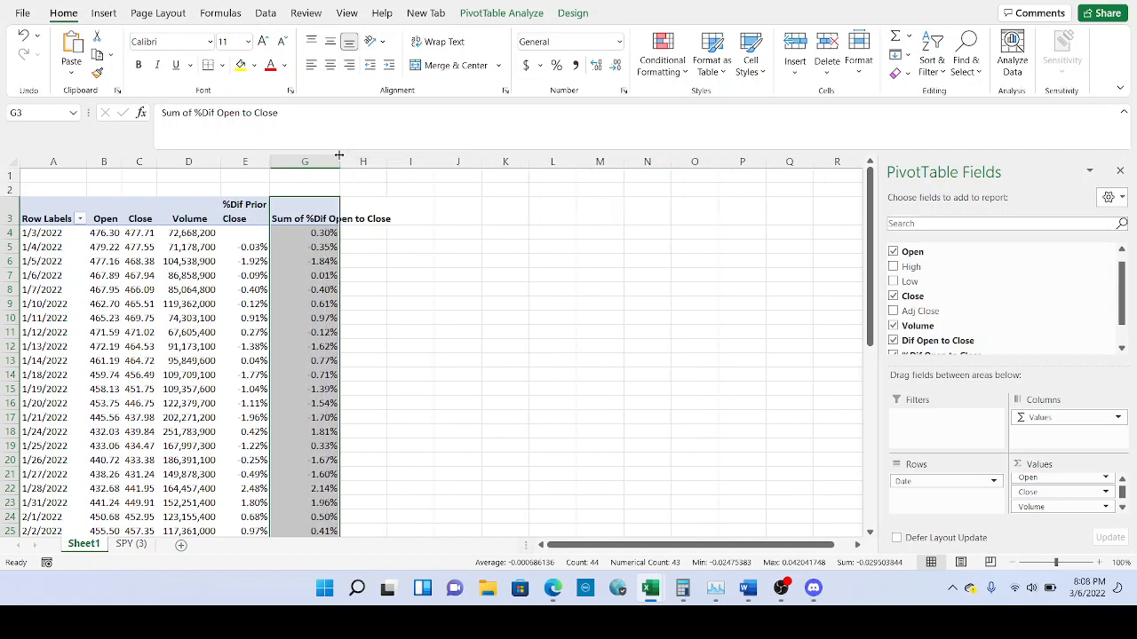
{"action": "left_click", "coordinate": [302, 210]}
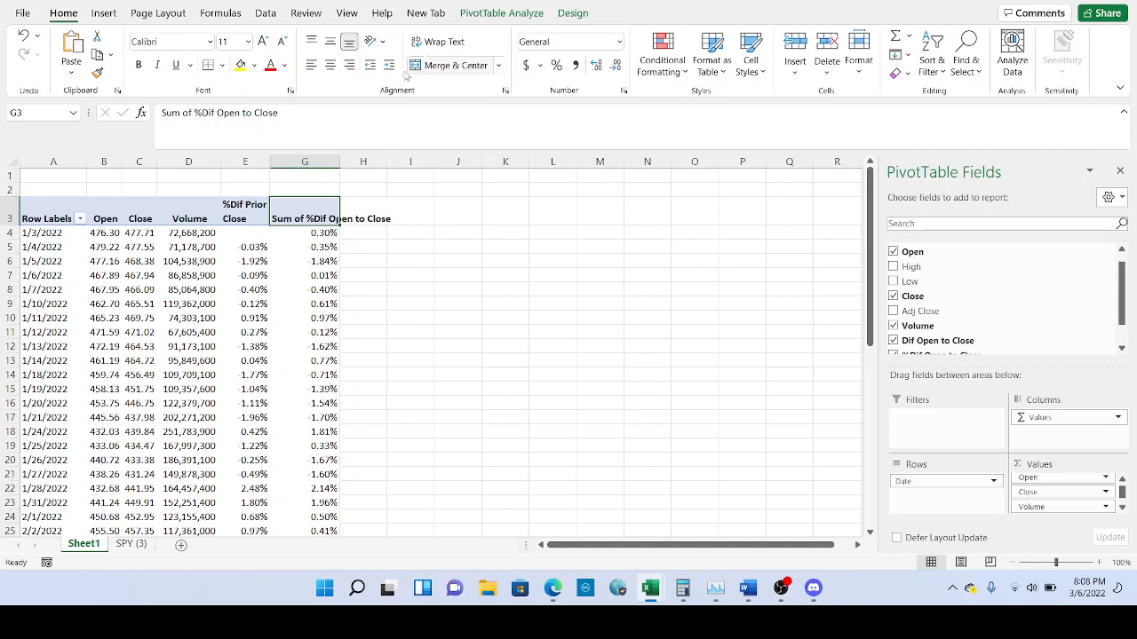
{"action": "left_click", "coordinate": [441, 42]}
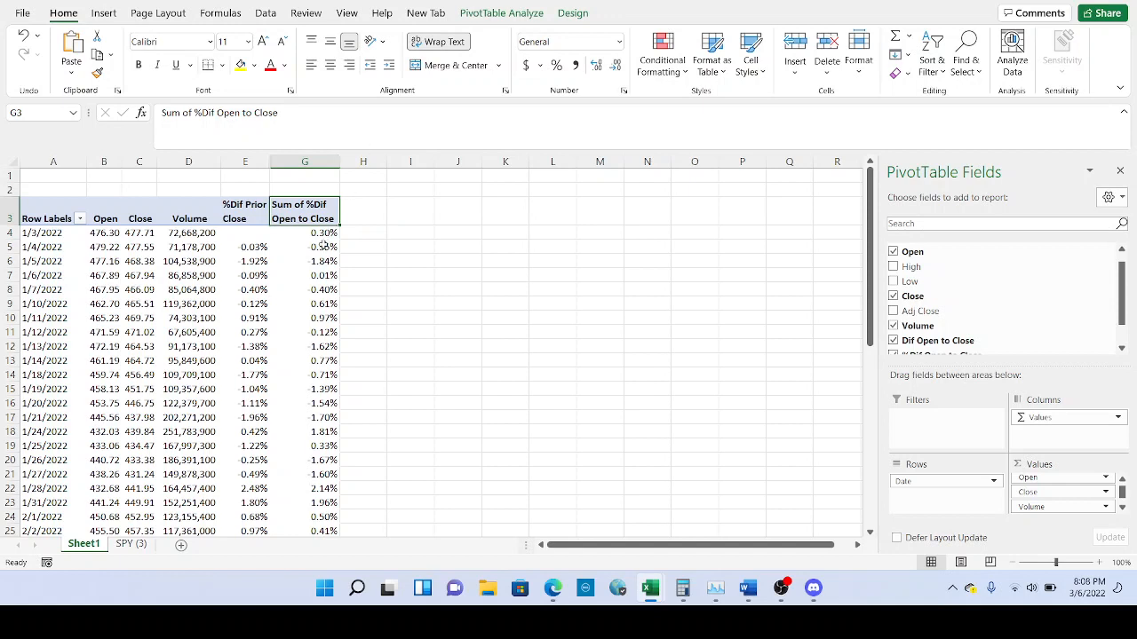
{"action": "left_click", "coordinate": [317, 235]}
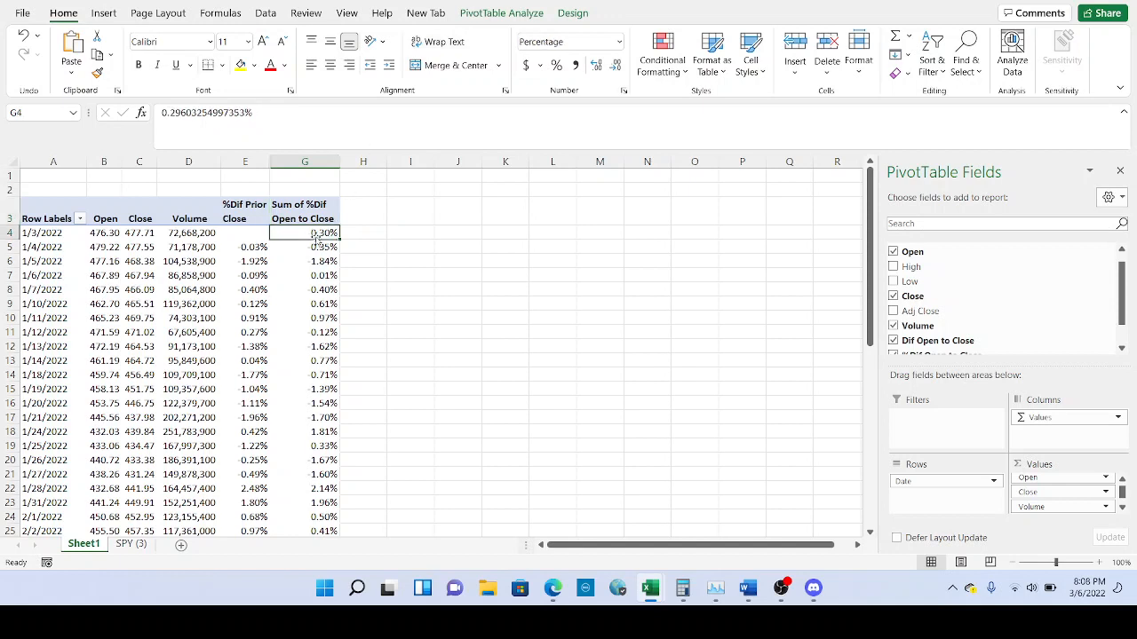
{"action": "left_click", "coordinate": [252, 238]}
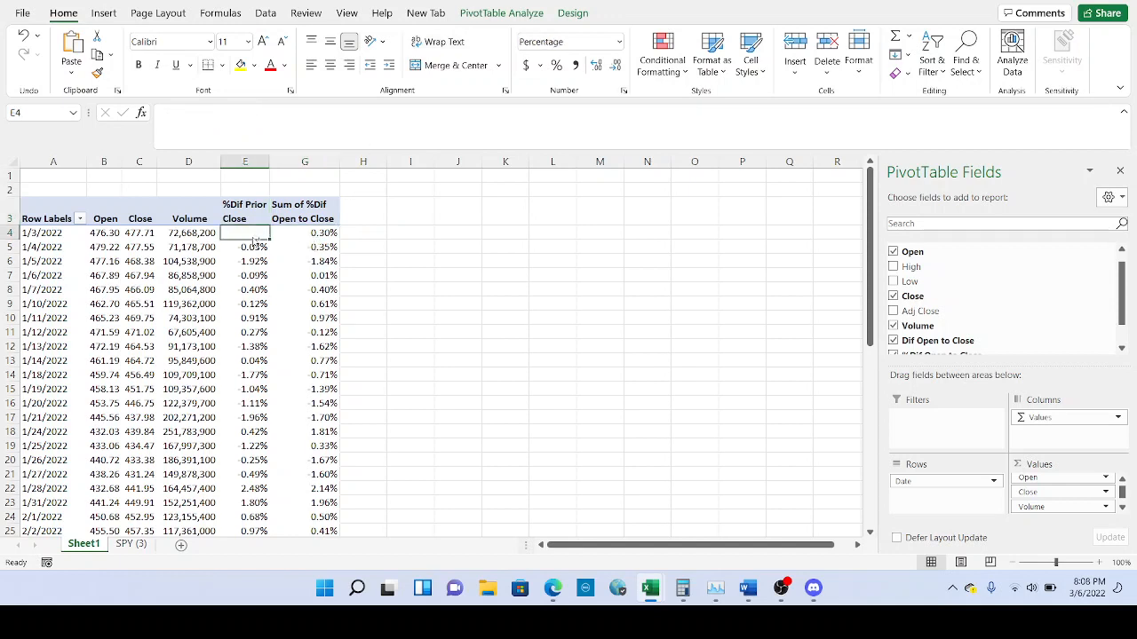
Highlight %Dif Prior Close values greater than 0 with green fill and dark green text.
{"action": "left_click_drag", "start_coordinate": [255, 243], "coordinate": [252, 238]}
{"action": "key", "text": "ctrl+shift+Down"}
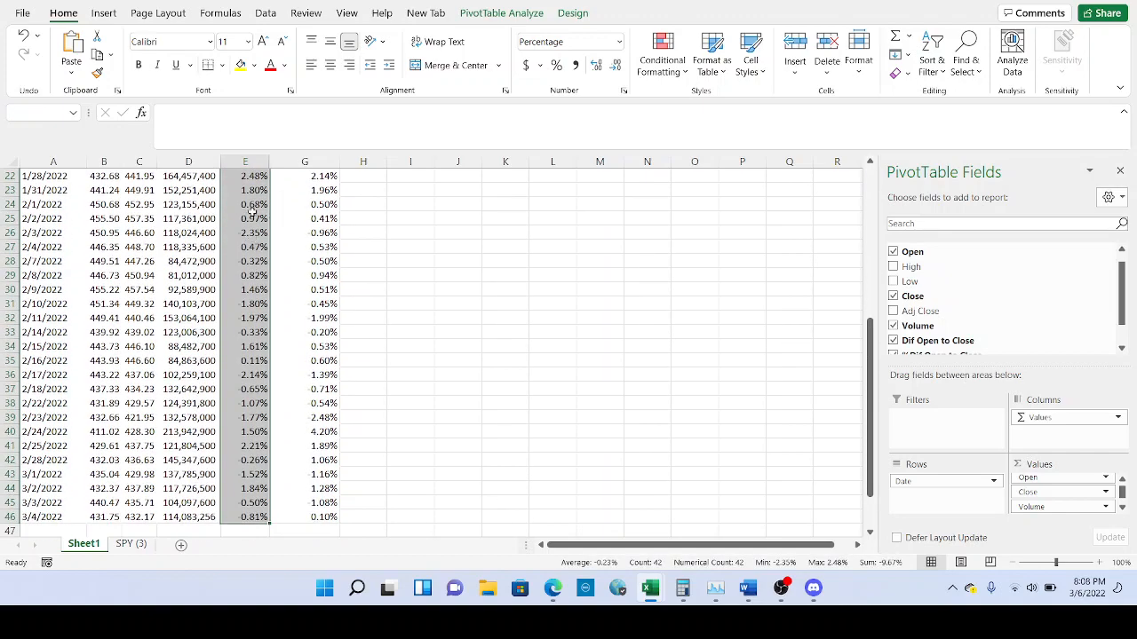
{"action": "scroll", "coordinate": [252, 218], "scroll_direction": "up", "scroll_amount": 7}
{"action": "left_click", "coordinate": [659, 62]}
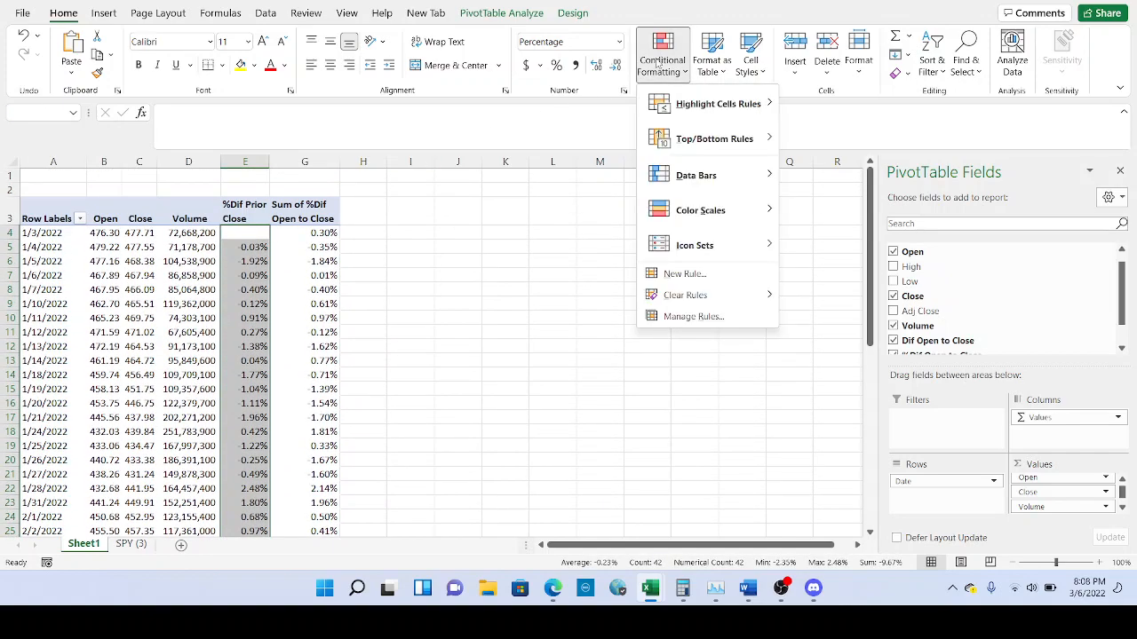
{"action": "mouse_move", "coordinate": [756, 107]}
{"action": "left_click", "coordinate": [820, 110]}
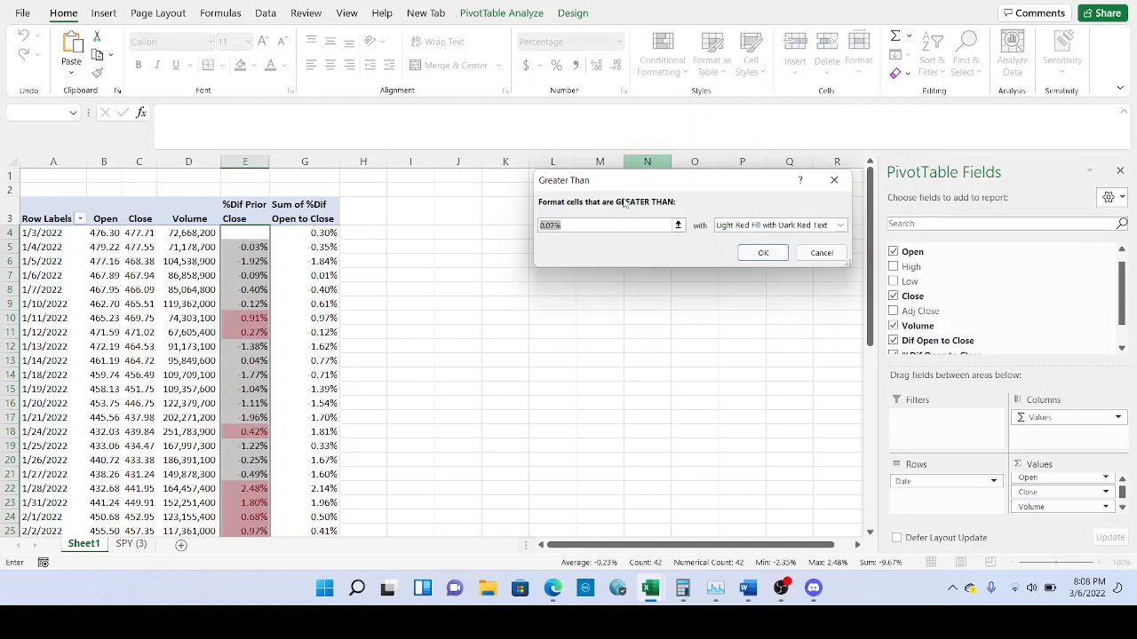
{"action": "type", "text": "0"}
{"action": "left_click", "coordinate": [840, 225]}
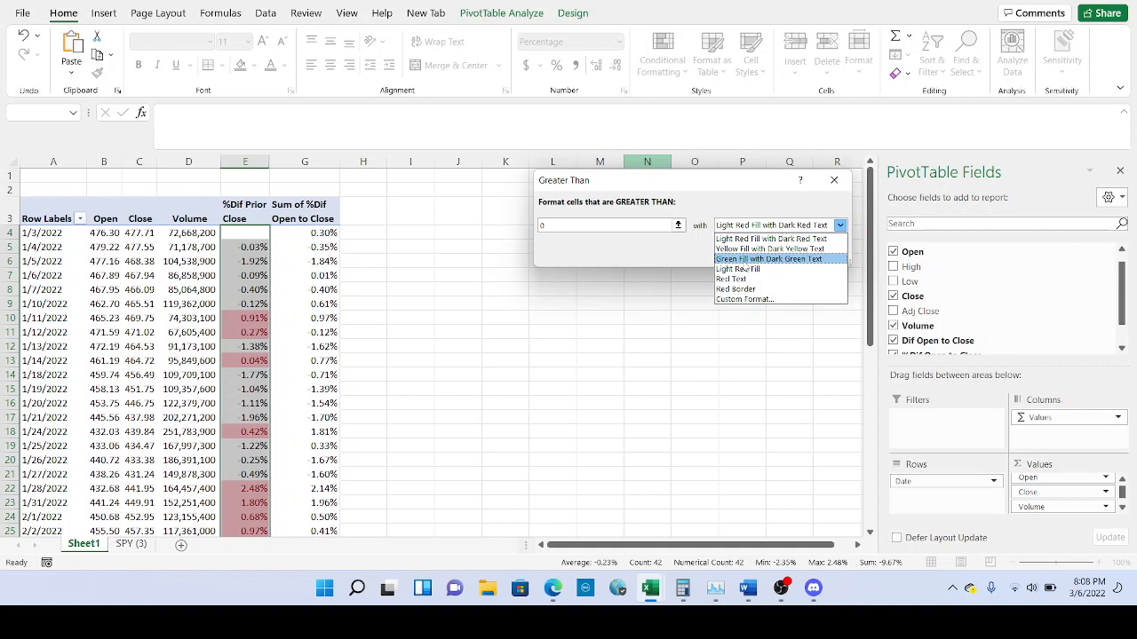
{"action": "left_click", "coordinate": [750, 260]}
{"action": "left_click", "coordinate": [749, 254]}
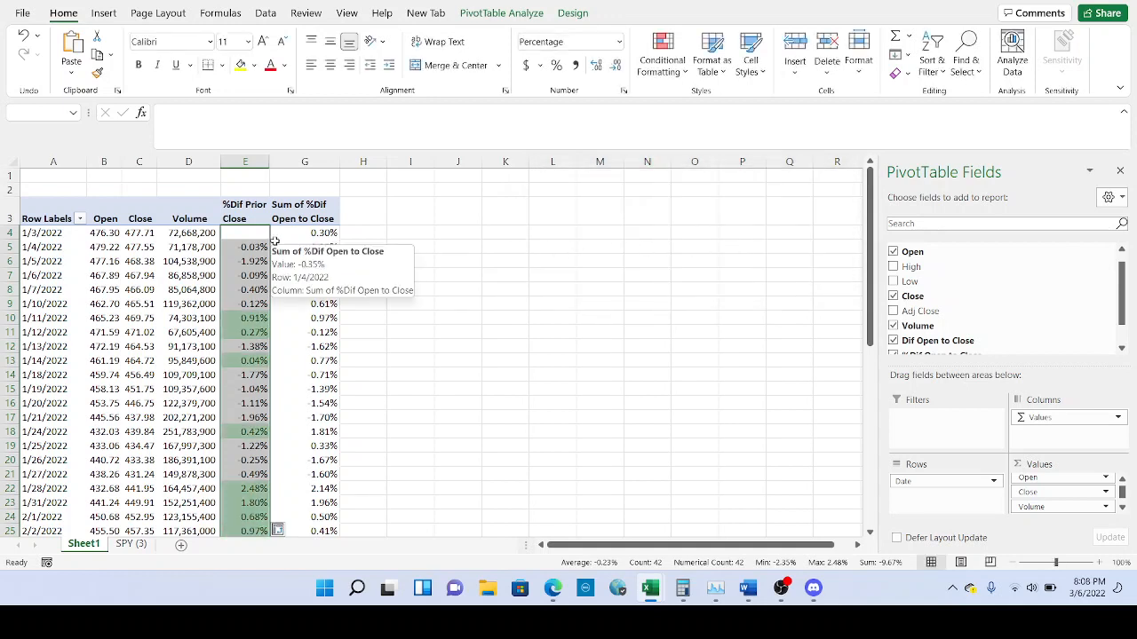
Highlight %Dif Prior Close values less than 0 with light red fill.
{"action": "left_click", "coordinate": [677, 78]}
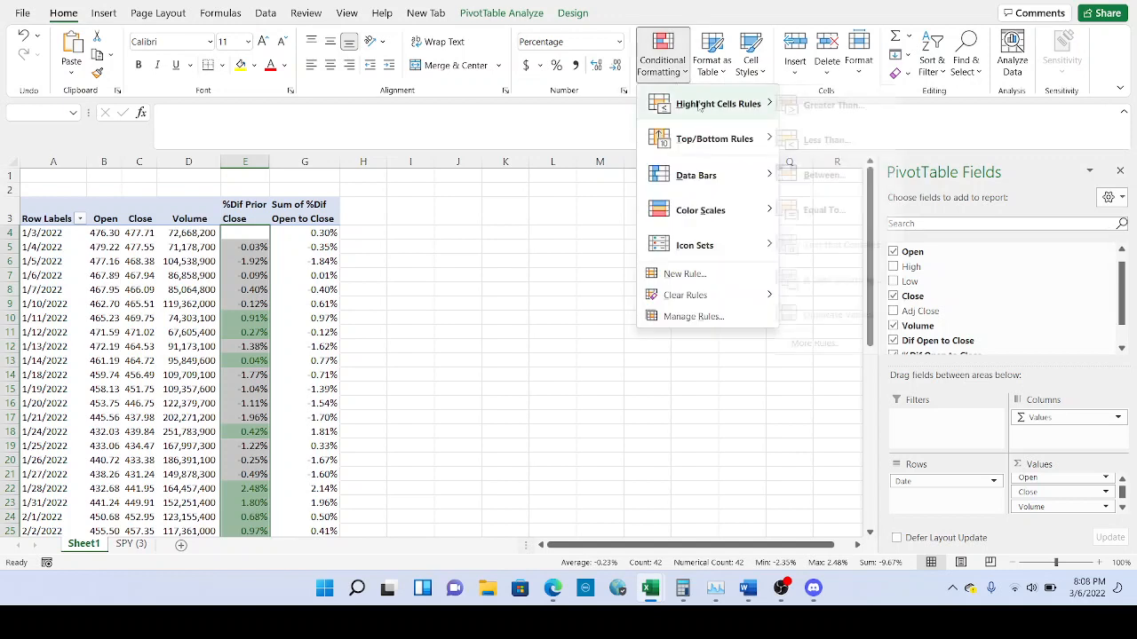
{"action": "mouse_move", "coordinate": [711, 104]}
{"action": "left_click", "coordinate": [819, 134]}
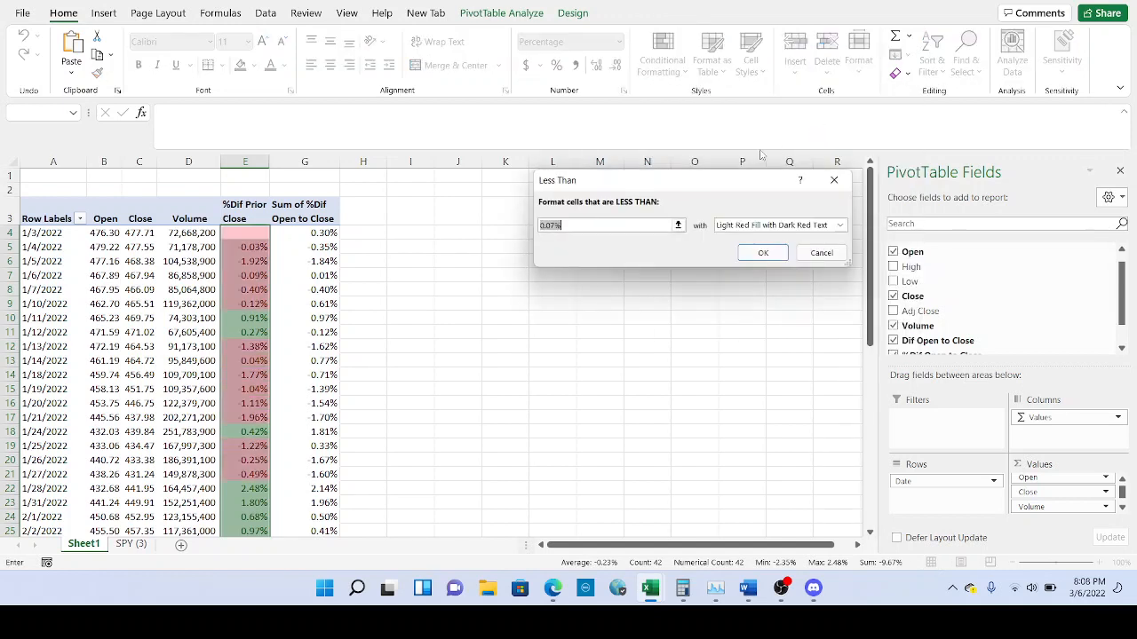
{"action": "type", "text": "0"}
{"action": "left_click", "coordinate": [760, 253]}
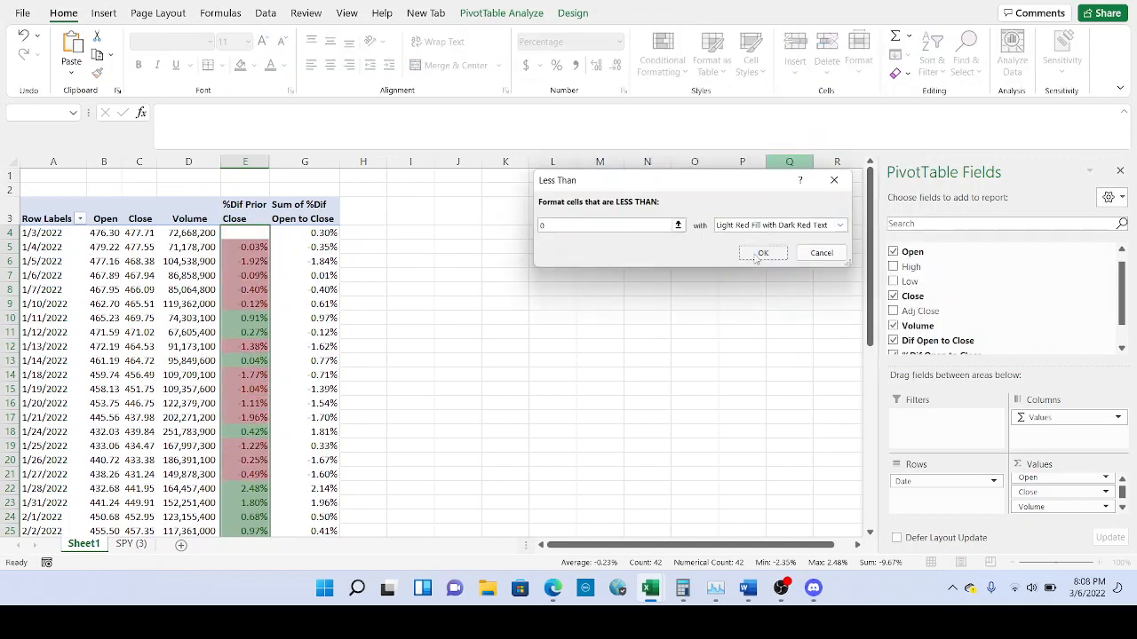
Select the %Dif Open to Close values in column G.
{"action": "left_click", "coordinate": [331, 234]}
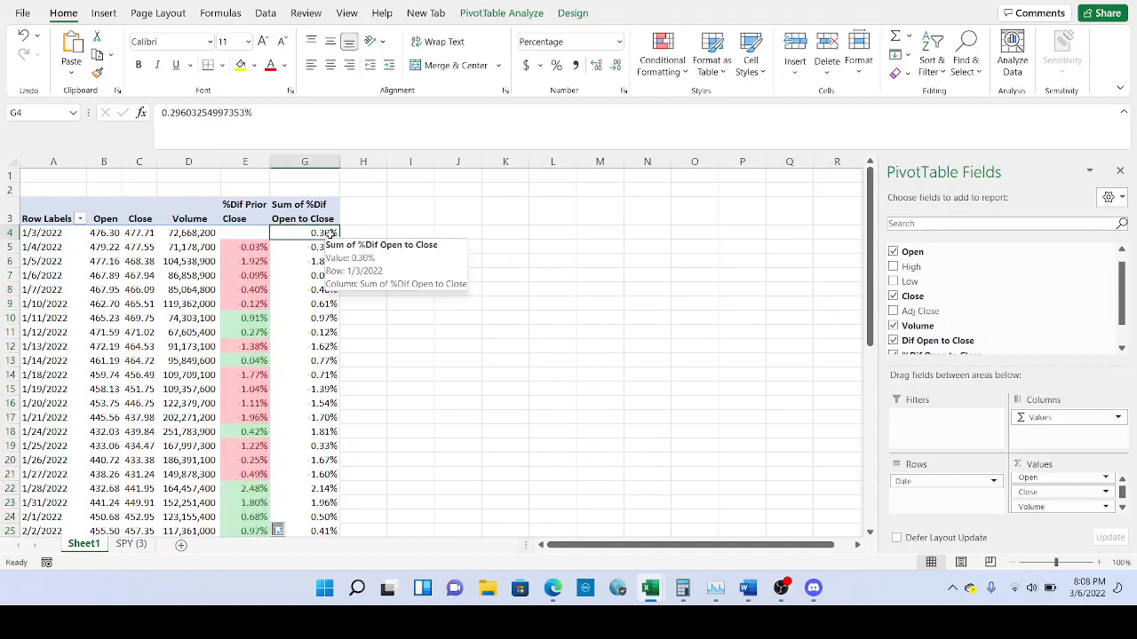
{"action": "left_click", "coordinate": [331, 233]}
{"action": "scroll", "coordinate": [330, 232], "scroll_direction": "down", "scroll_amount": 3}
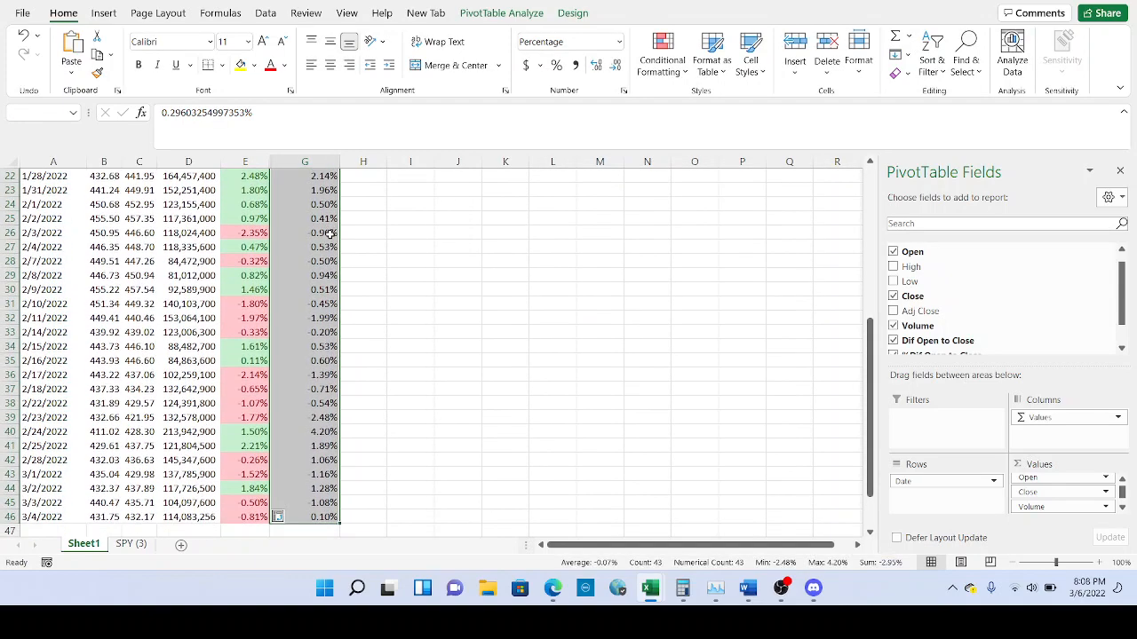
{"action": "scroll", "coordinate": [330, 233], "scroll_direction": "up", "scroll_amount": 4}
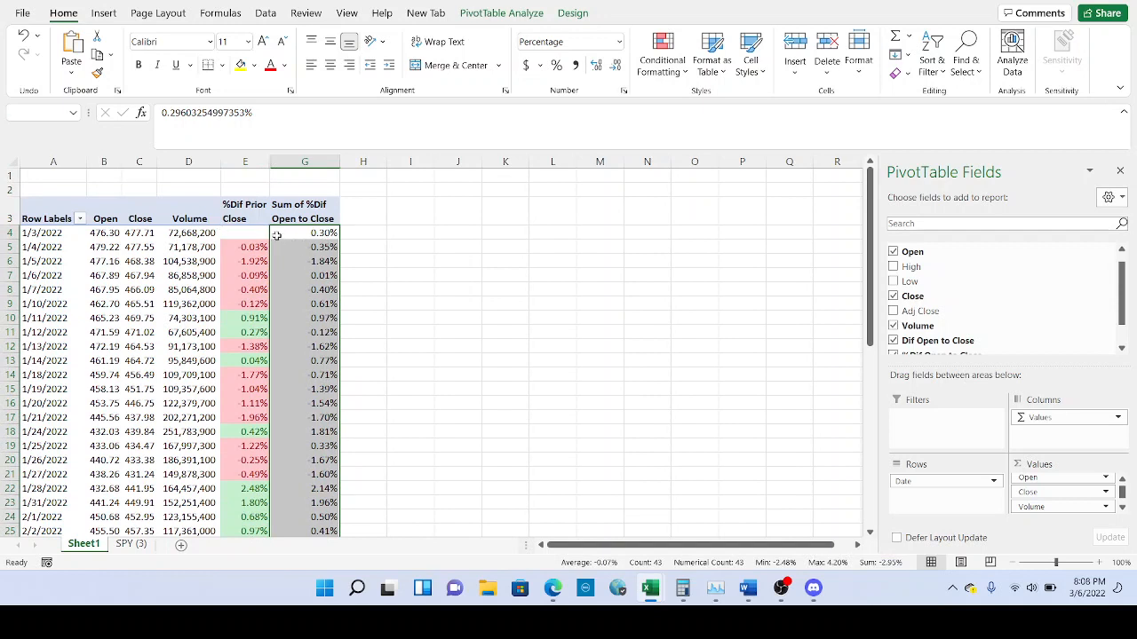
Highlight column G values greater than 0 with green fill and dark green text.
{"action": "left_click", "coordinate": [670, 73]}
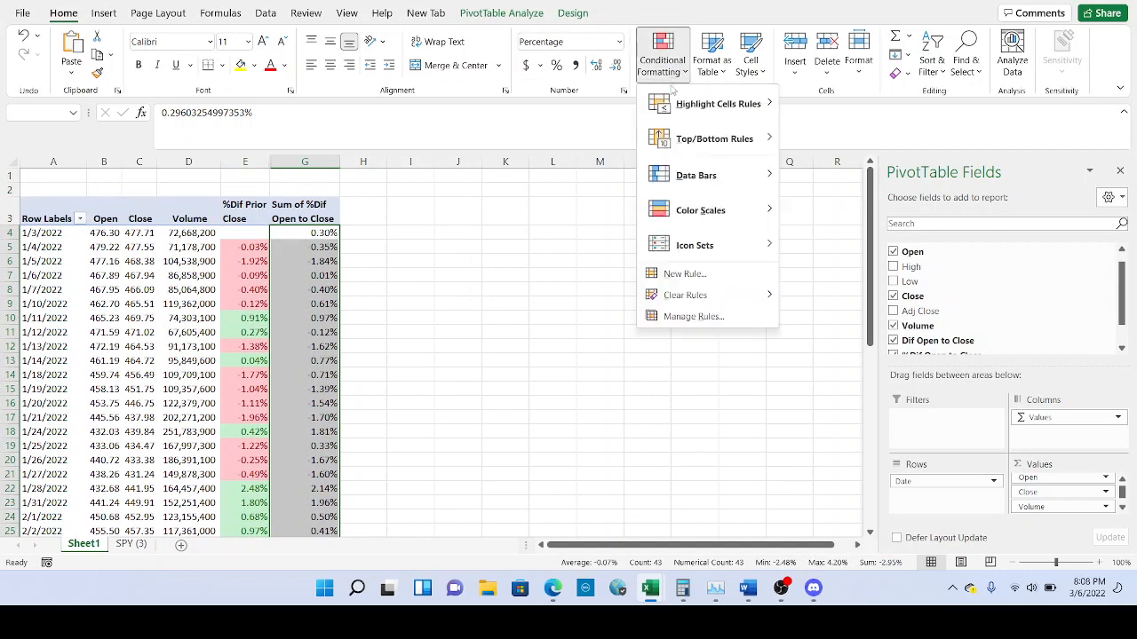
{"action": "mouse_move", "coordinate": [677, 119]}
{"action": "left_click", "coordinate": [835, 109]}
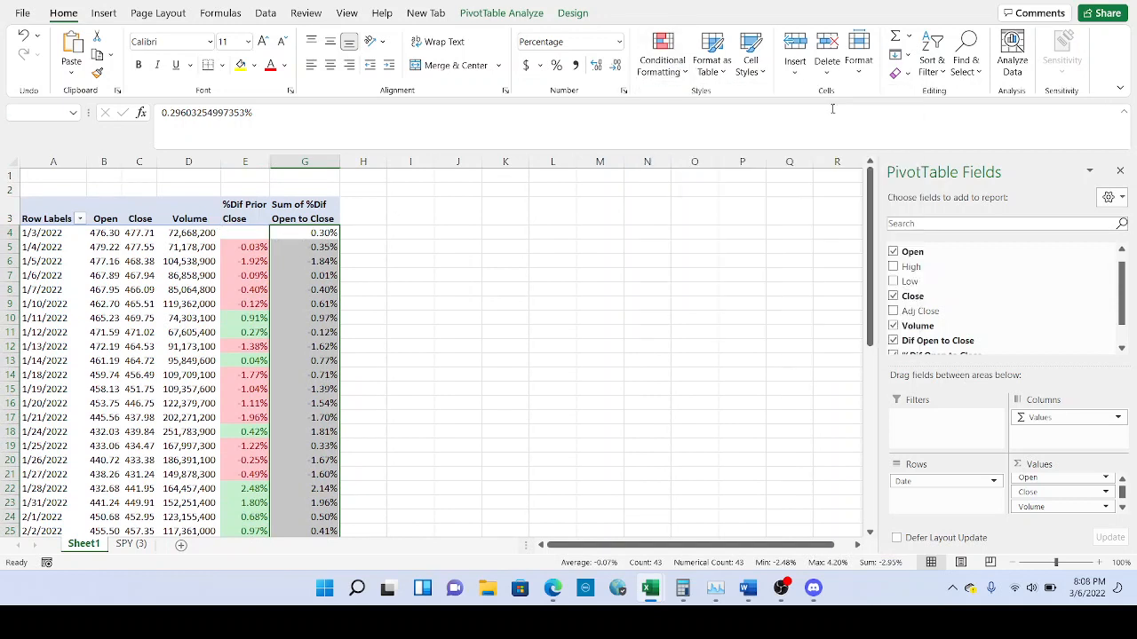
{"action": "type", "text": "0"}
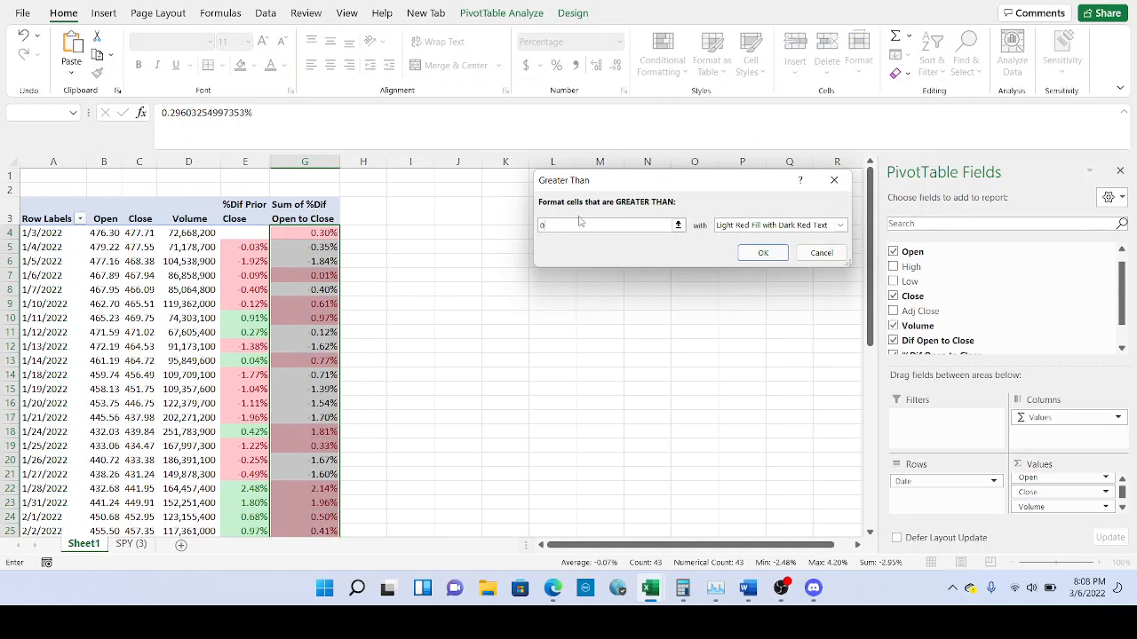
{"action": "left_click", "coordinate": [839, 224]}
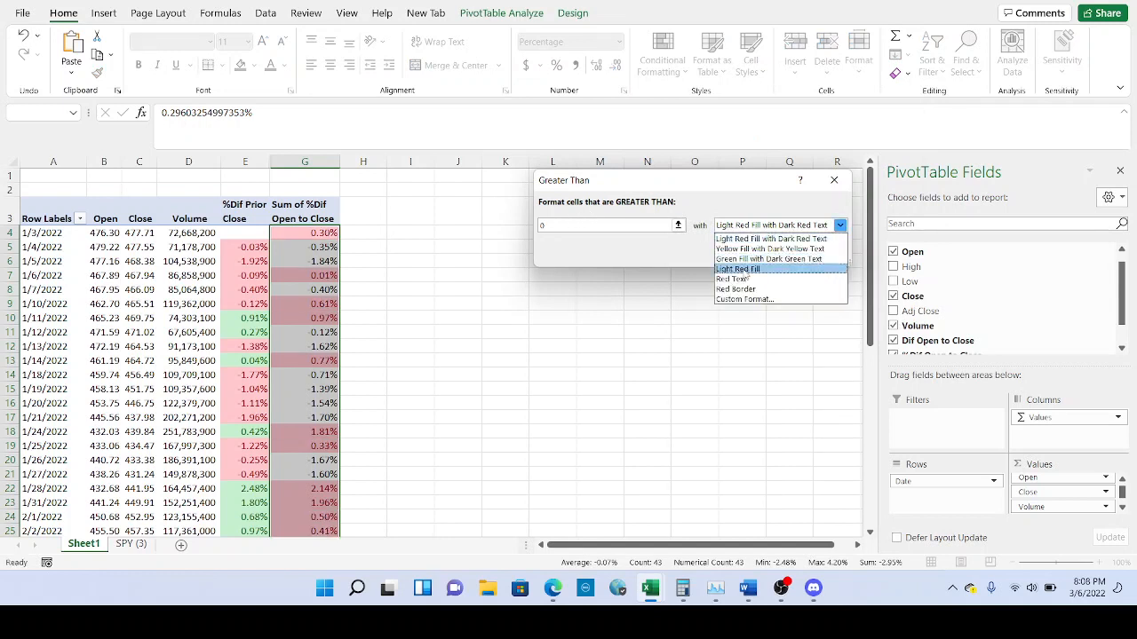
{"action": "left_click", "coordinate": [747, 259]}
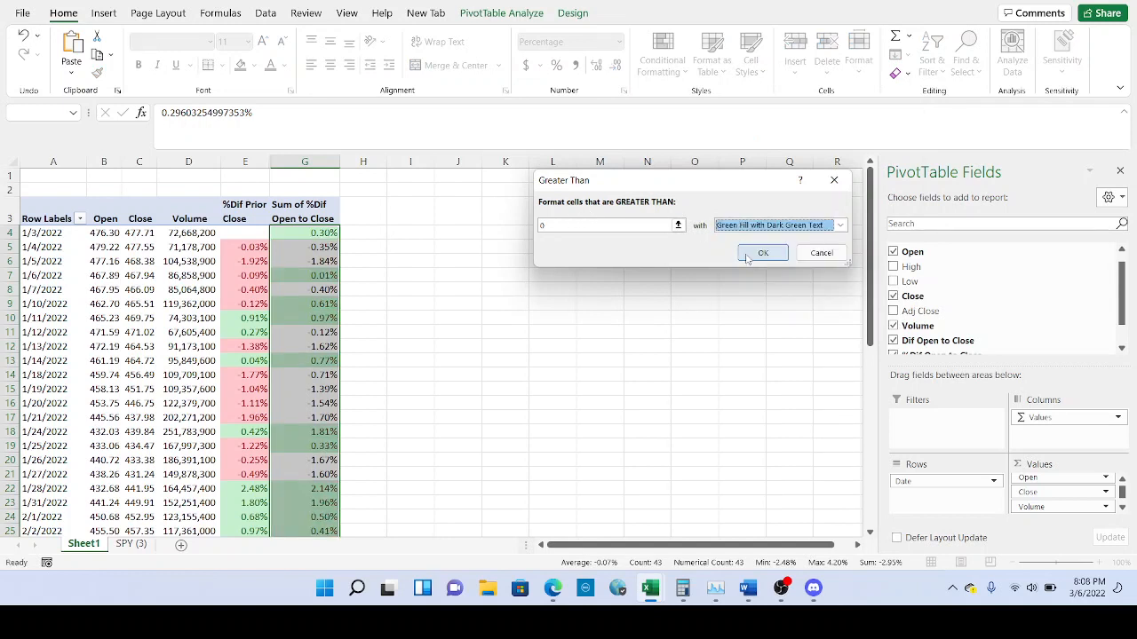
{"action": "left_click", "coordinate": [747, 256]}
Highlight column G values less than 0 with light red fill.
{"action": "left_click", "coordinate": [682, 71]}
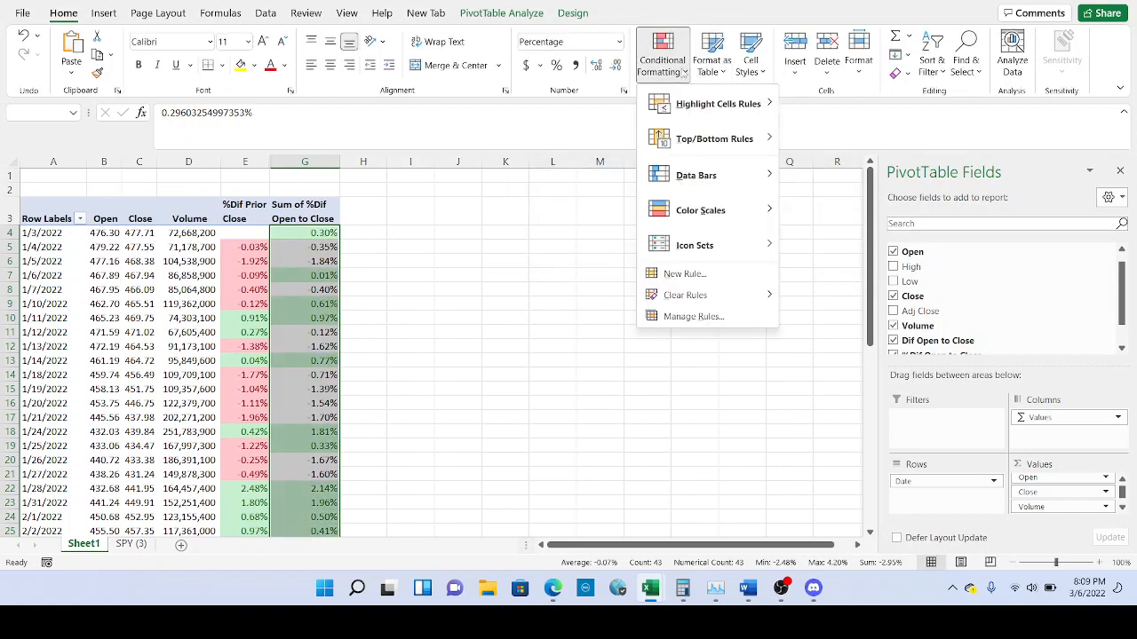
{"action": "mouse_move", "coordinate": [721, 107]}
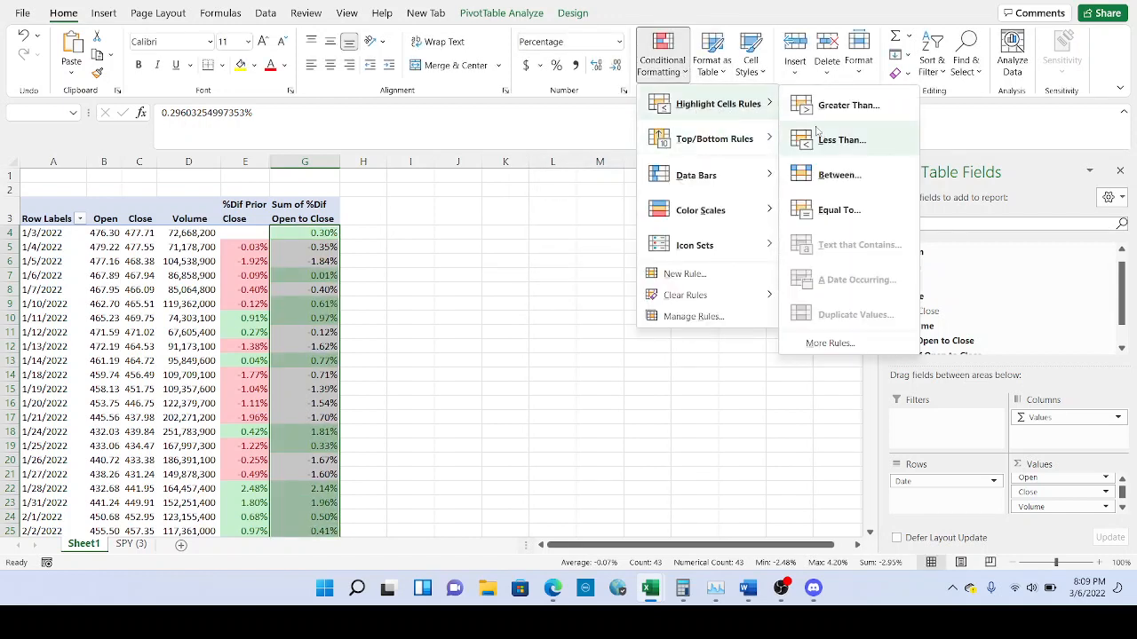
{"action": "left_click", "coordinate": [818, 135]}
{"action": "type", "text": "0"}
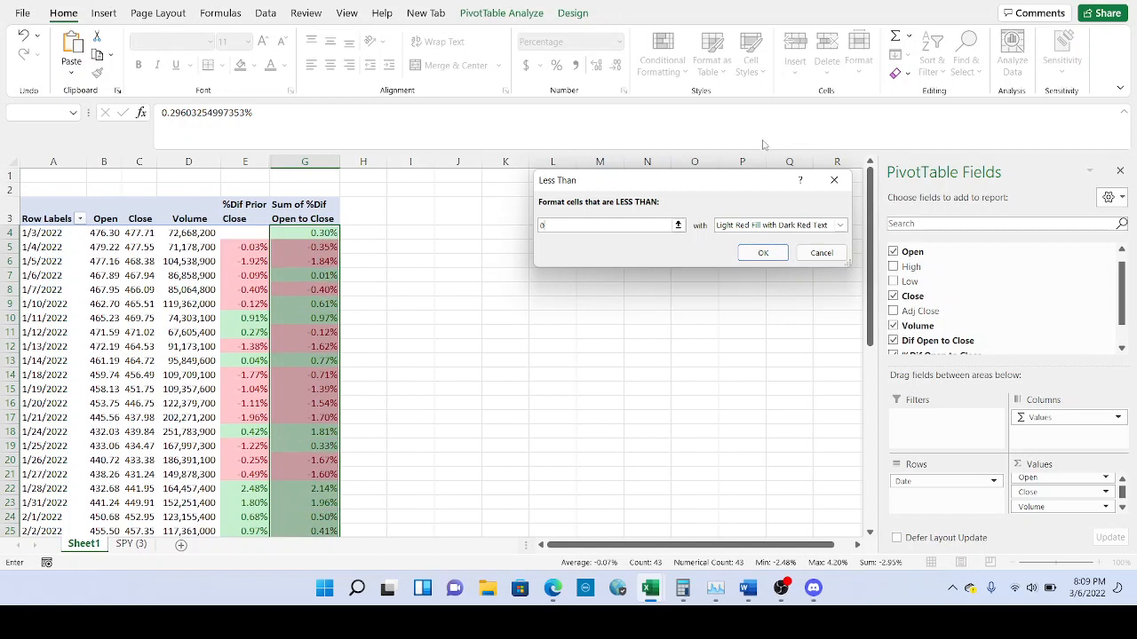
{"action": "left_click", "coordinate": [756, 253]}
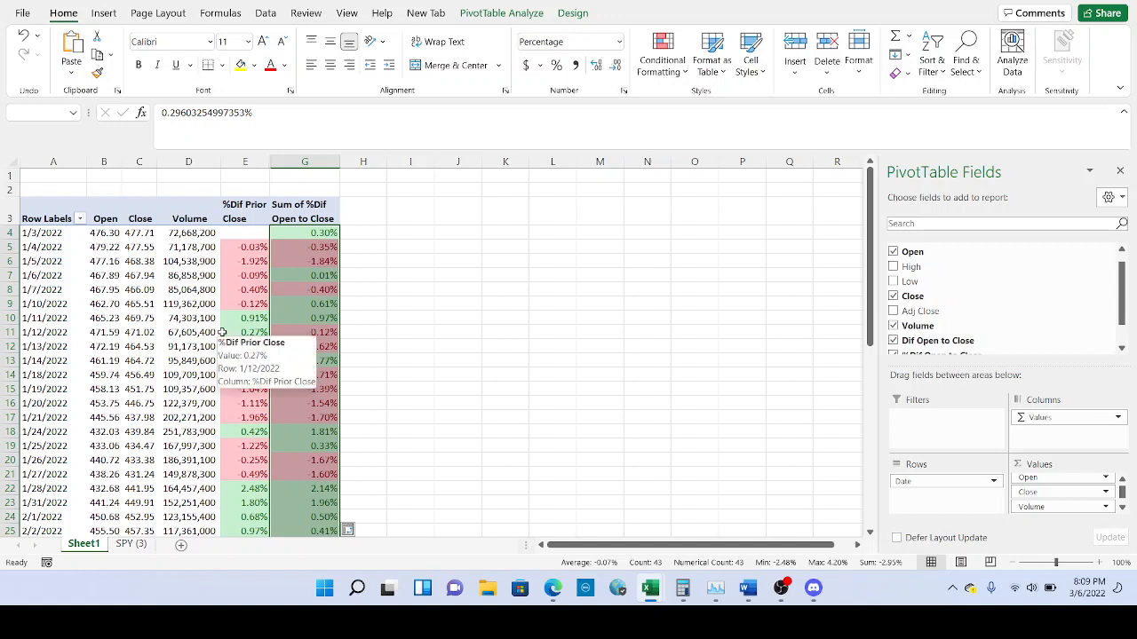
{"action": "left_click", "coordinate": [251, 234]}
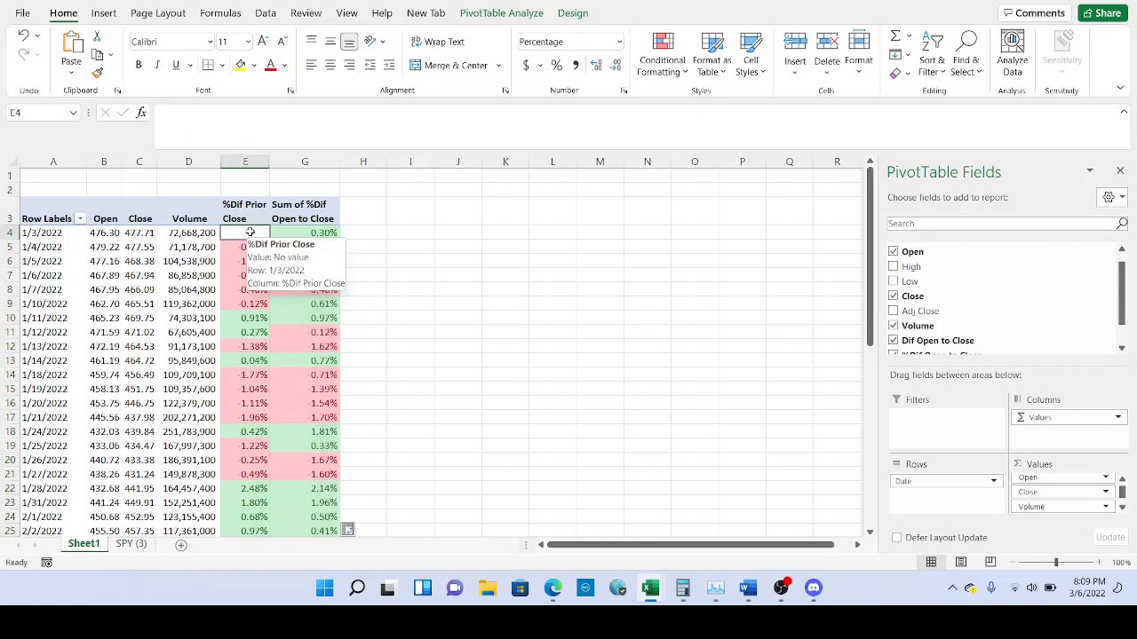
{"action": "left_click", "coordinate": [251, 247]}
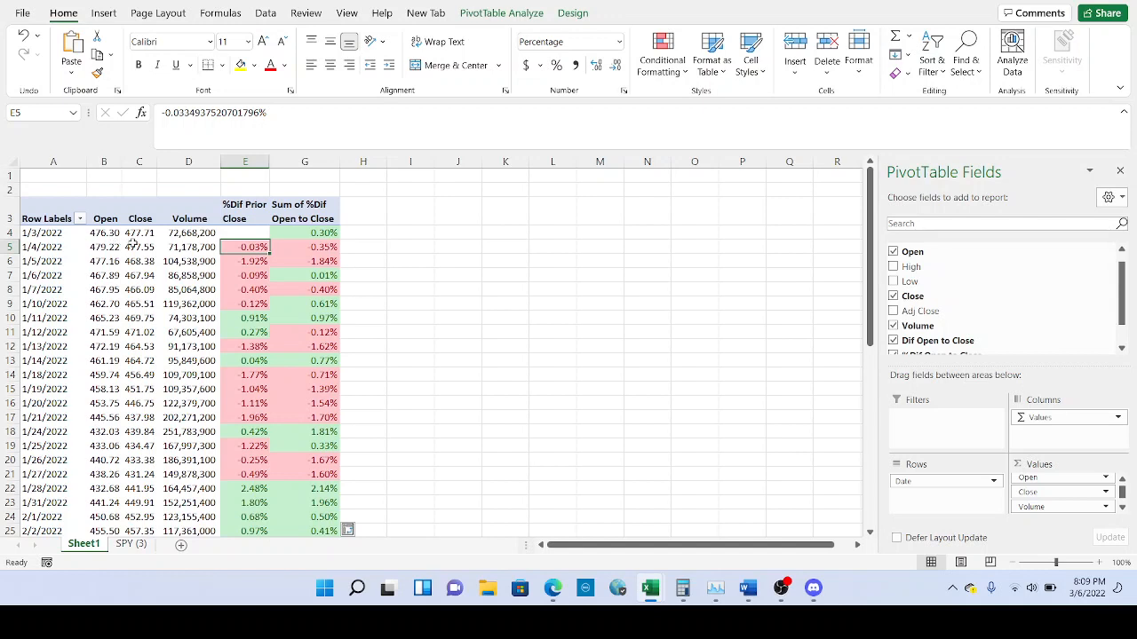
{"action": "left_click", "coordinate": [137, 234]}
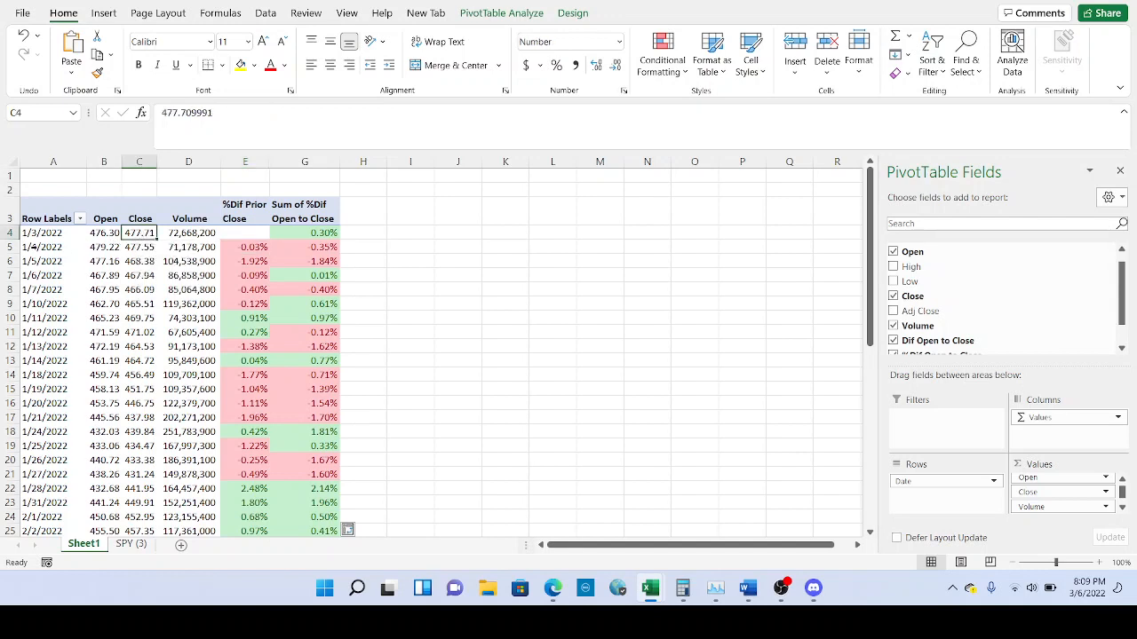
{"action": "left_click", "coordinate": [144, 248]}
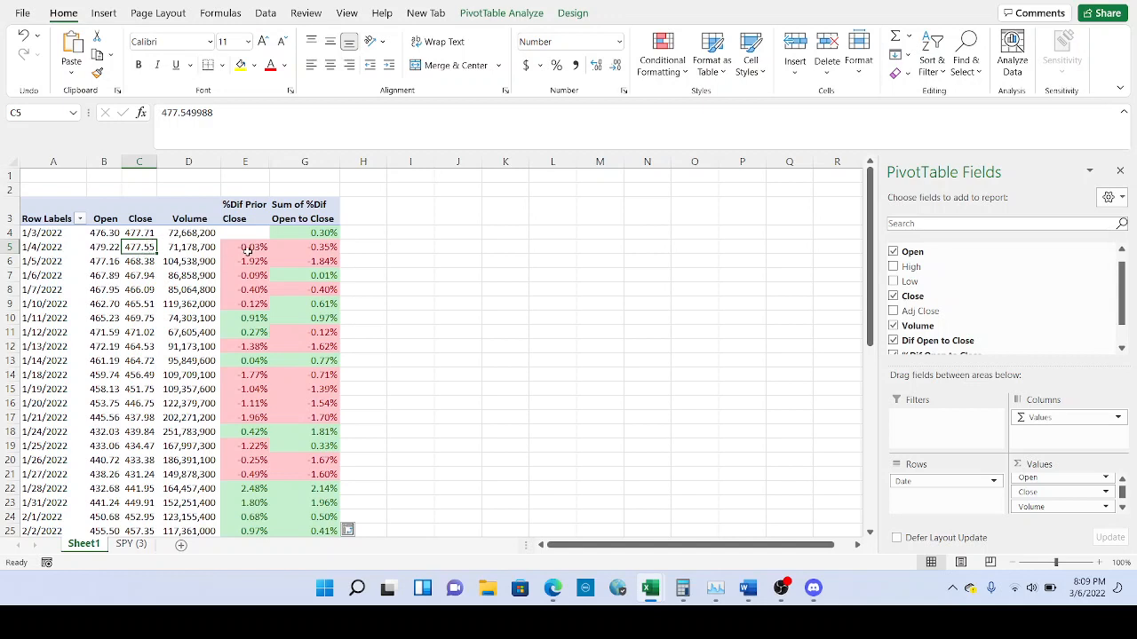
{"action": "mouse_move", "coordinate": [251, 250]}
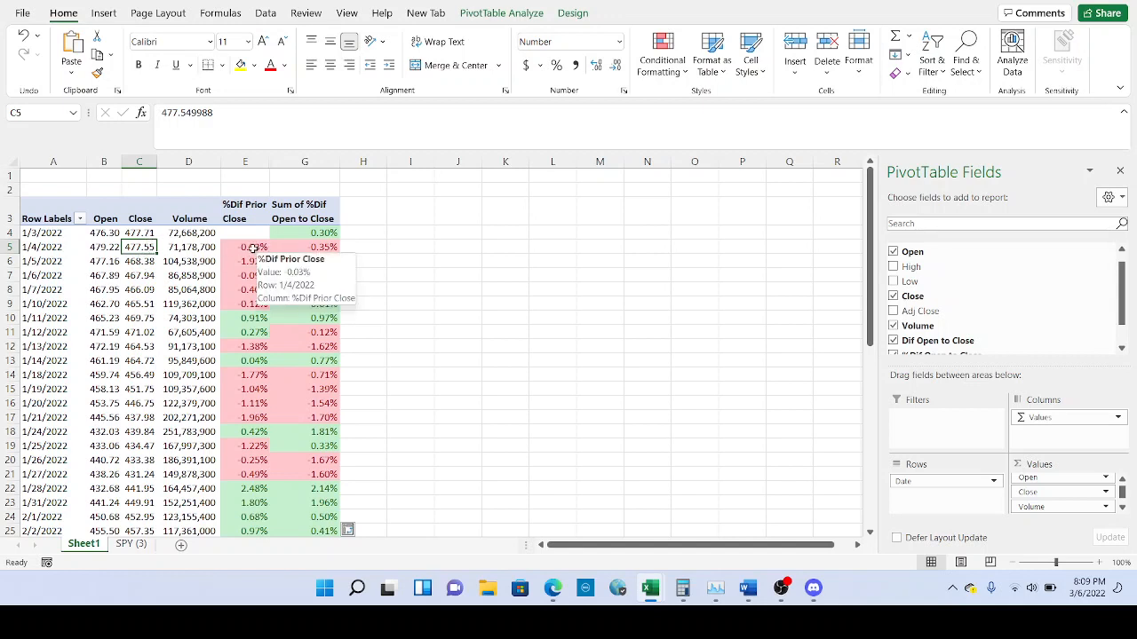
{"action": "left_click", "coordinate": [175, 177]}
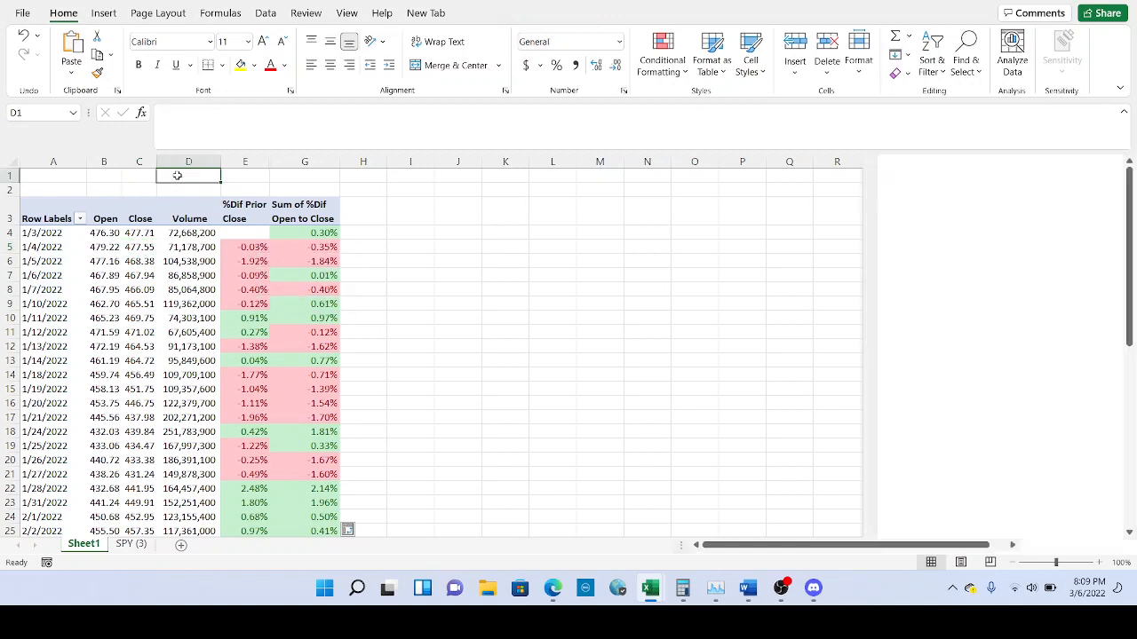
Enter the title SPY in cell D1.
{"action": "type", "text": "SPY"}
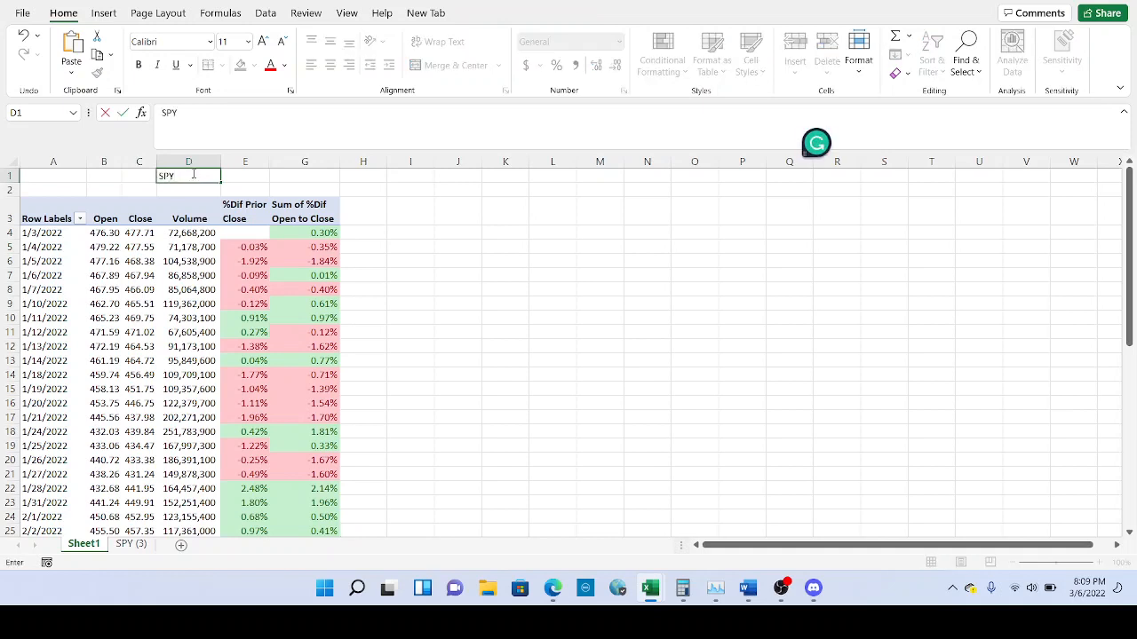
{"action": "double_click", "coordinate": [165, 176]}
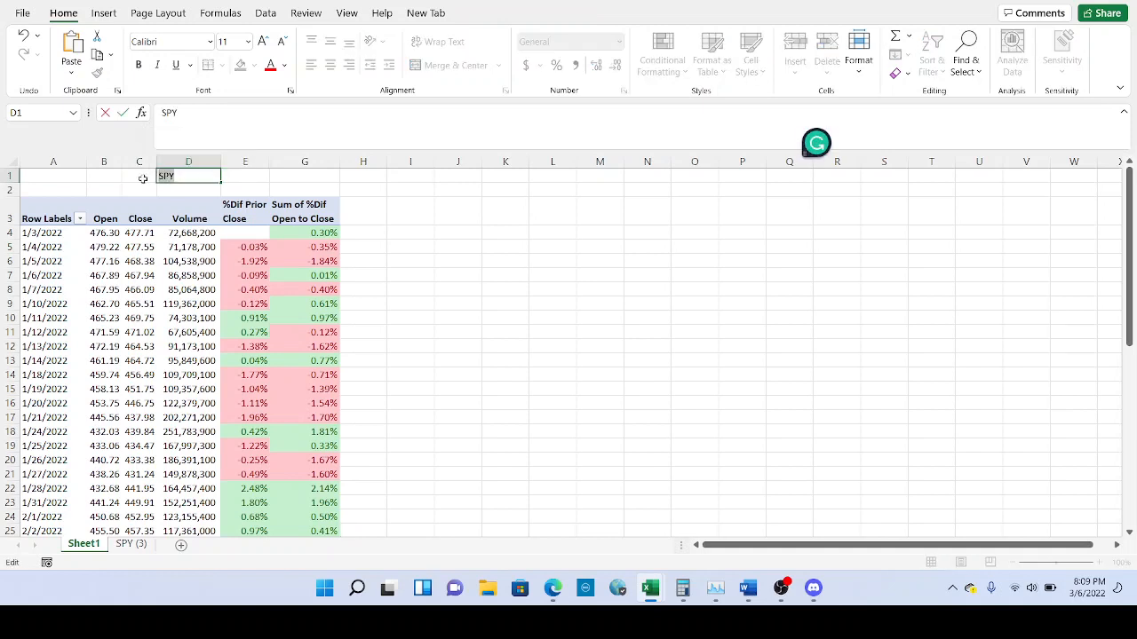
{"action": "left_click", "coordinate": [245, 181]}
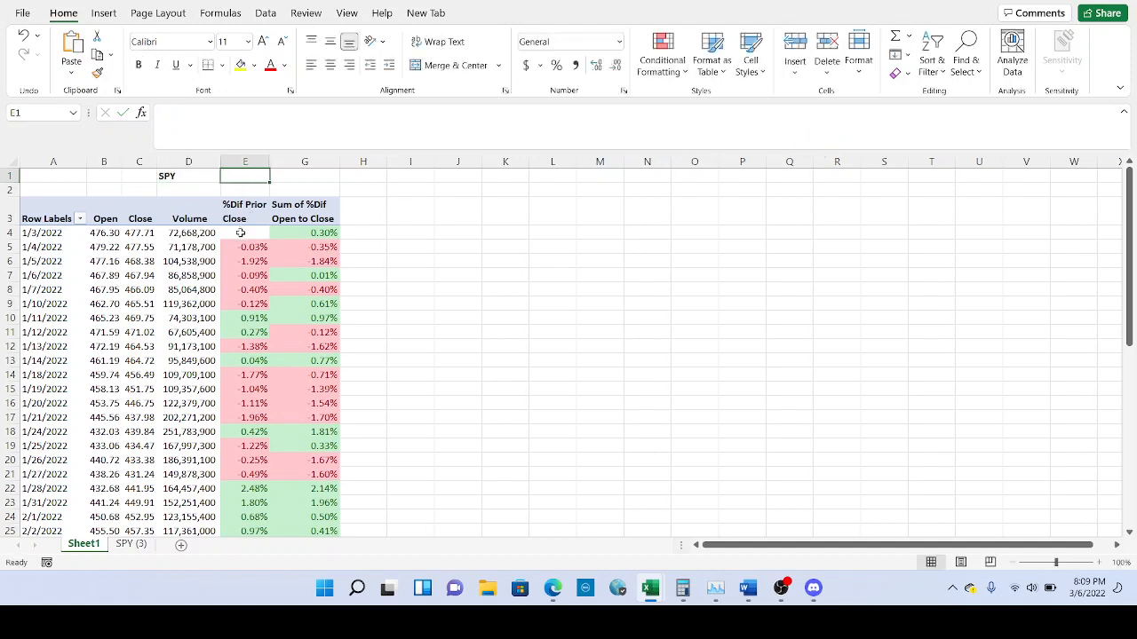
Check the %Dif Prior Close and Close values for 1/4/2022 and 1/5/2022.
{"action": "left_click", "coordinate": [241, 232]}
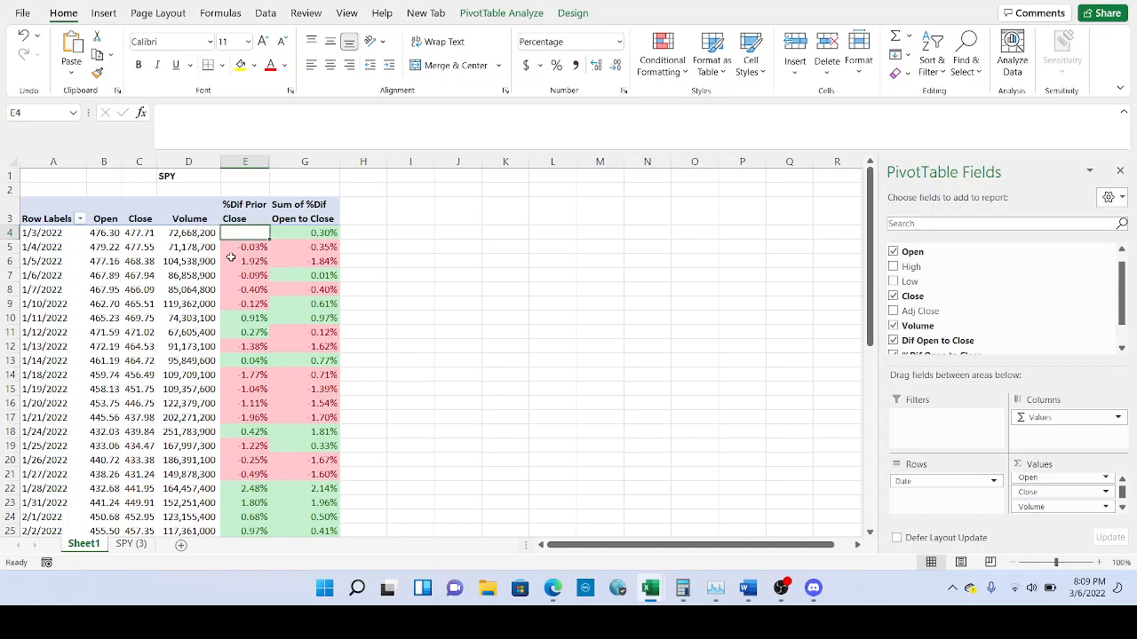
{"action": "left_click", "coordinate": [251, 249]}
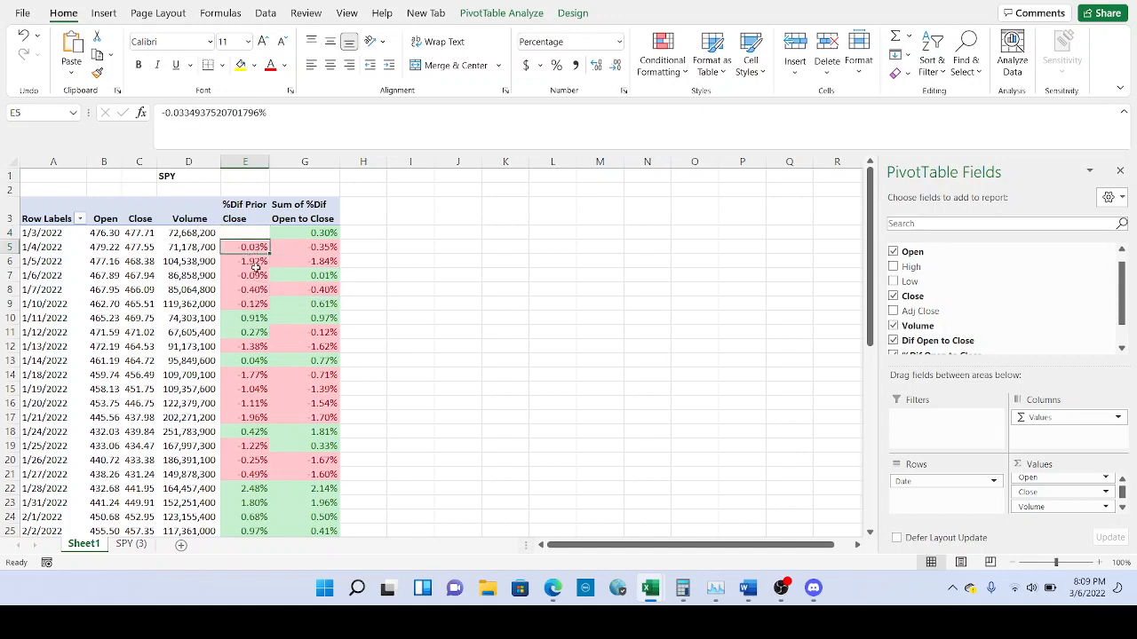
{"action": "left_click", "coordinate": [251, 263]}
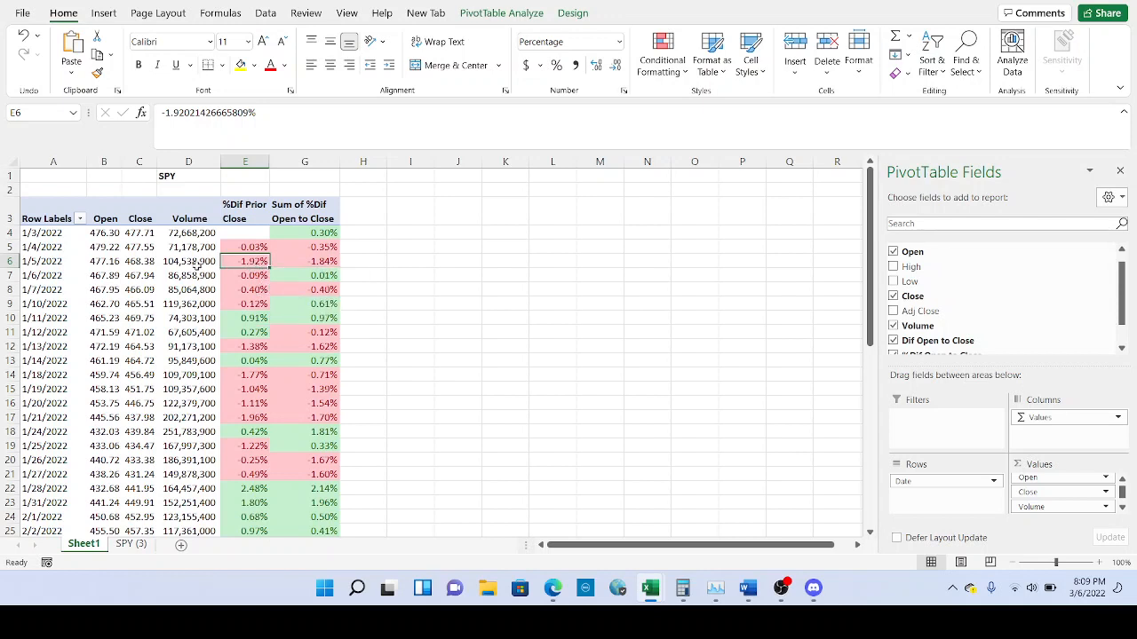
{"action": "left_click", "coordinate": [144, 252]}
{"action": "left_click", "coordinate": [147, 259]}
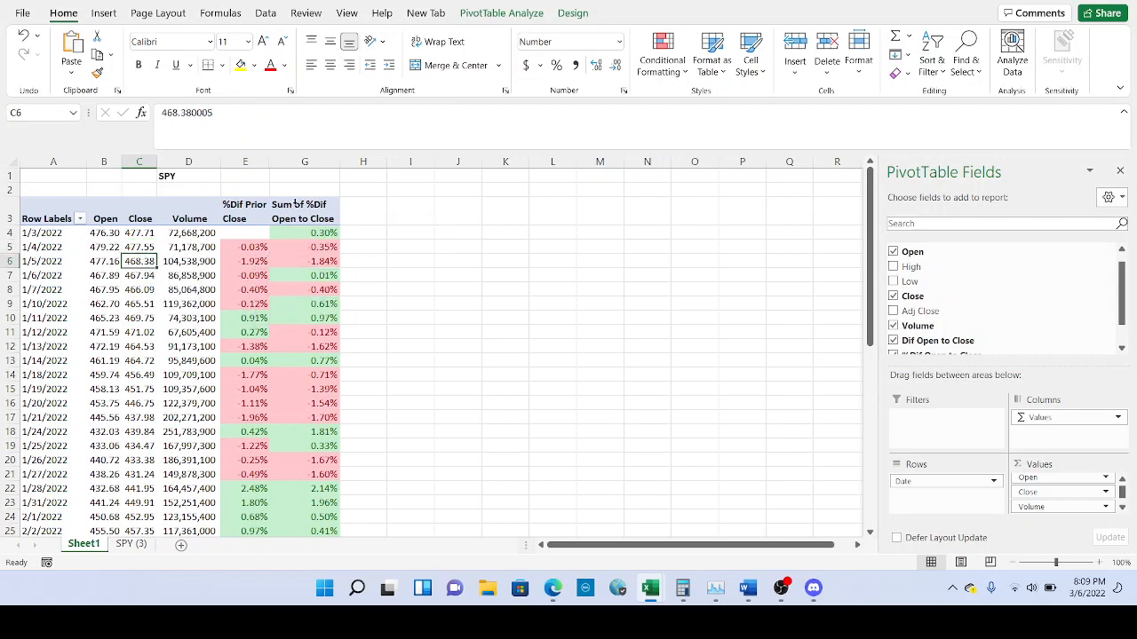
{"action": "left_click", "coordinate": [302, 219]}
Rename header G3 from 'Sum of %Dif Open to Close' to '%Dif Open to Close'.
{"action": "left_click", "coordinate": [193, 112]}
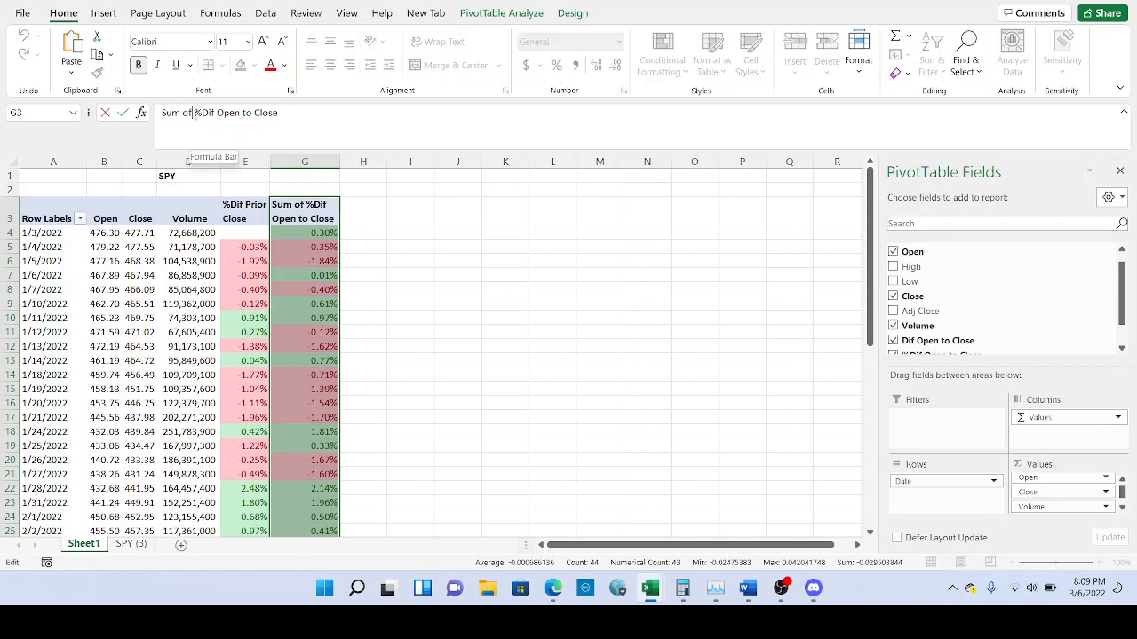
{"action": "left_click_drag", "start_coordinate": [194, 113], "coordinate": [147, 122]}
{"action": "key", "text": "BackSpace"}
{"action": "key", "text": "Return"}
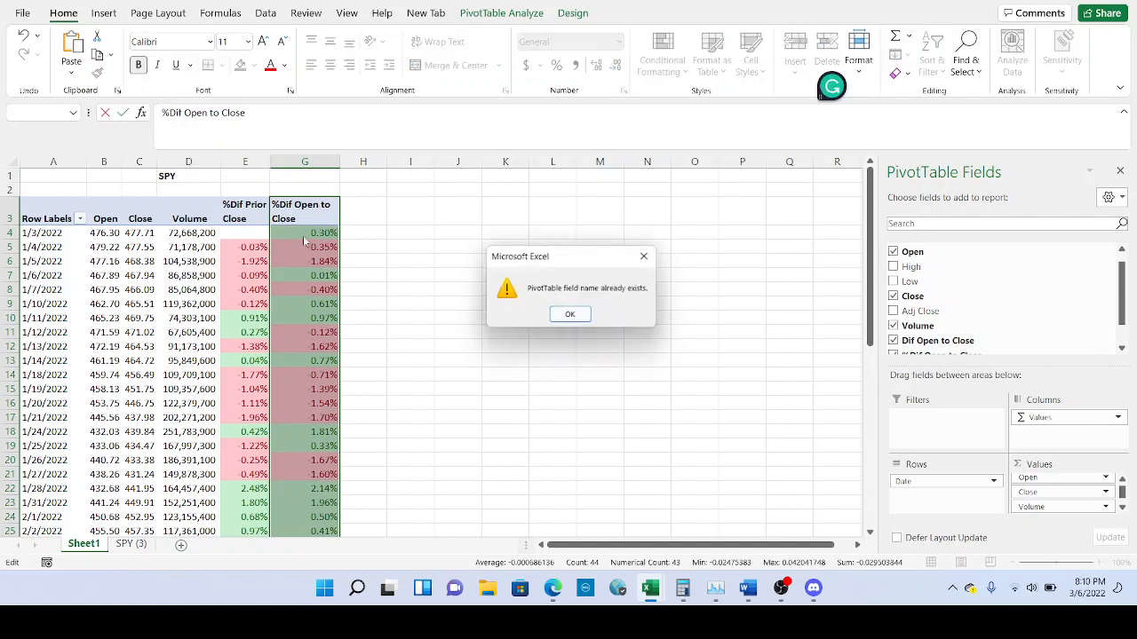
{"action": "left_click", "coordinate": [565, 317]}
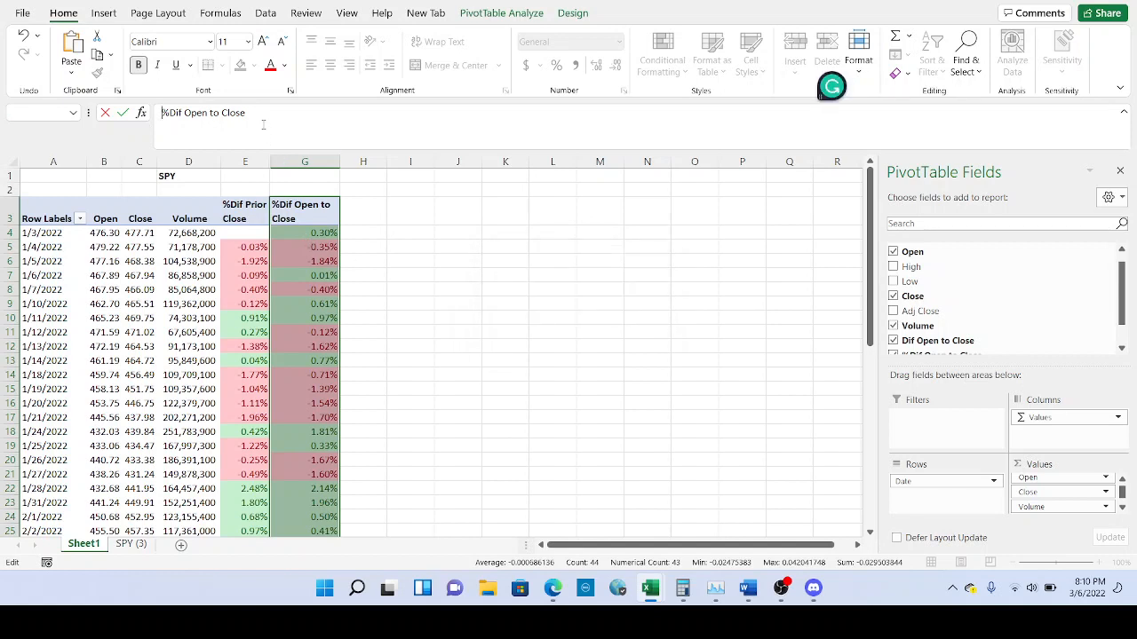
{"action": "key", "text": "Return"}
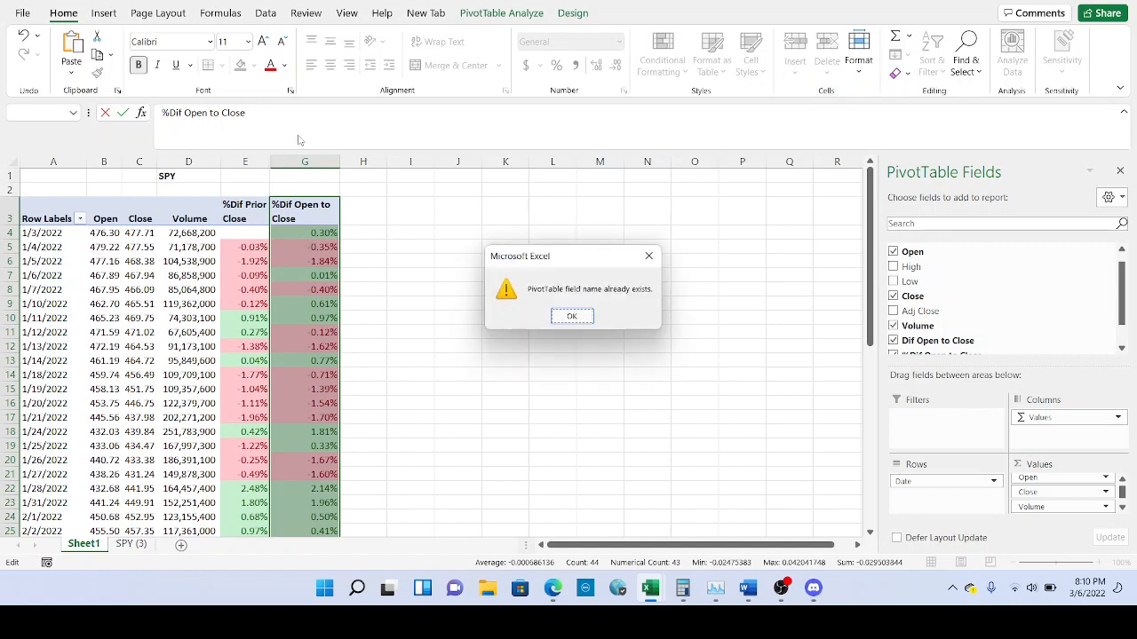
{"action": "left_click", "coordinate": [590, 312]}
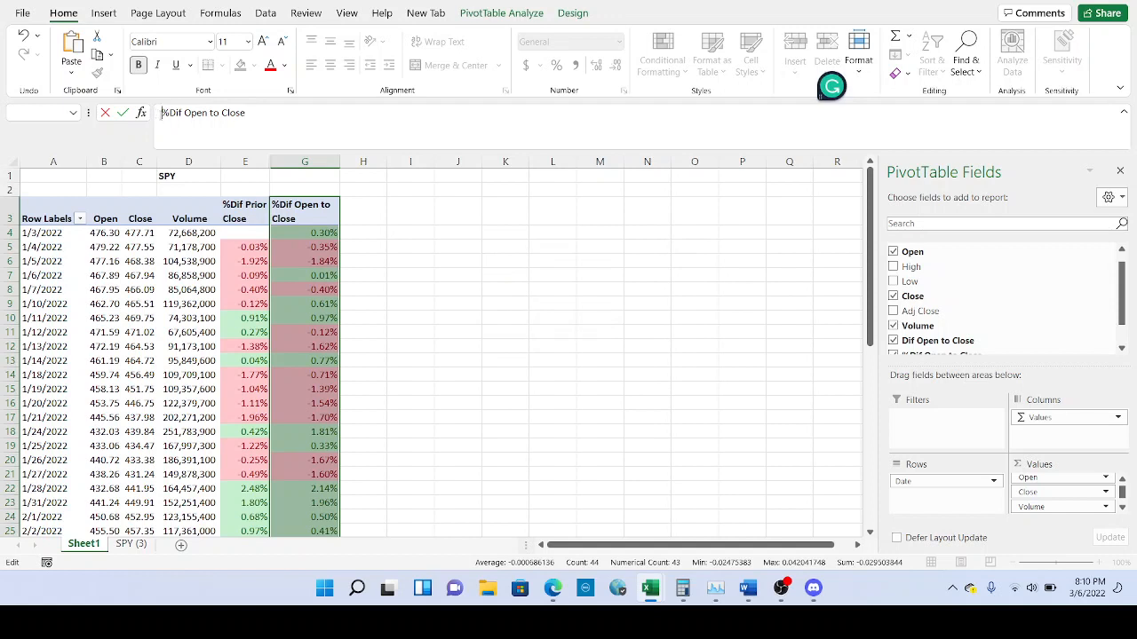
{"action": "key", "text": "Return"}
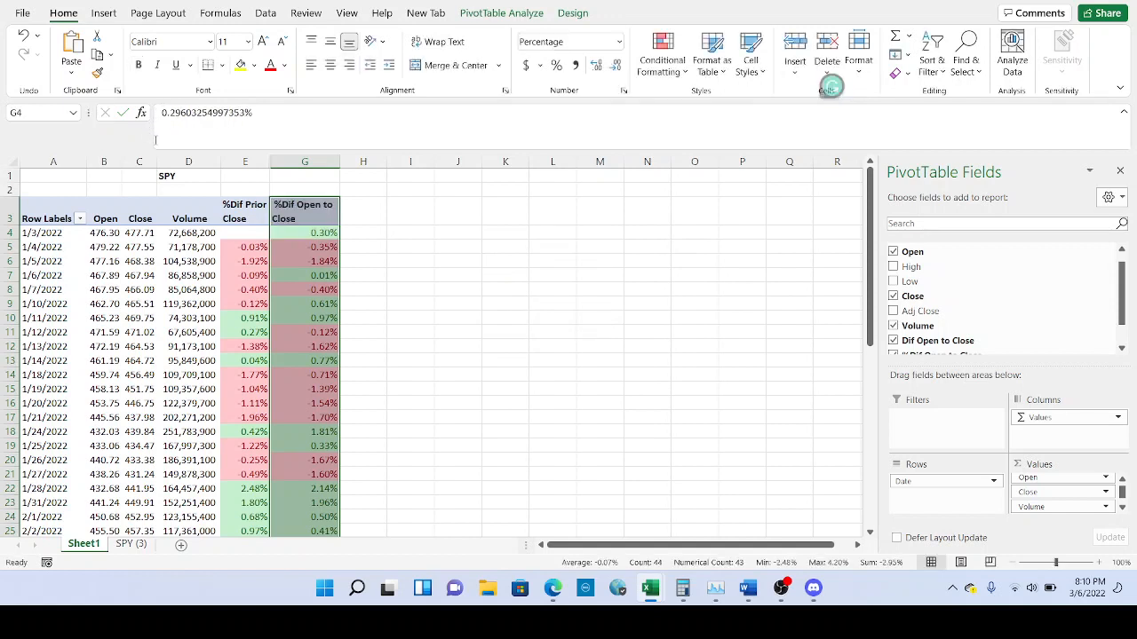
{"action": "left_click", "coordinate": [304, 237]}
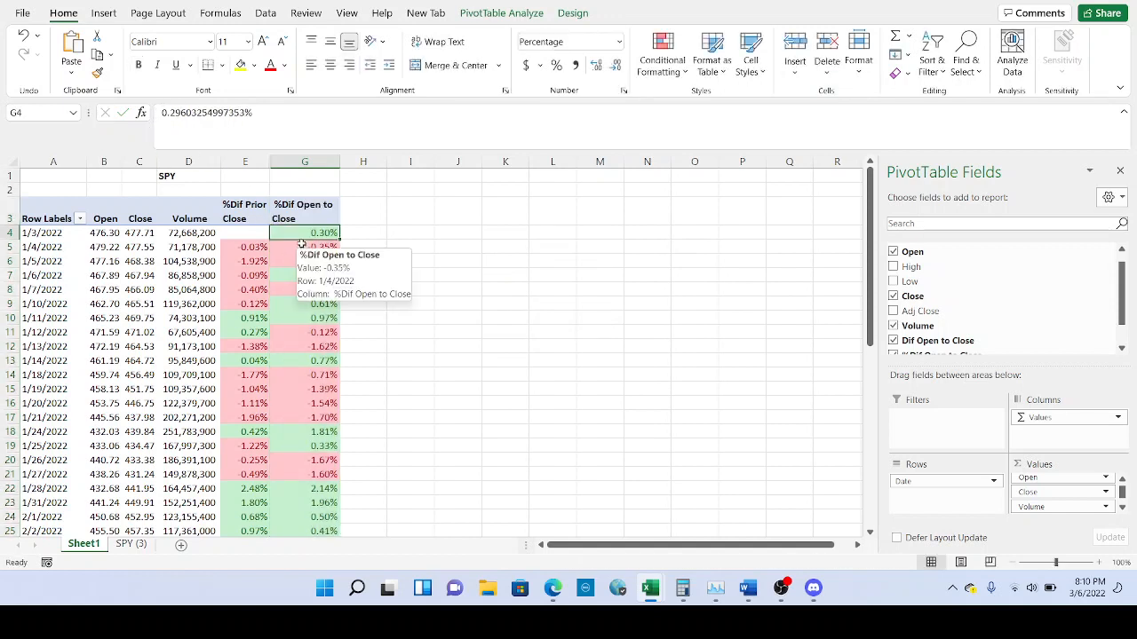
{"action": "left_click", "coordinate": [103, 233]}
{"action": "left_click", "coordinate": [139, 232]}
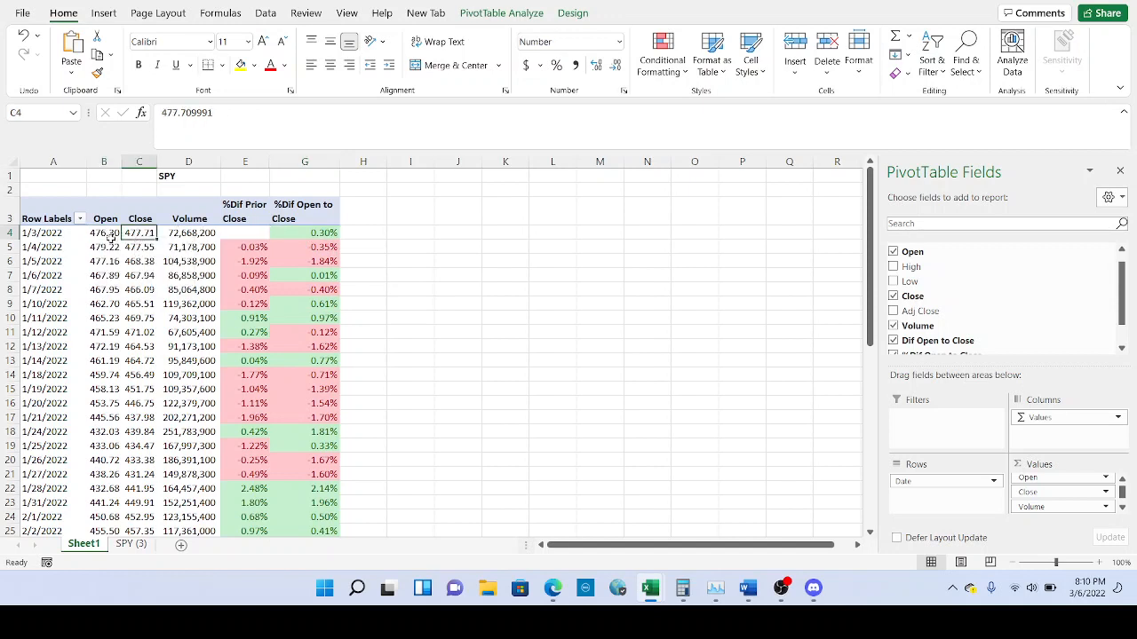
{"action": "left_click", "coordinate": [105, 232]}
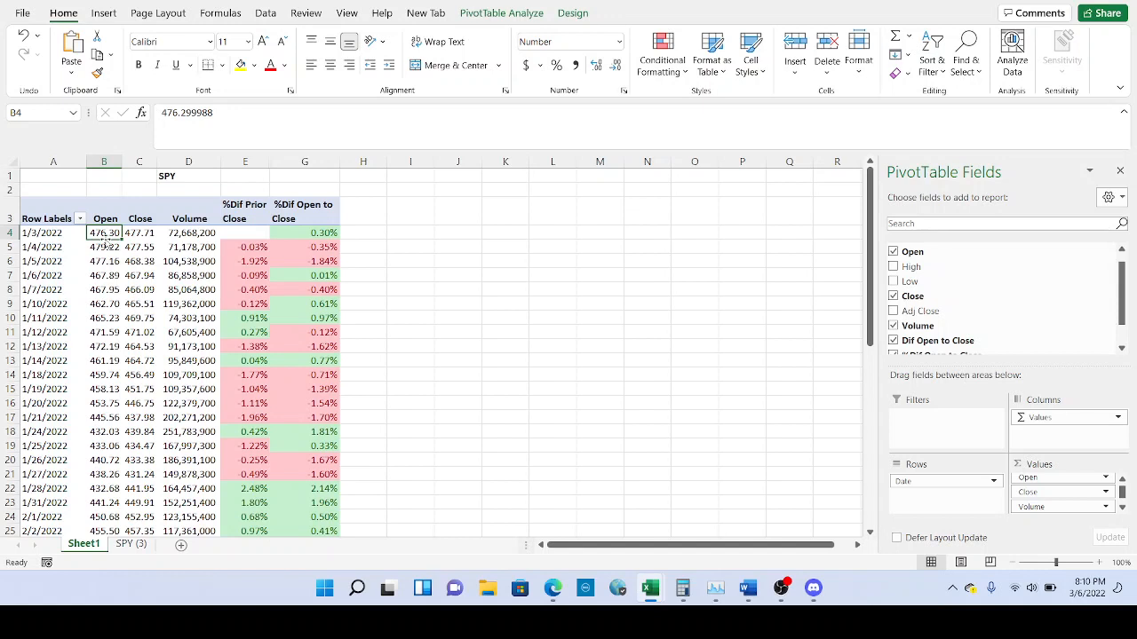
{"action": "left_click", "coordinate": [141, 234]}
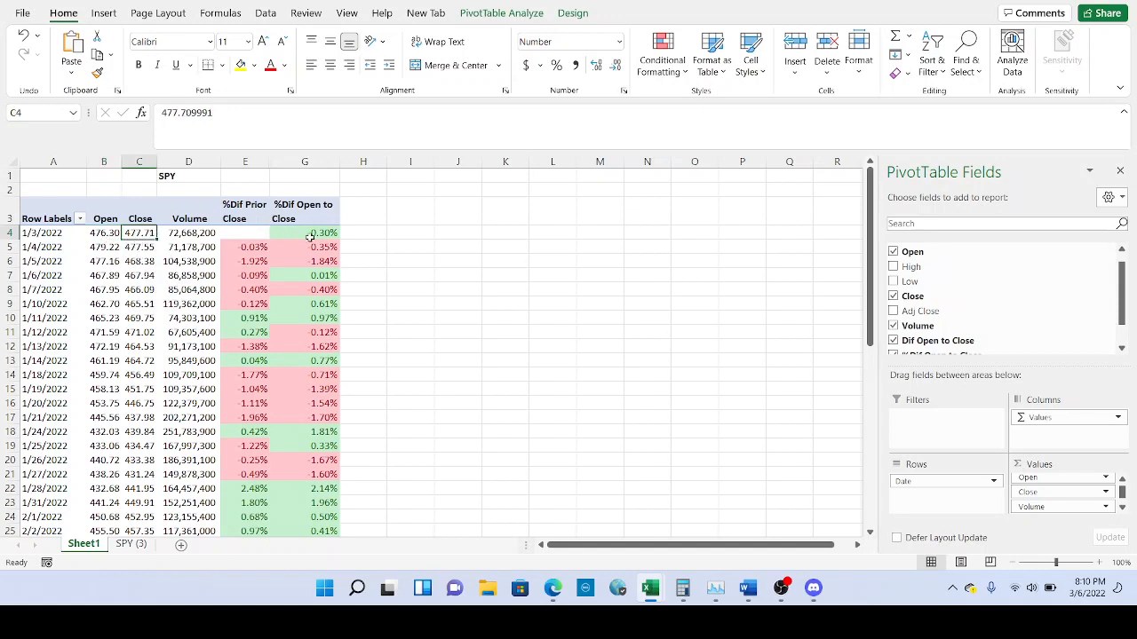
{"action": "left_click", "coordinate": [310, 236]}
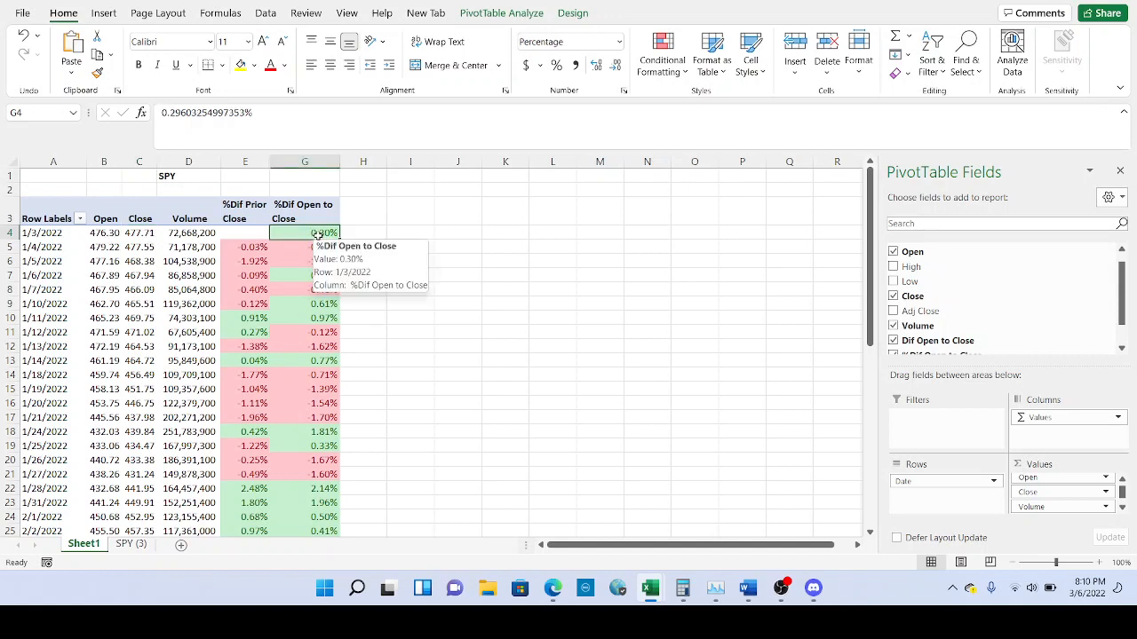
{"action": "left_click", "coordinate": [317, 250]}
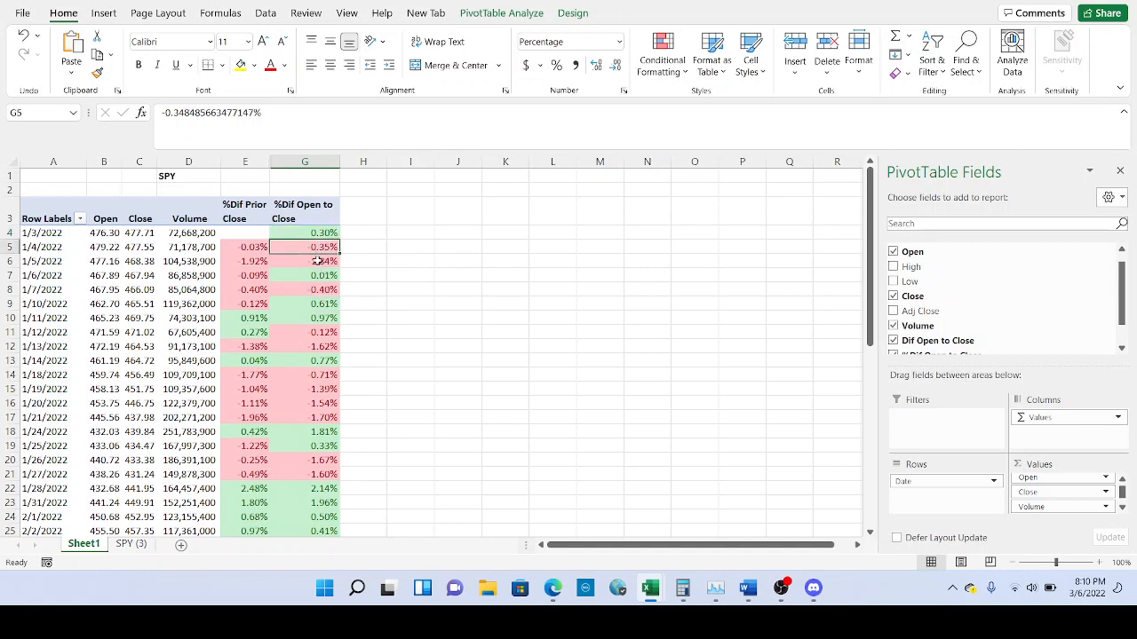
{"action": "left_click", "coordinate": [314, 263]}
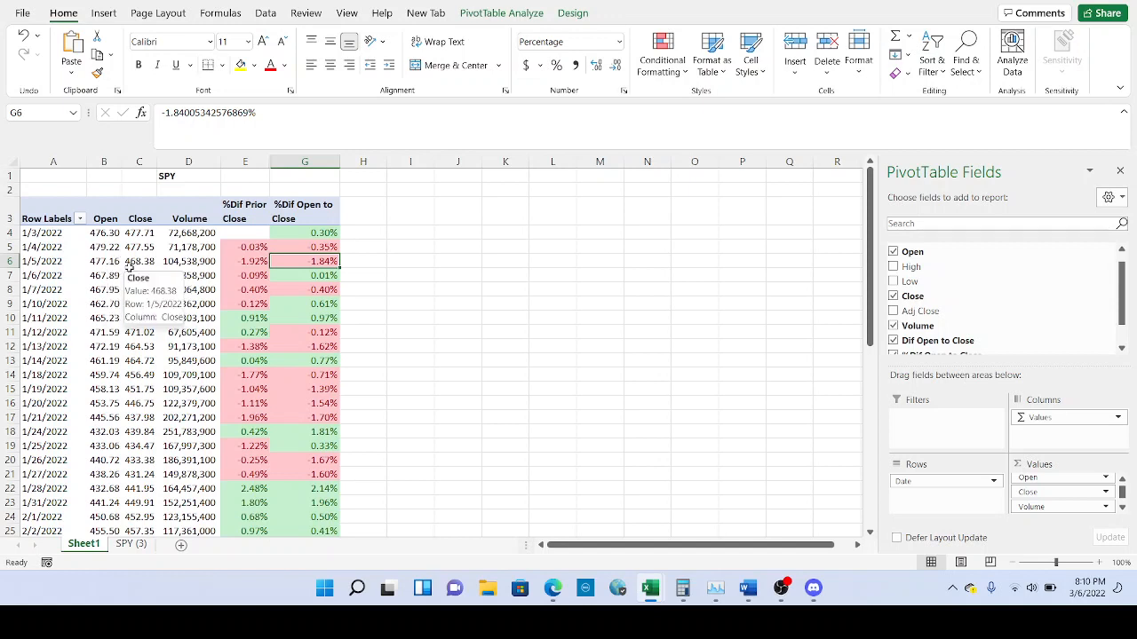
{"action": "left_click", "coordinate": [296, 277]}
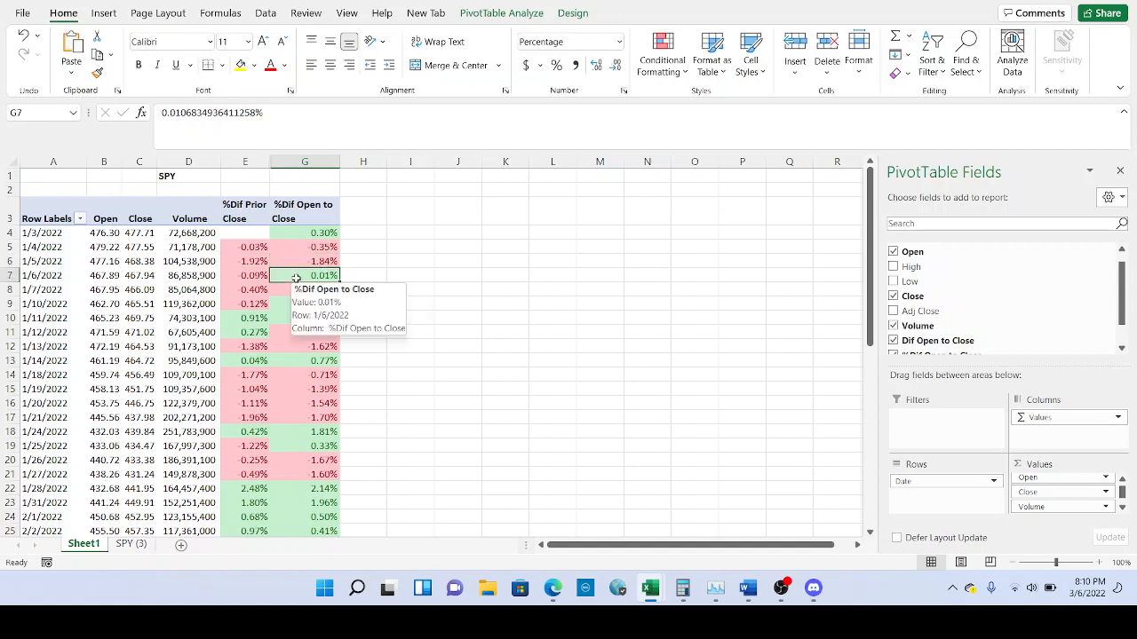
{"action": "left_click", "coordinate": [59, 234]}
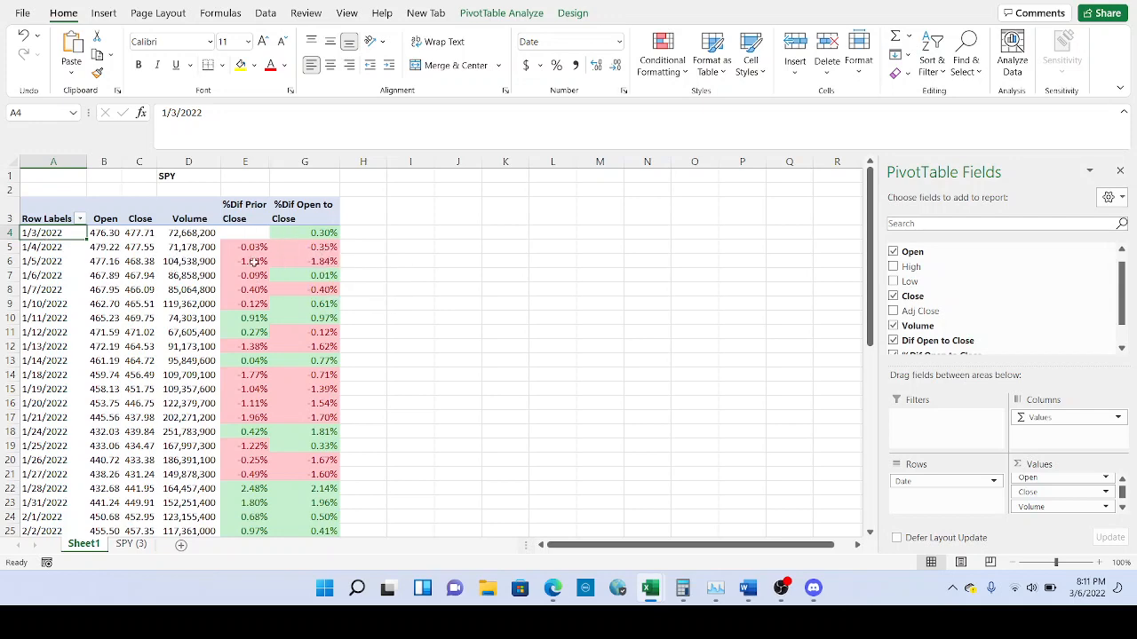
{"action": "scroll", "coordinate": [318, 231], "scroll_direction": "down", "scroll_amount": 1}
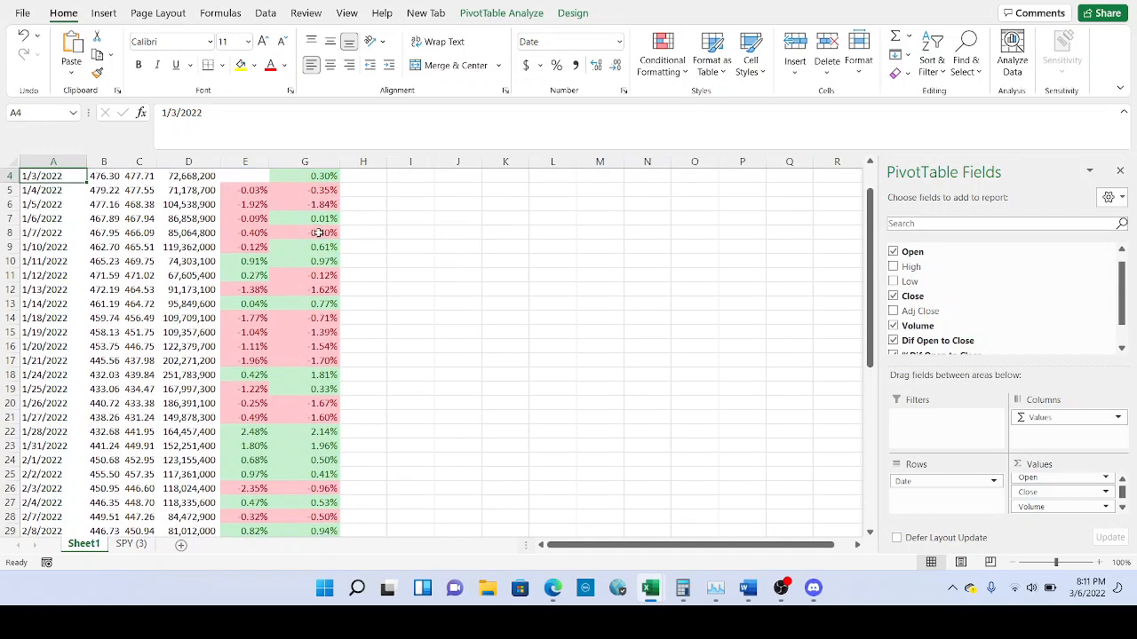
{"action": "scroll", "coordinate": [318, 231], "scroll_direction": "up", "scroll_amount": 1}
{"action": "left_click", "coordinate": [318, 232]}
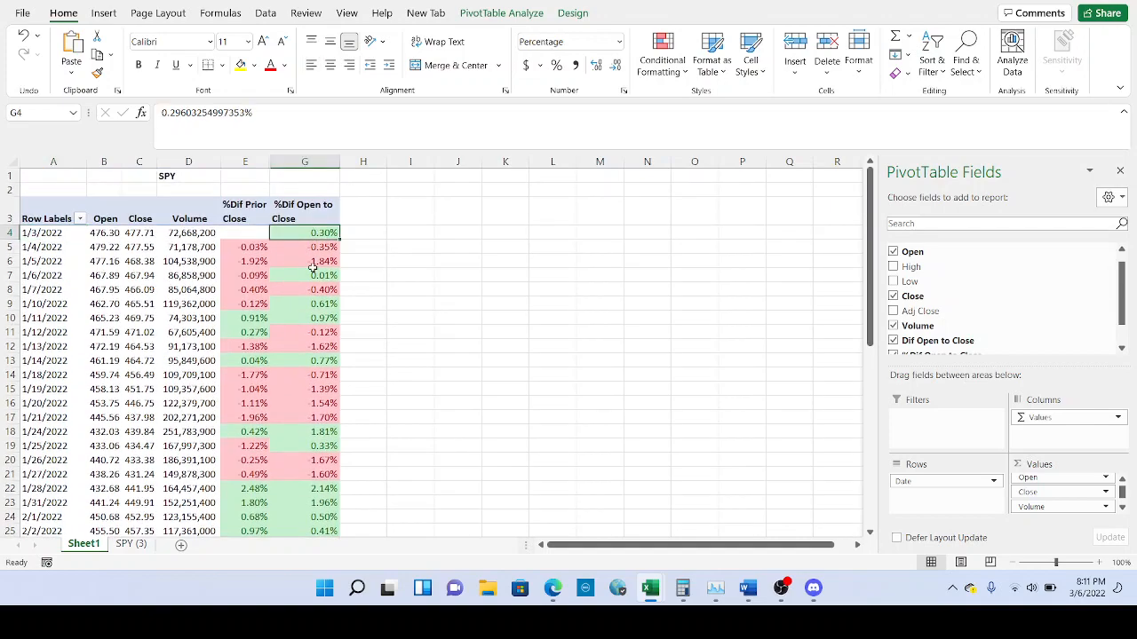
{"action": "scroll", "coordinate": [309, 282], "scroll_direction": "down", "scroll_amount": 2}
{"action": "scroll", "coordinate": [313, 286], "scroll_direction": "up", "scroll_amount": 2}
{"action": "scroll", "coordinate": [327, 275], "scroll_direction": "down", "scroll_amount": 1}
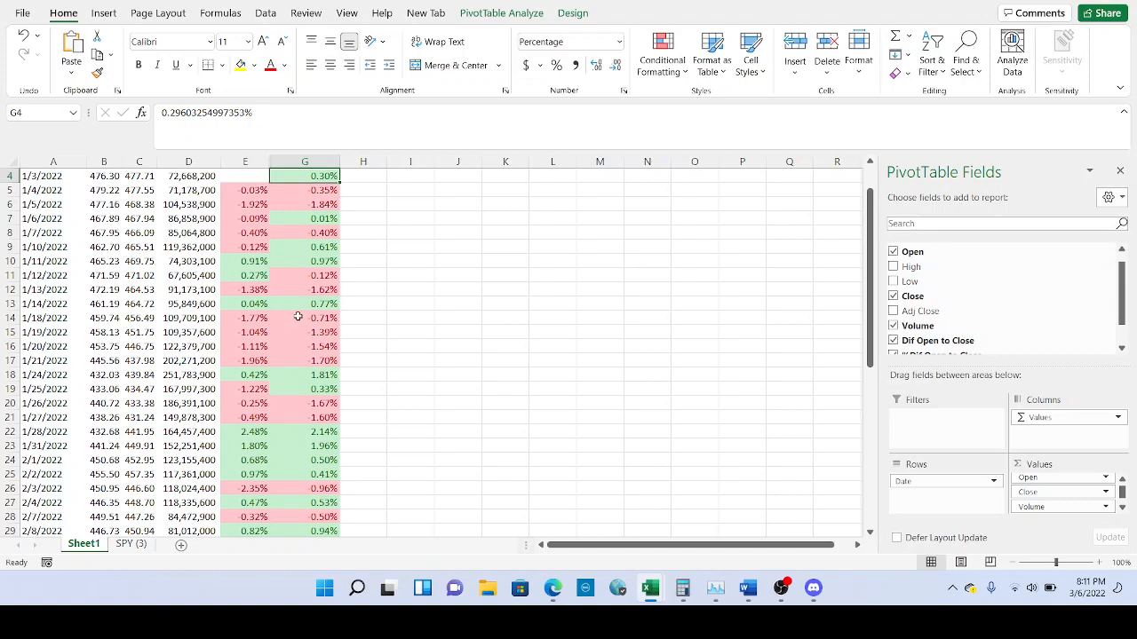
{"action": "scroll", "coordinate": [331, 330], "scroll_direction": "down", "scroll_amount": 2}
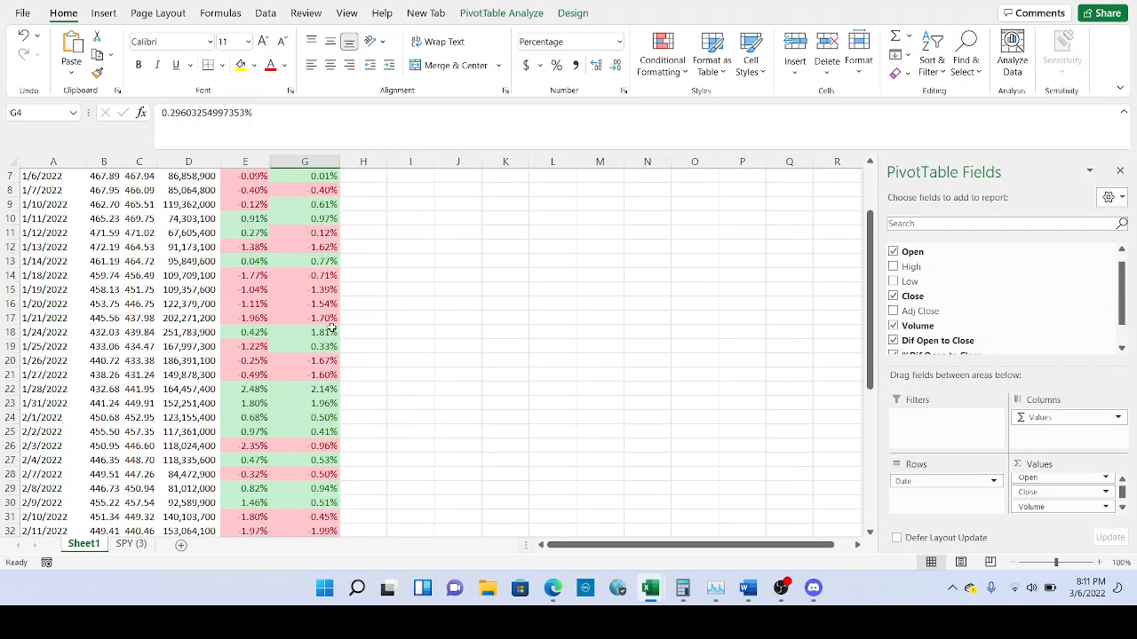
{"action": "scroll", "coordinate": [331, 329], "scroll_direction": "down", "scroll_amount": 1}
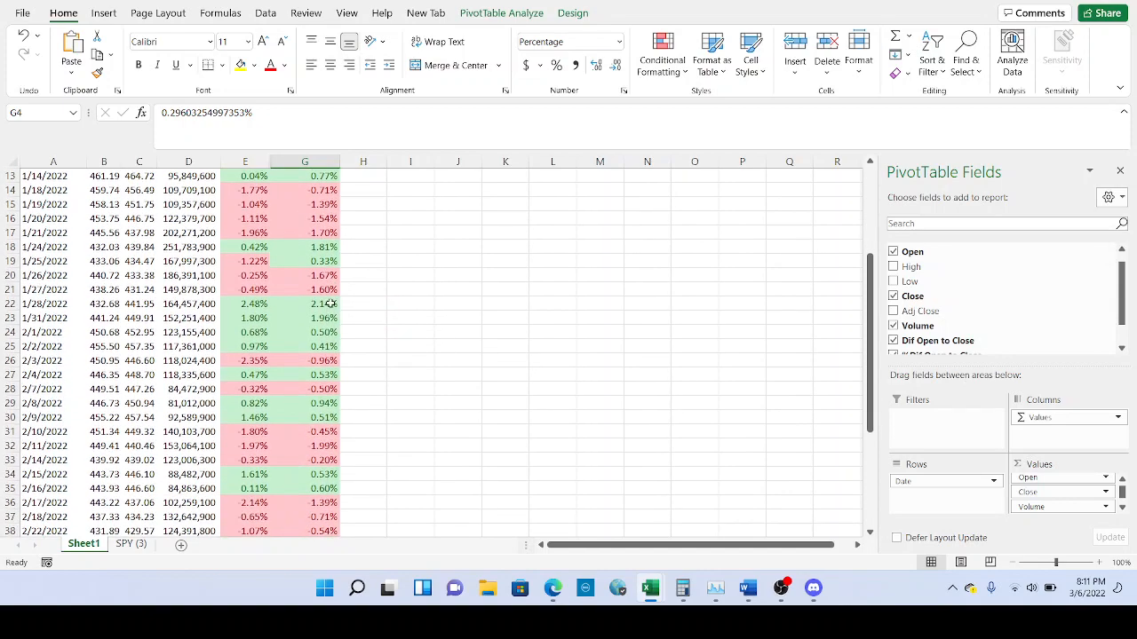
{"action": "left_click", "coordinate": [330, 304]}
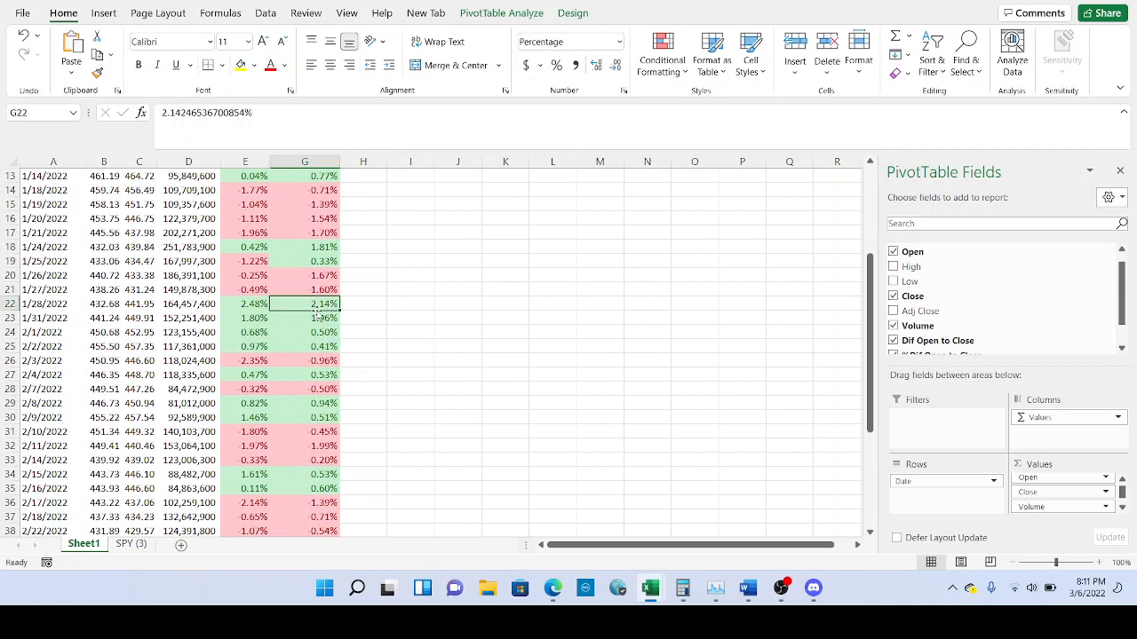
{"action": "mouse_move", "coordinate": [318, 305]}
{"action": "scroll", "coordinate": [302, 311], "scroll_direction": "down", "scroll_amount": 3}
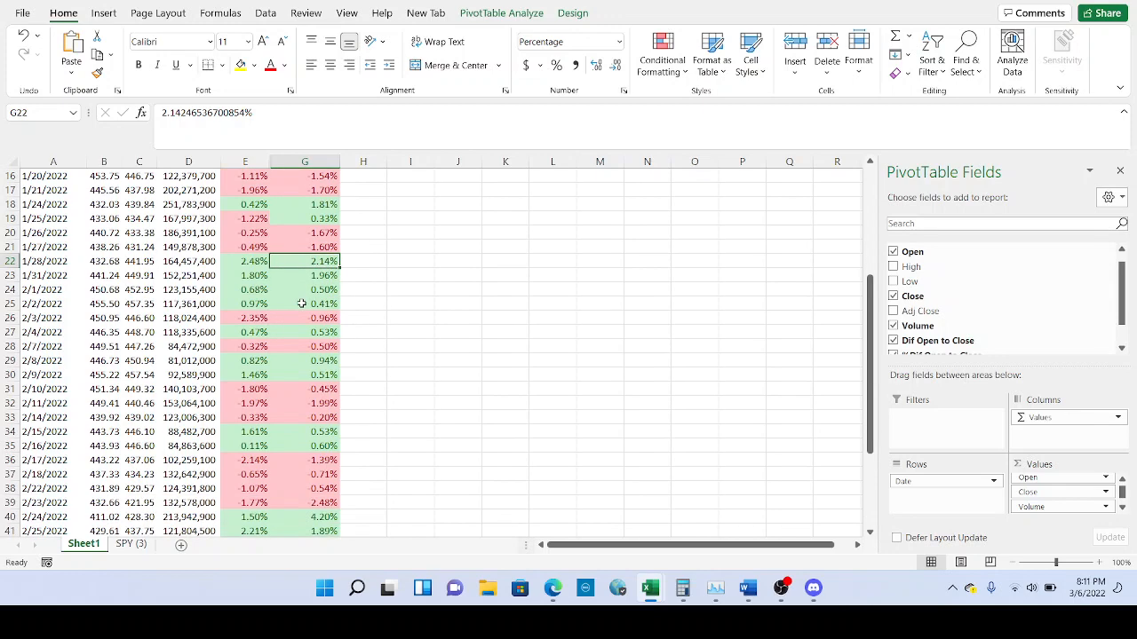
{"action": "scroll", "coordinate": [302, 303], "scroll_direction": "down", "scroll_amount": 1}
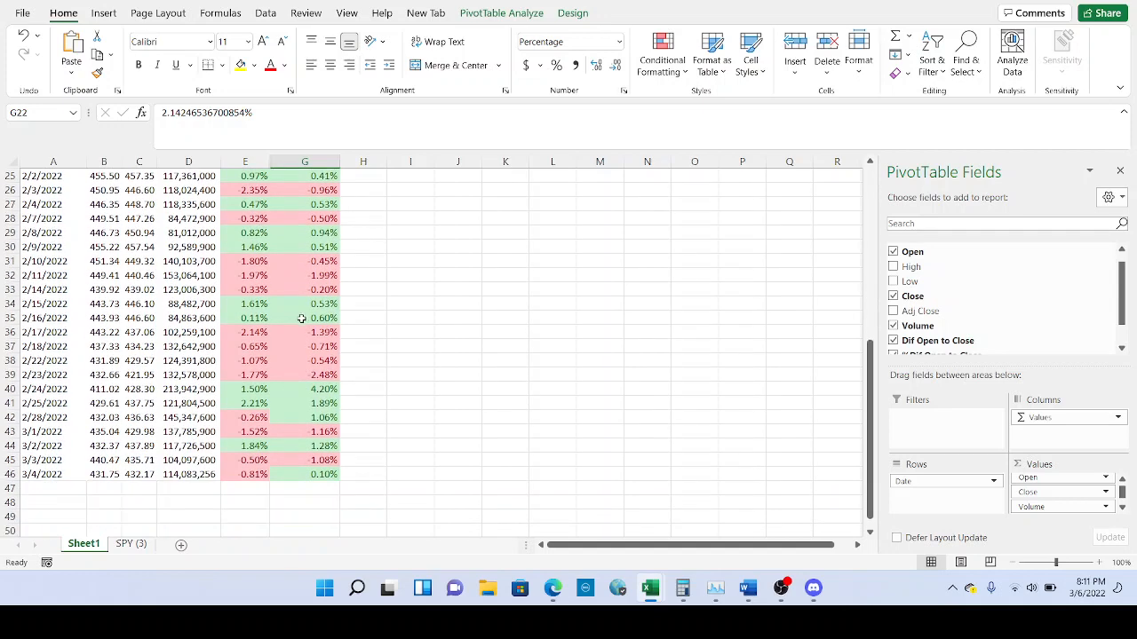
{"action": "left_click", "coordinate": [311, 395]}
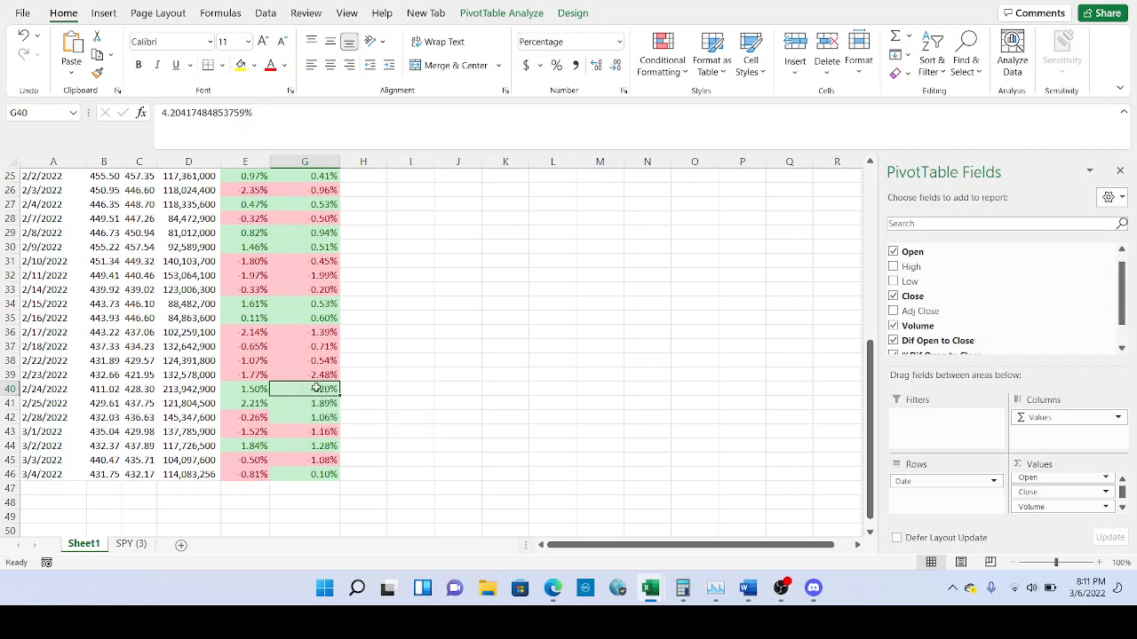
{"action": "mouse_move", "coordinate": [309, 389]}
{"action": "scroll", "coordinate": [289, 415], "scroll_direction": "up", "scroll_amount": 6}
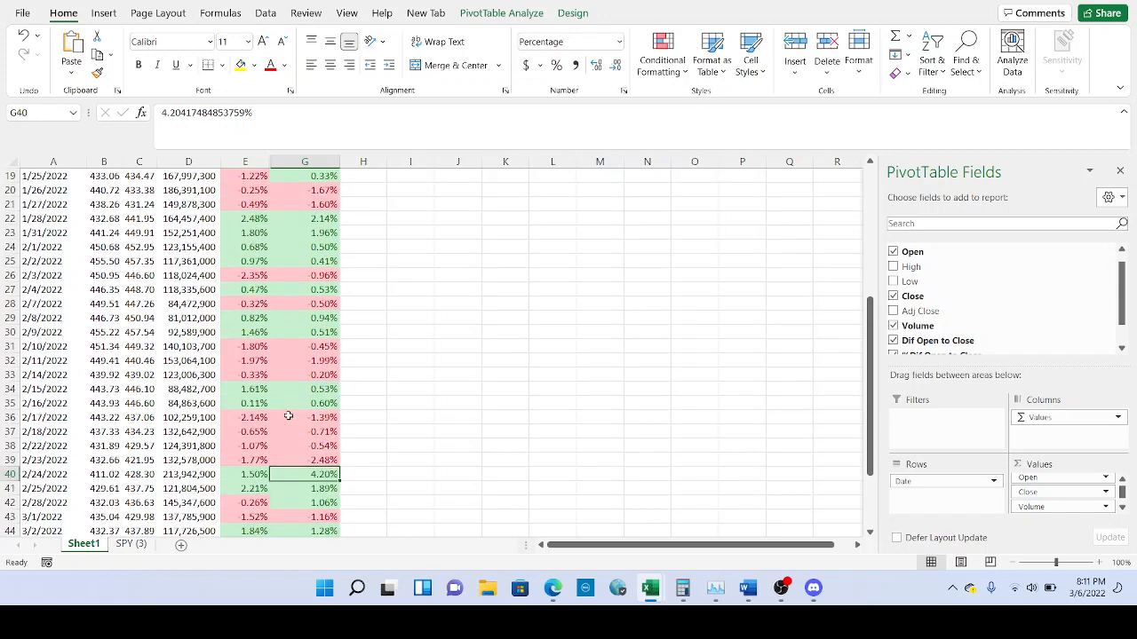
{"action": "scroll", "coordinate": [289, 416], "scroll_direction": "up", "scroll_amount": 2}
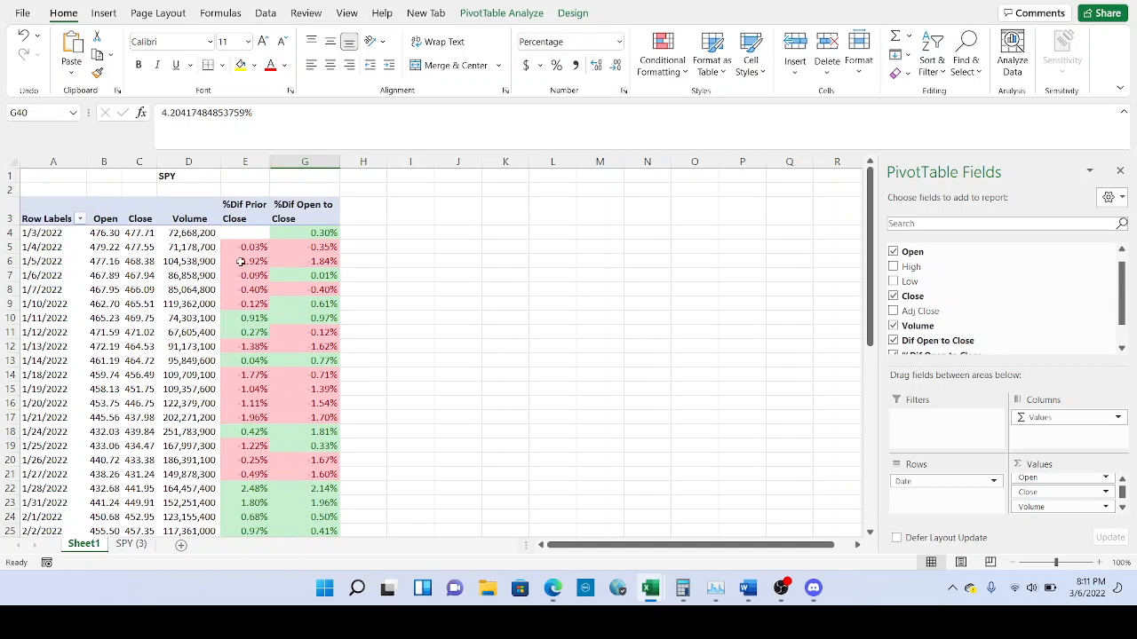
{"action": "left_click", "coordinate": [245, 235]}
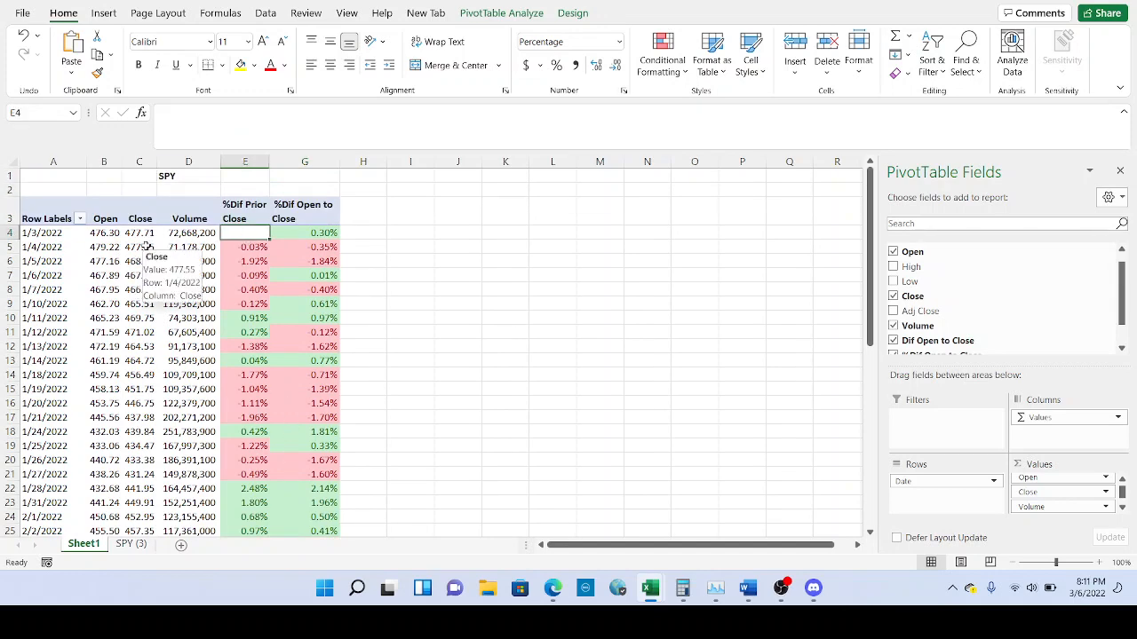
{"action": "scroll", "coordinate": [254, 257], "scroll_direction": "down", "scroll_amount": 1}
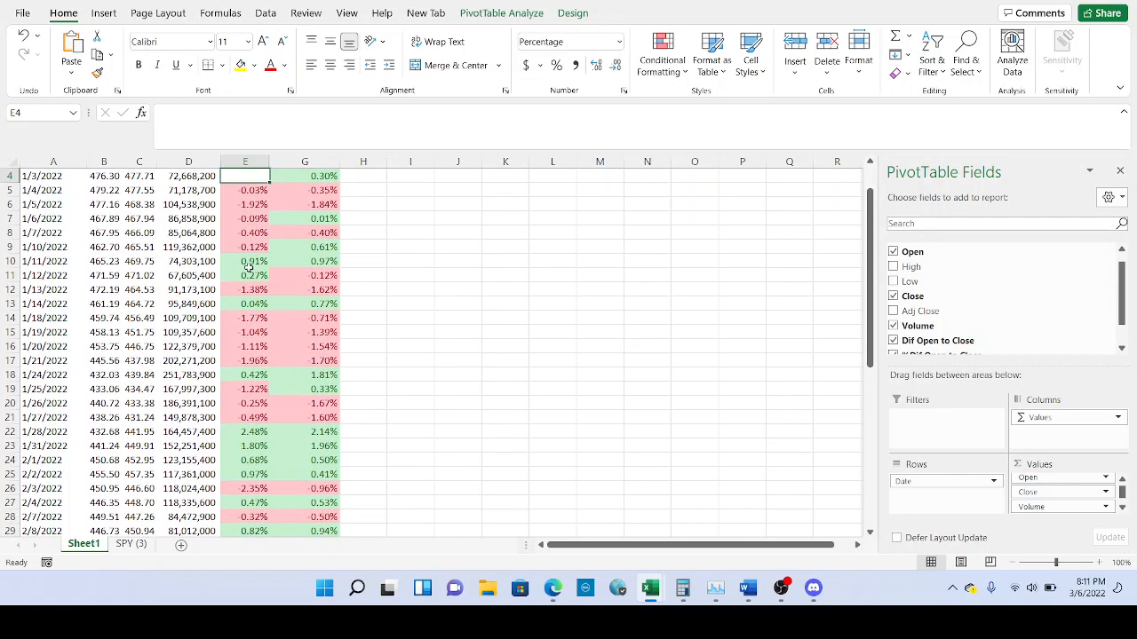
{"action": "scroll", "coordinate": [248, 266], "scroll_direction": "down", "scroll_amount": 2}
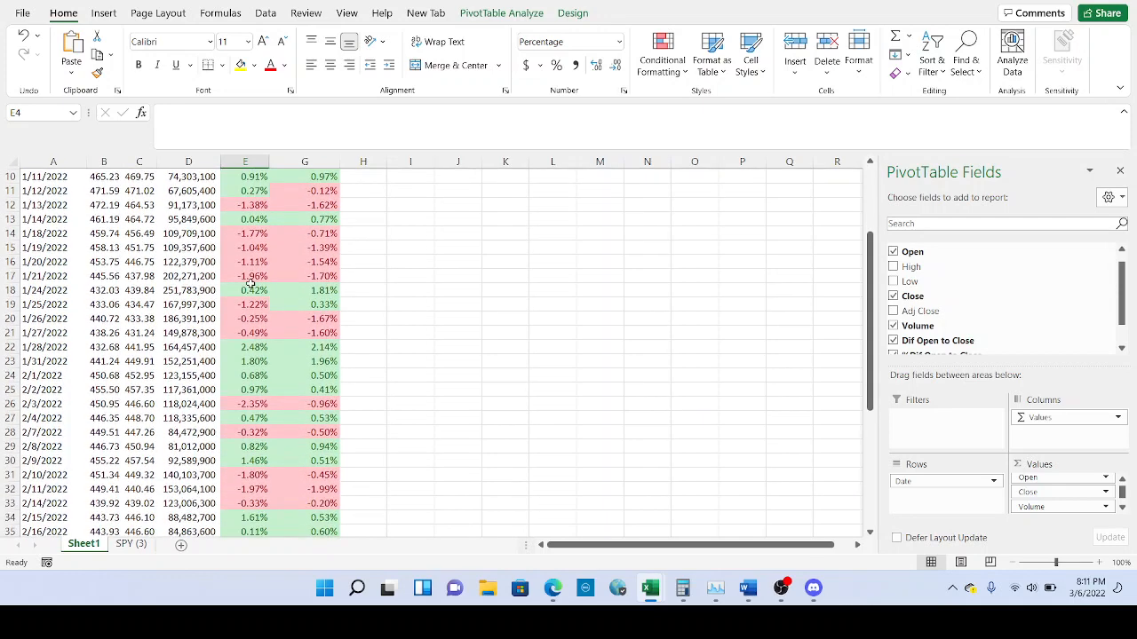
{"action": "scroll", "coordinate": [246, 284], "scroll_direction": "down", "scroll_amount": 2}
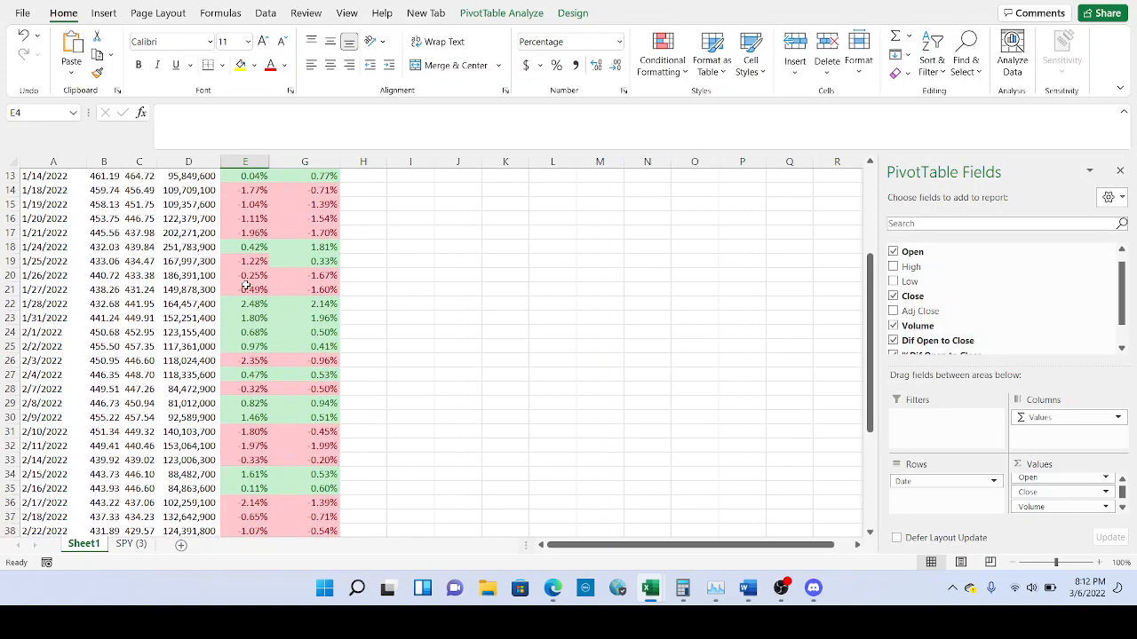
{"action": "scroll", "coordinate": [246, 284], "scroll_direction": "down", "scroll_amount": 1}
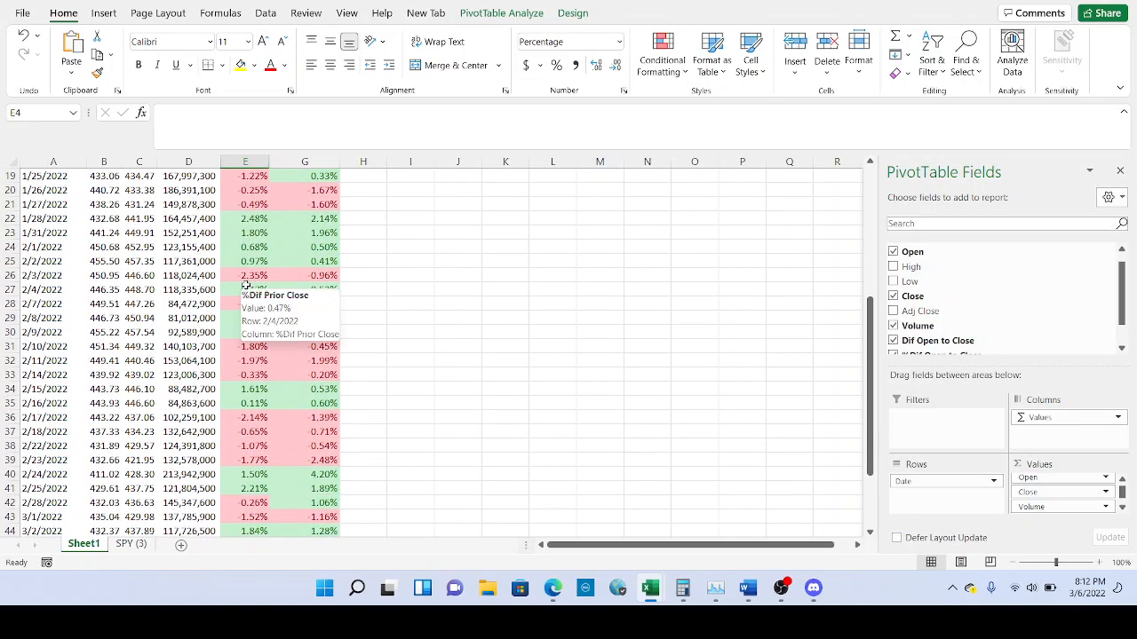
{"action": "scroll", "coordinate": [246, 284], "scroll_direction": "up", "scroll_amount": 2}
{"action": "scroll", "coordinate": [246, 284], "scroll_direction": "up", "scroll_amount": 1}
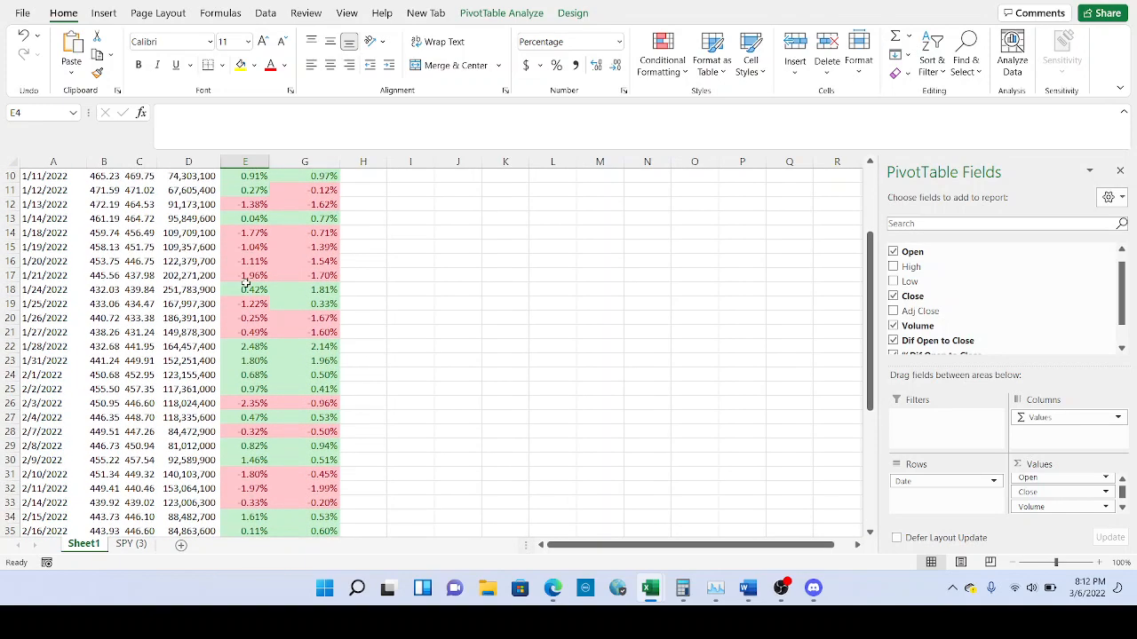
{"action": "left_click", "coordinate": [256, 349]}
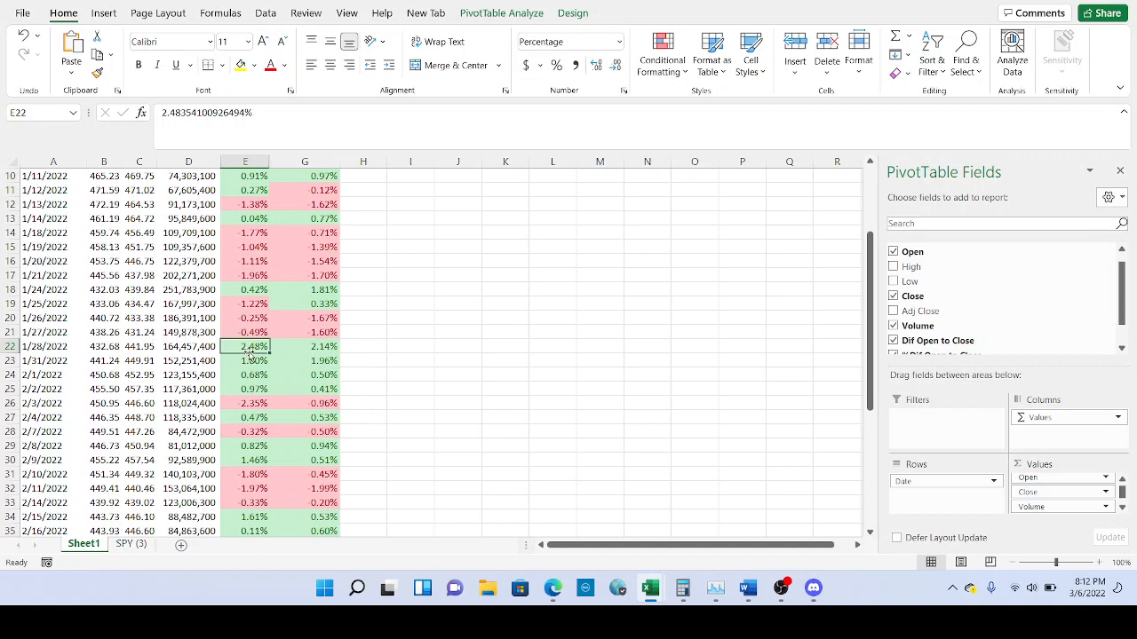
{"action": "scroll", "coordinate": [254, 348], "scroll_direction": "down", "scroll_amount": 2}
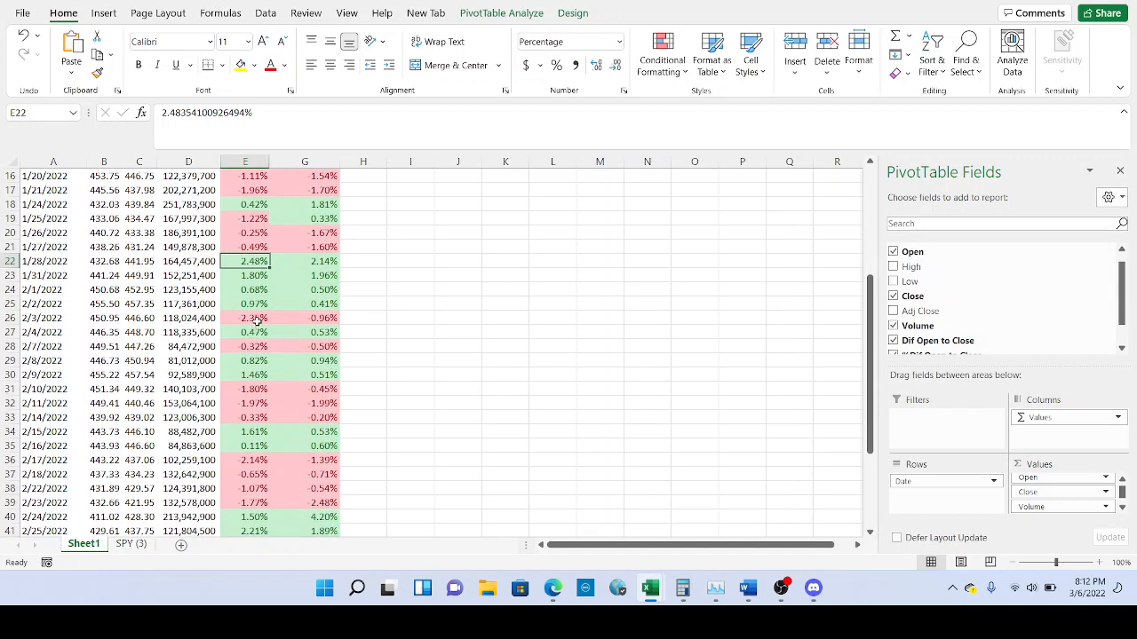
{"action": "left_click", "coordinate": [256, 318]}
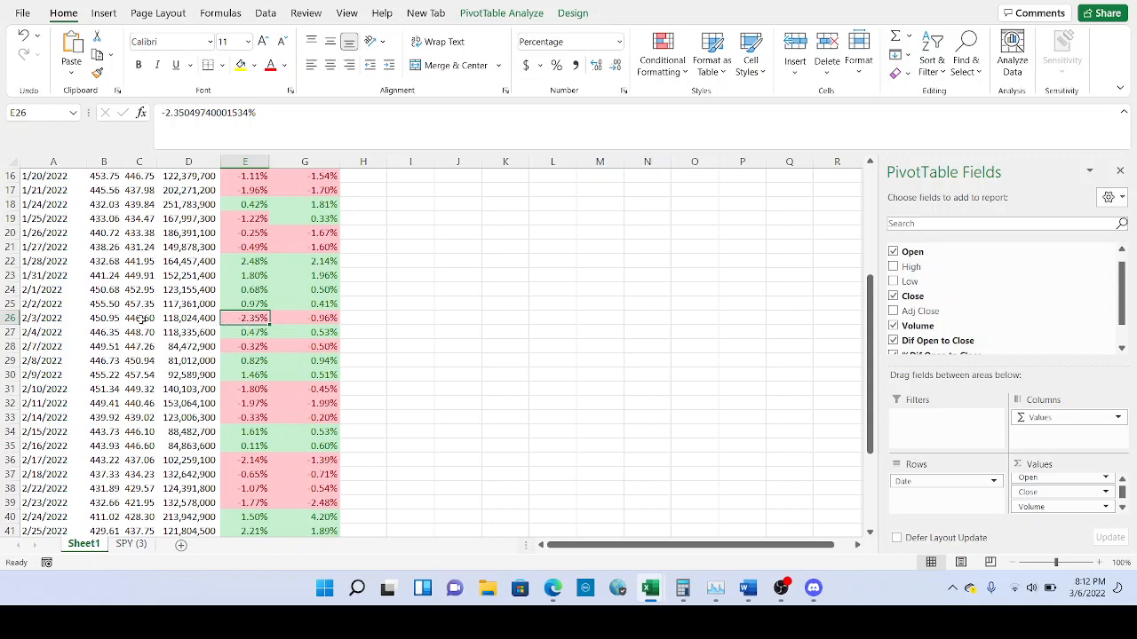
{"action": "scroll", "coordinate": [263, 329], "scroll_direction": "down", "scroll_amount": 2}
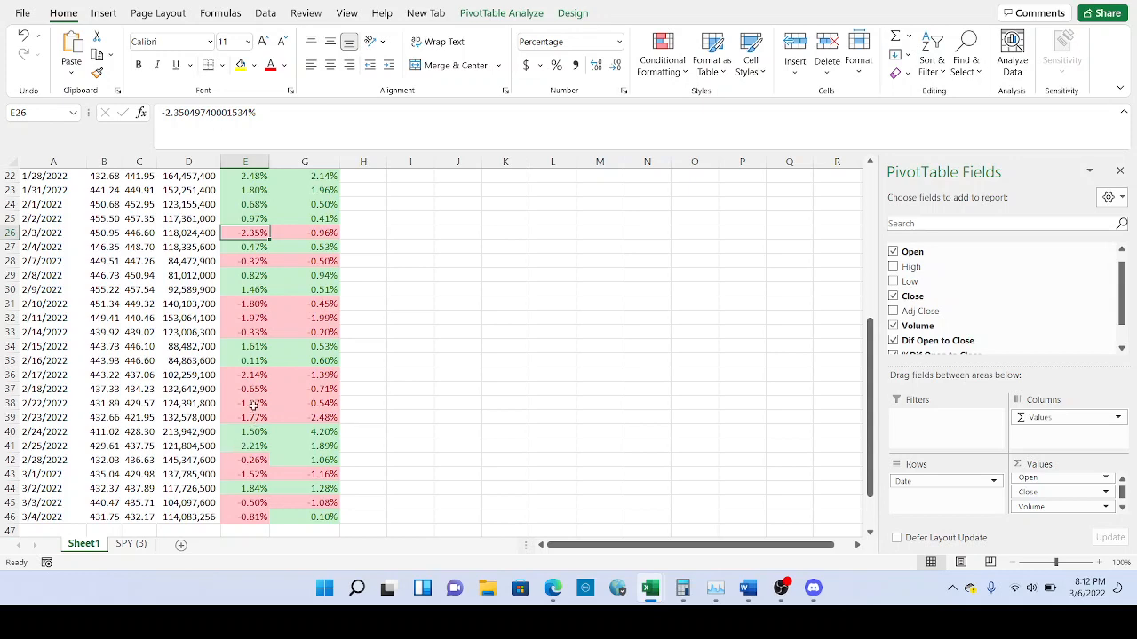
{"action": "scroll", "coordinate": [258, 462], "scroll_direction": "down", "scroll_amount": 1}
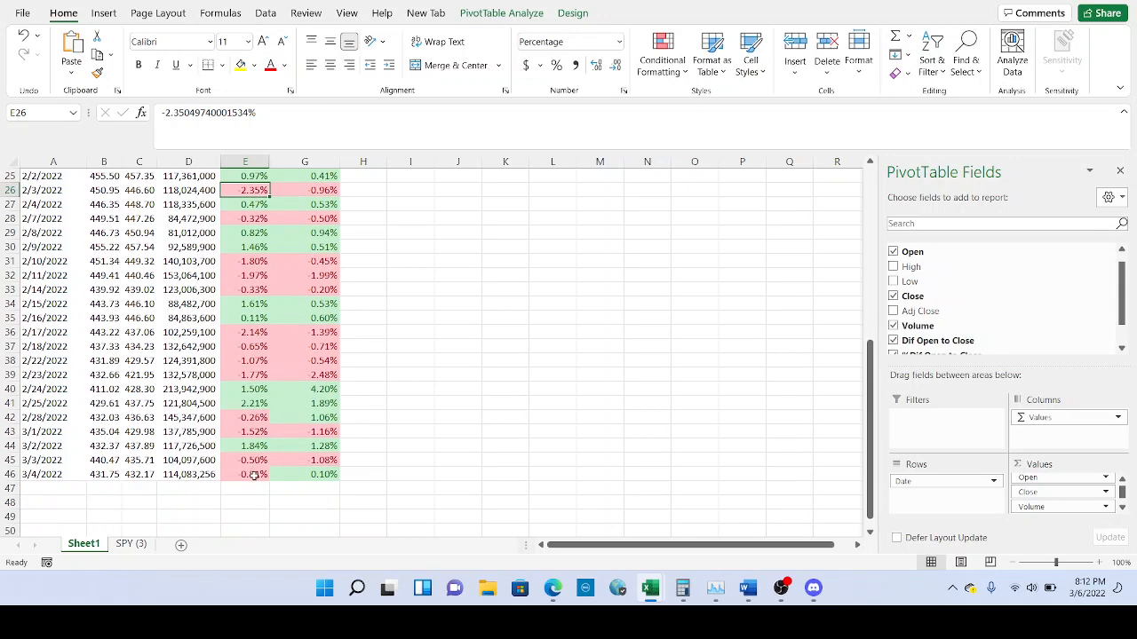
{"action": "left_click", "coordinate": [254, 475]}
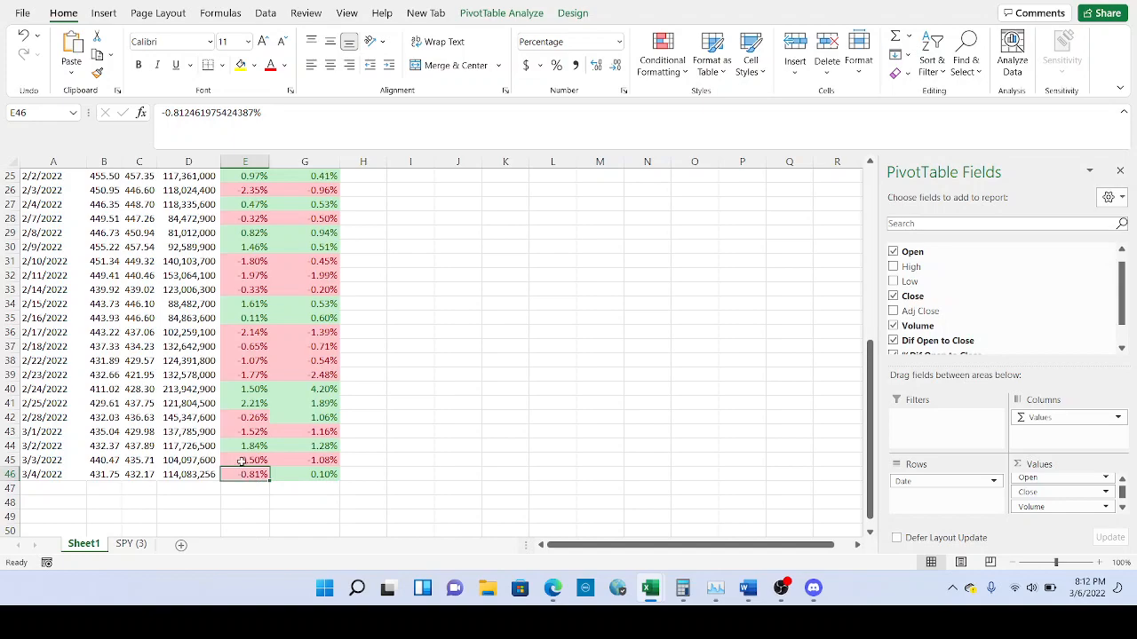
{"action": "scroll", "coordinate": [241, 460], "scroll_direction": "up", "scroll_amount": 8}
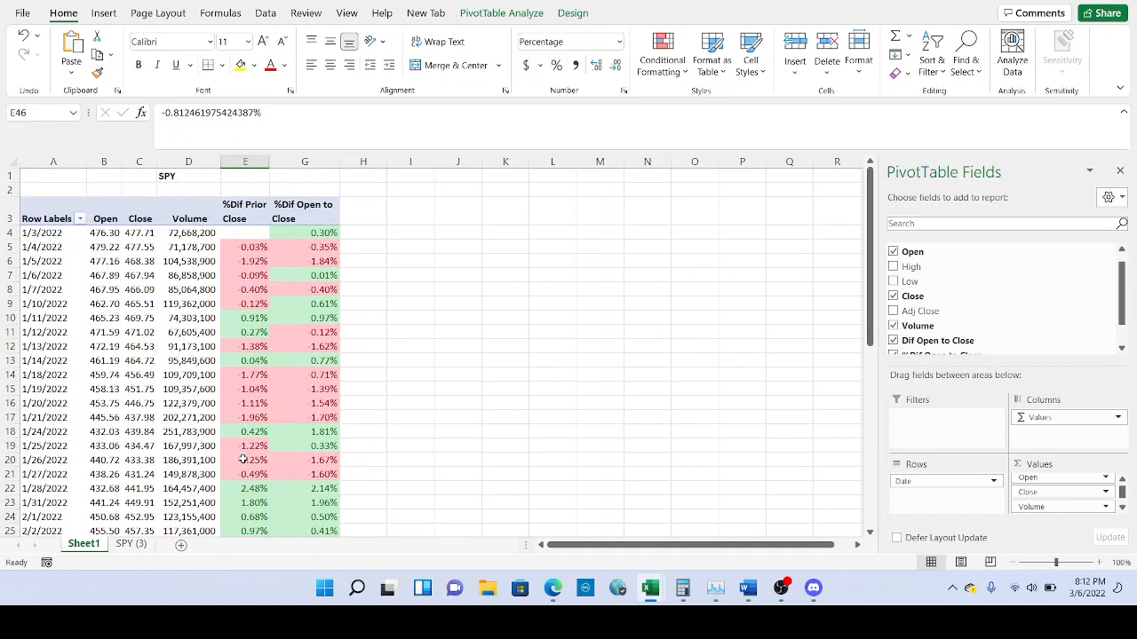
{"action": "scroll", "coordinate": [242, 459], "scroll_direction": "down", "scroll_amount": 1}
{"action": "scroll", "coordinate": [320, 287], "scroll_direction": "up", "scroll_amount": 1}
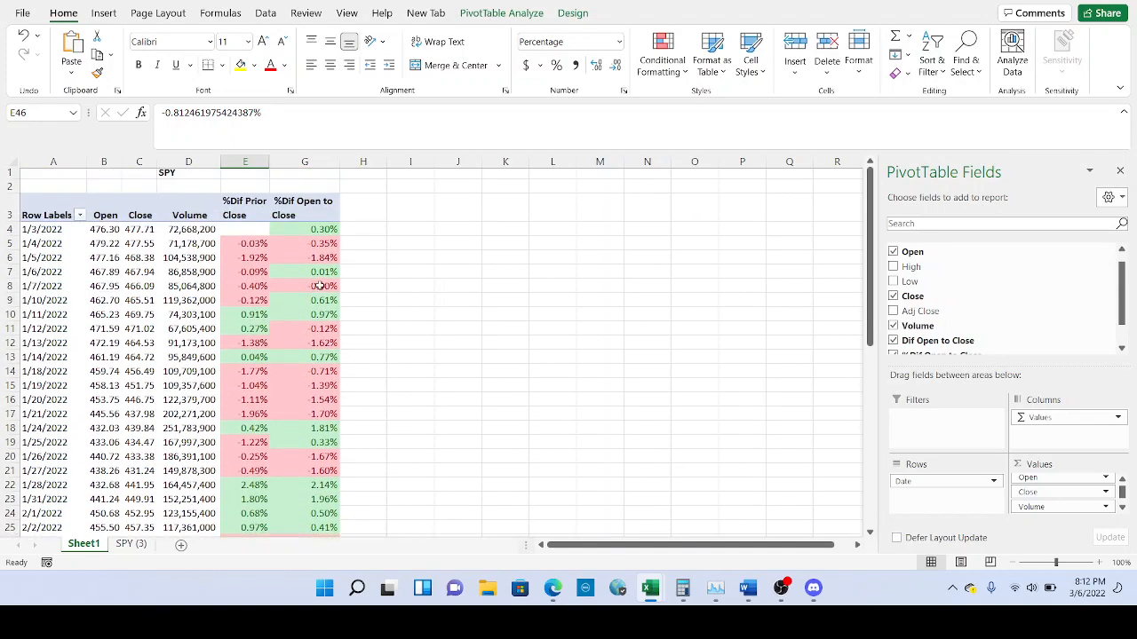
{"action": "left_click", "coordinate": [319, 234]}
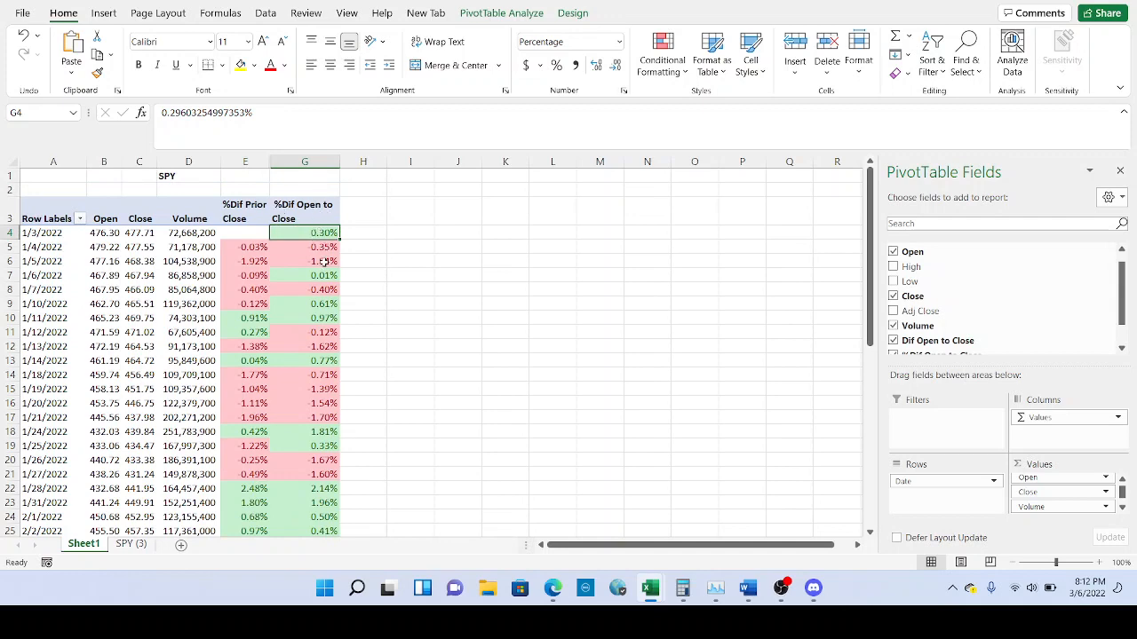
{"action": "scroll", "coordinate": [324, 261], "scroll_direction": "down", "scroll_amount": 3}
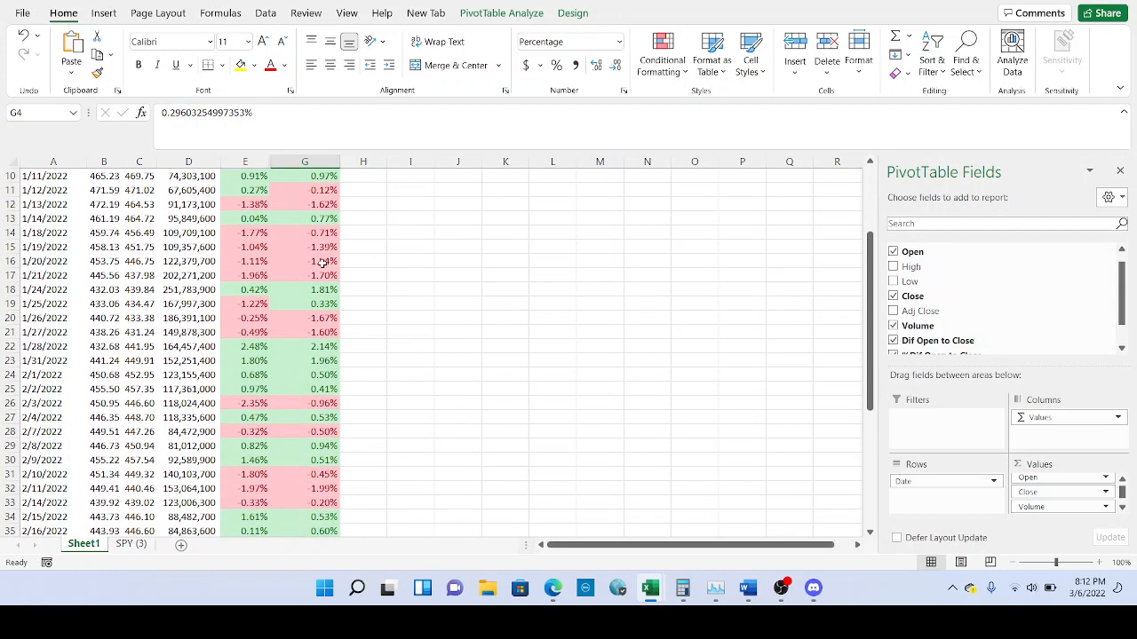
{"action": "scroll", "coordinate": [324, 261], "scroll_direction": "down", "scroll_amount": 3}
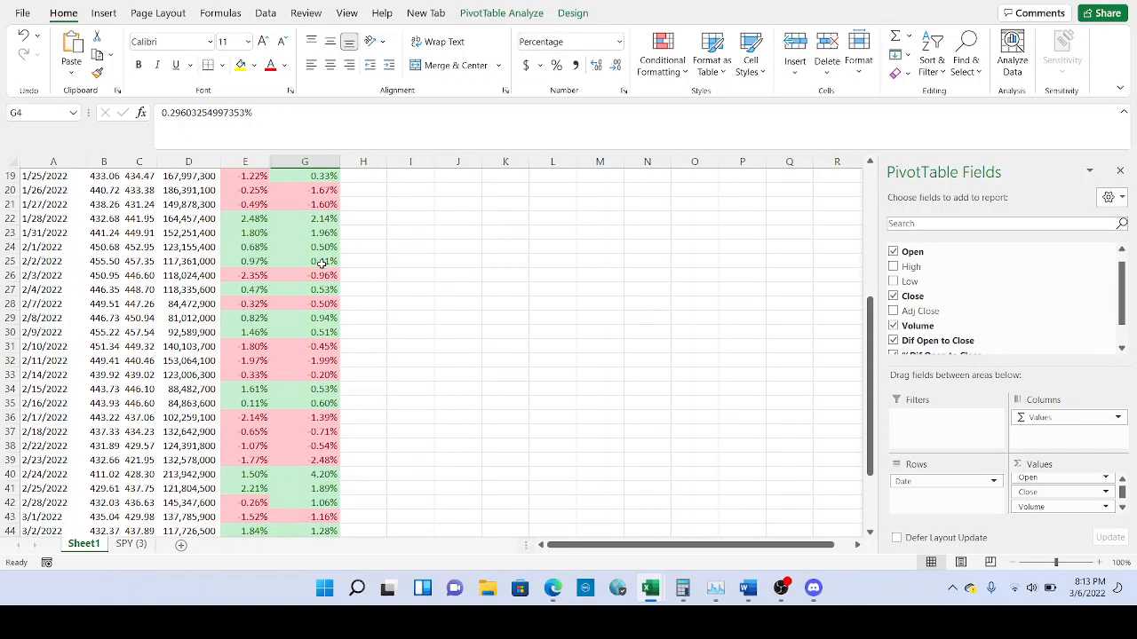
{"action": "scroll", "coordinate": [324, 261], "scroll_direction": "down", "scroll_amount": 2}
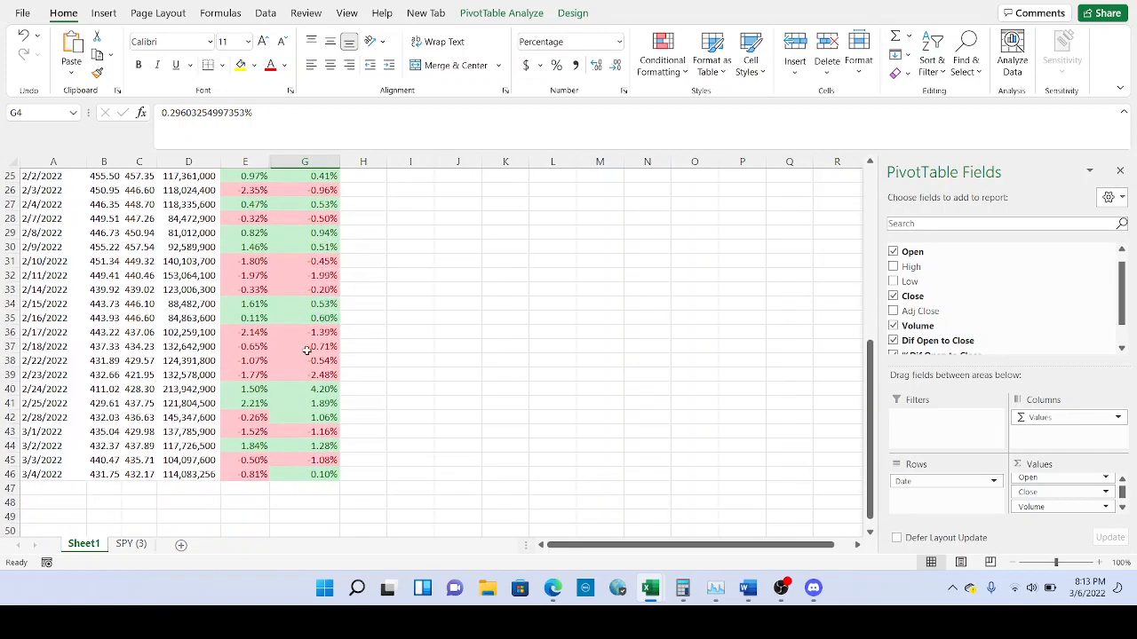
{"action": "scroll", "coordinate": [319, 426], "scroll_direction": "up", "scroll_amount": 7}
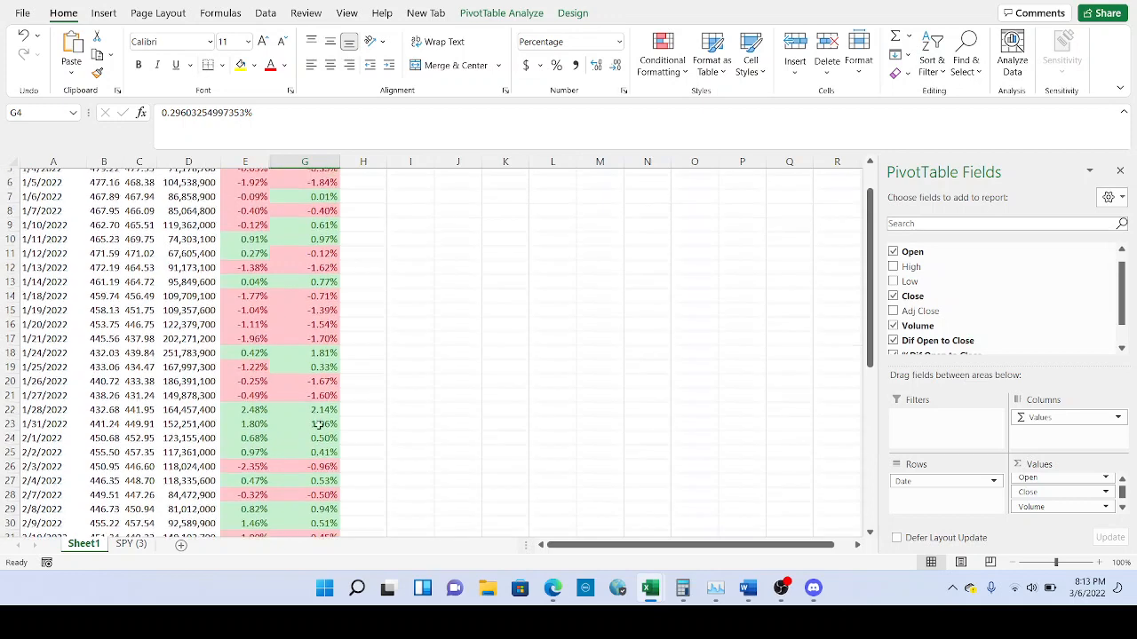
{"action": "scroll", "coordinate": [318, 424], "scroll_direction": "up", "scroll_amount": 2}
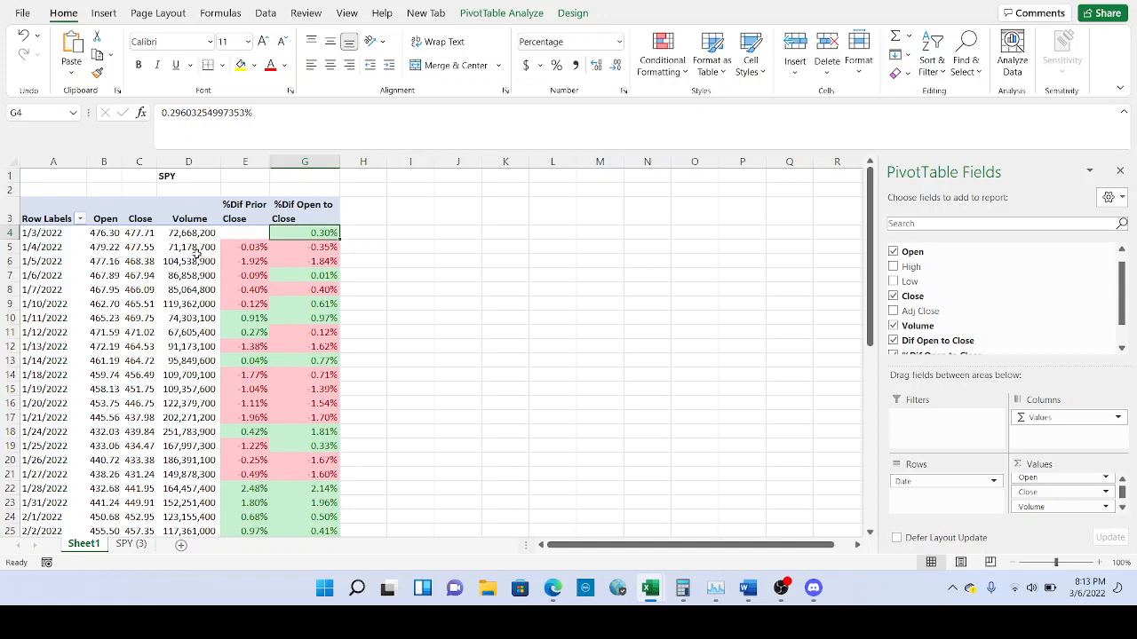
{"action": "scroll", "coordinate": [254, 331], "scroll_direction": "down", "scroll_amount": 10}
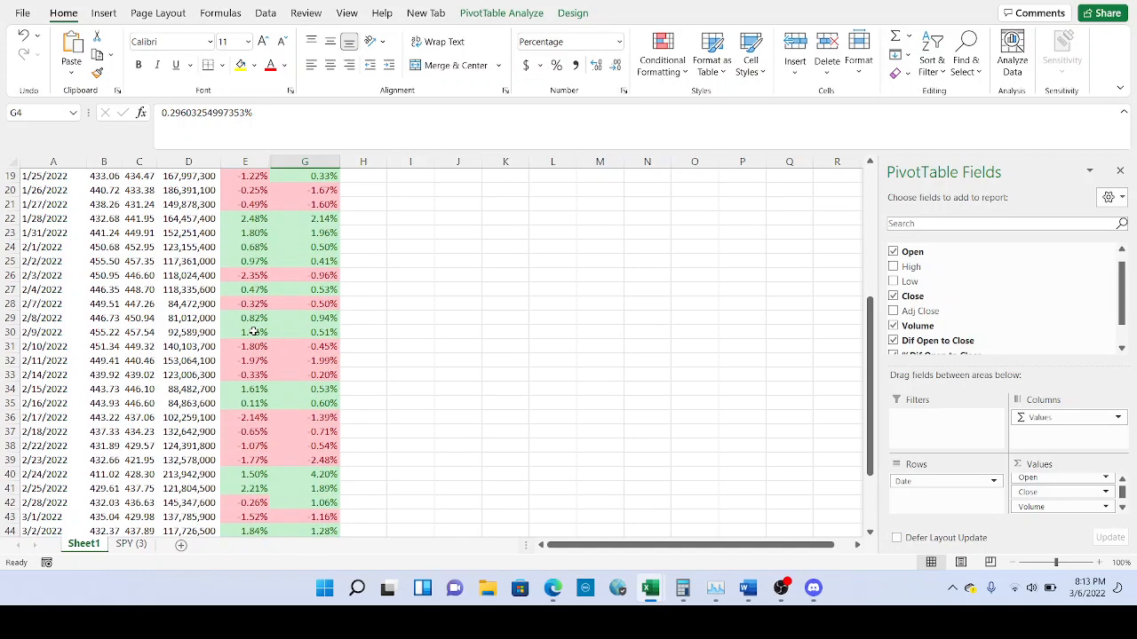
{"action": "scroll", "coordinate": [250, 414], "scroll_direction": "up", "scroll_amount": 10}
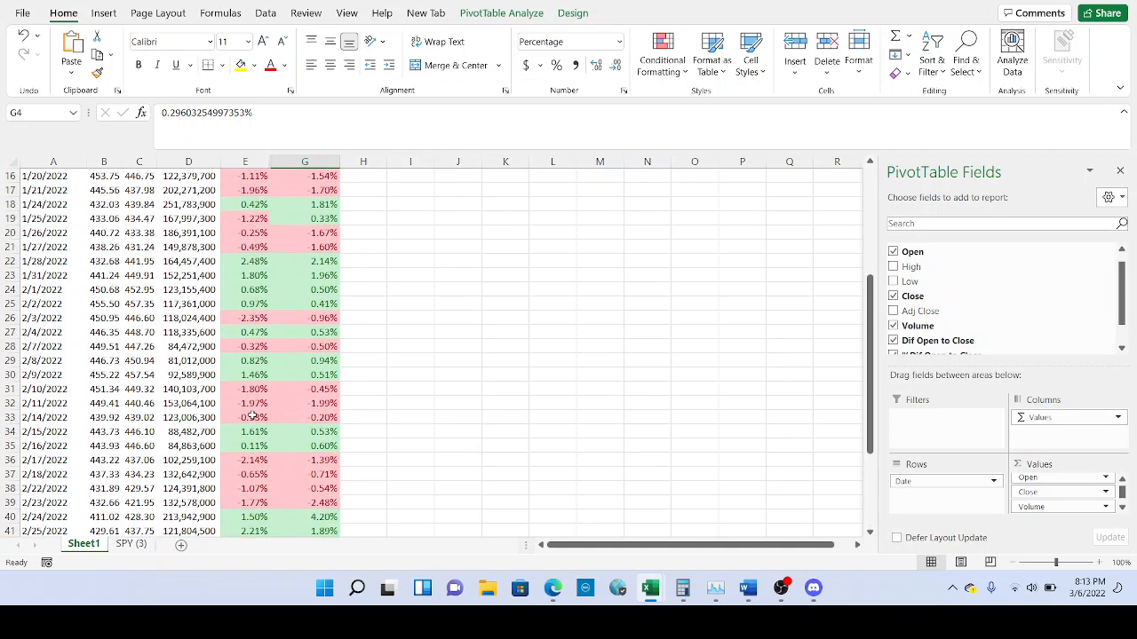
{"action": "scroll", "coordinate": [245, 243], "scroll_direction": "down", "scroll_amount": 8}
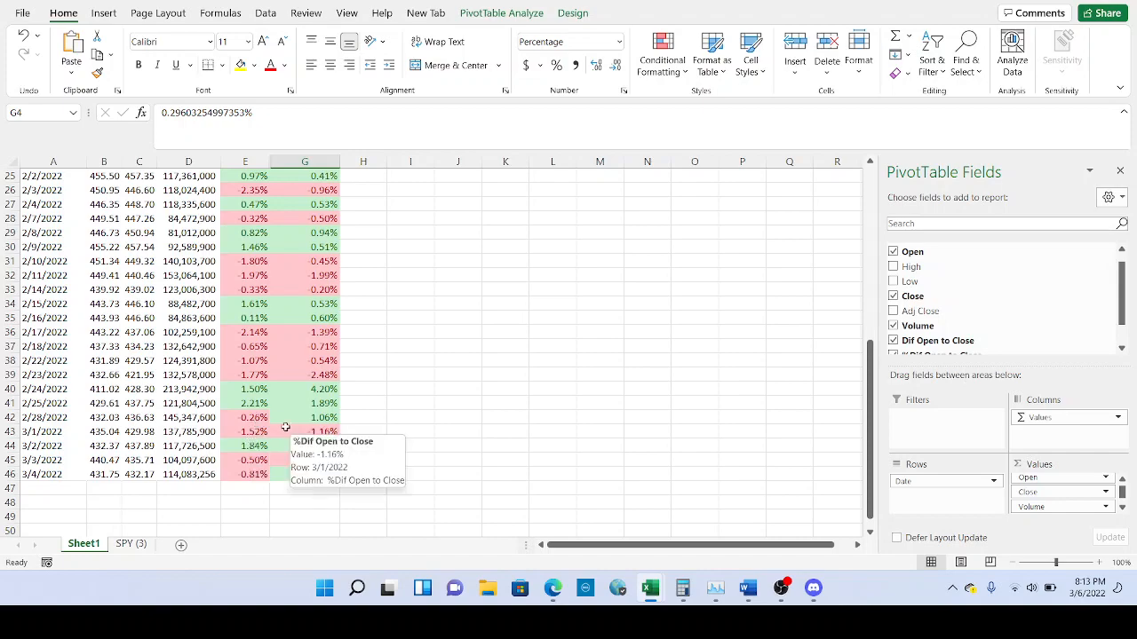
{"action": "scroll", "coordinate": [297, 427], "scroll_direction": "up", "scroll_amount": 5}
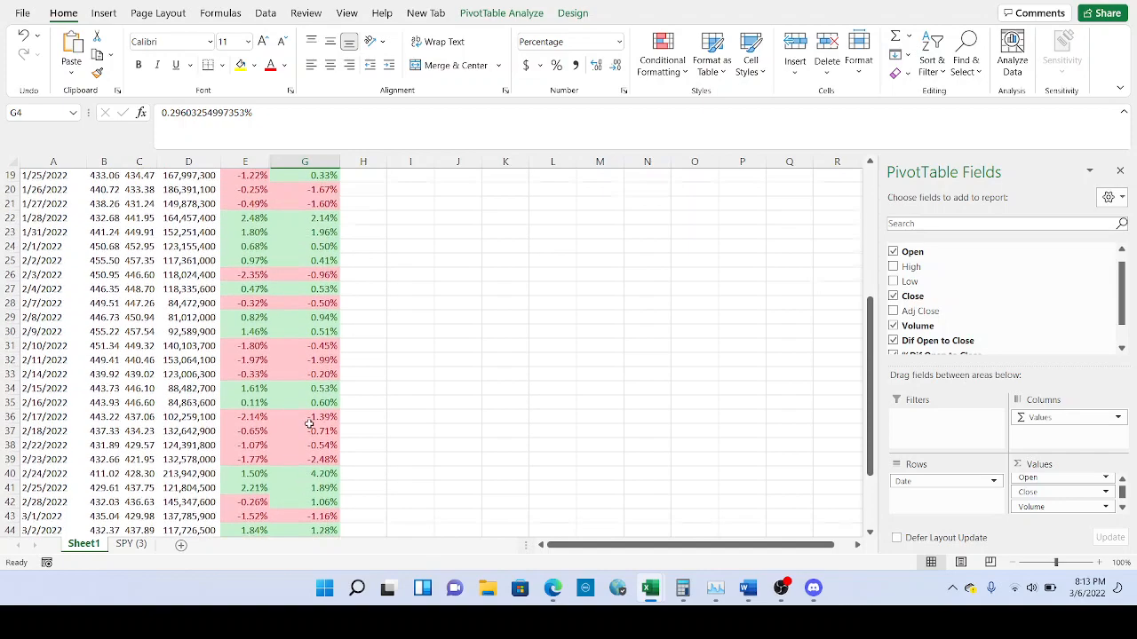
{"action": "scroll", "coordinate": [308, 422], "scroll_direction": "up", "scroll_amount": 3}
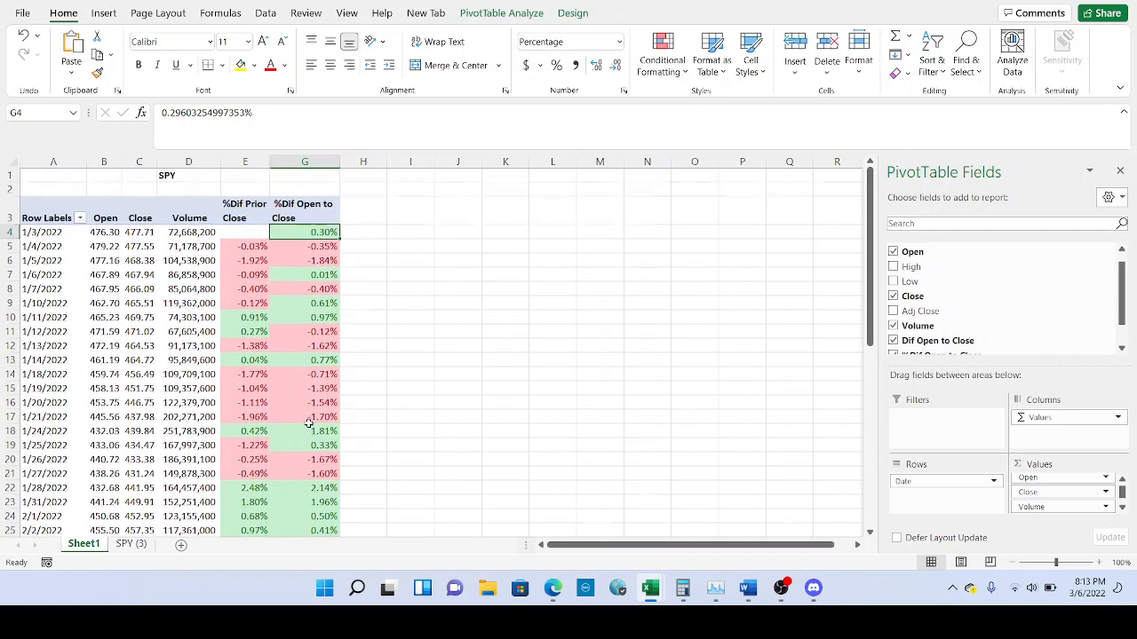